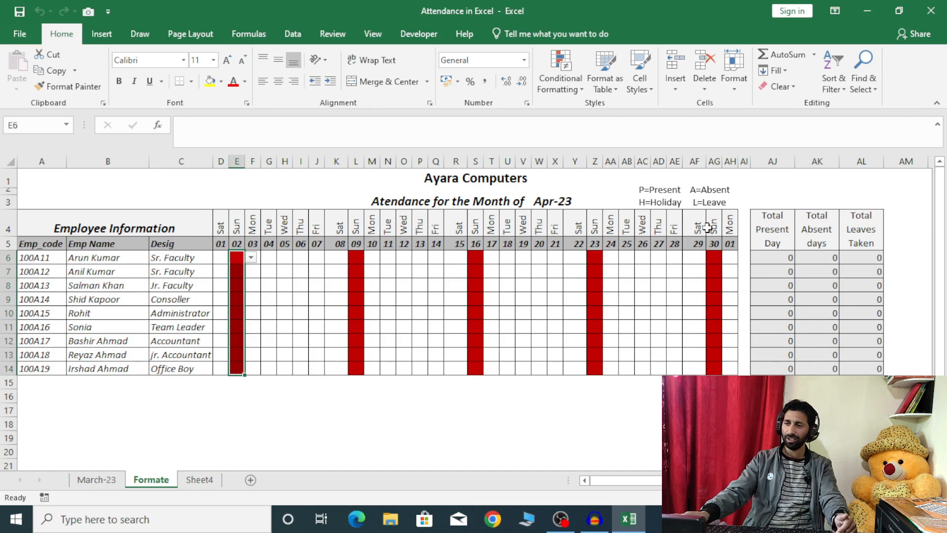
# Examine the attendance total headings, the first Total Present Day formula, the first date and the month cell on the Formate sheet.
pyautogui.click(784, 242)
pyautogui.click(815, 239)
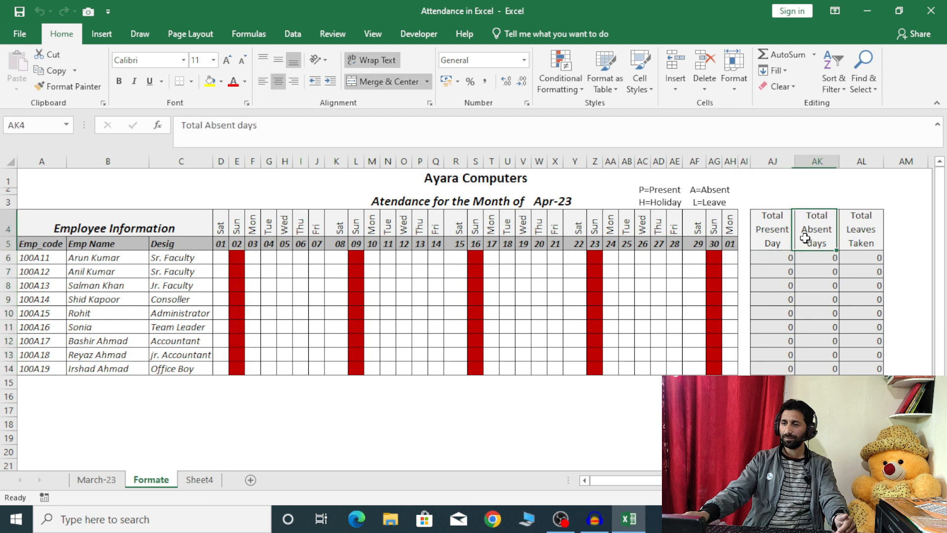
pyautogui.click(878, 240)
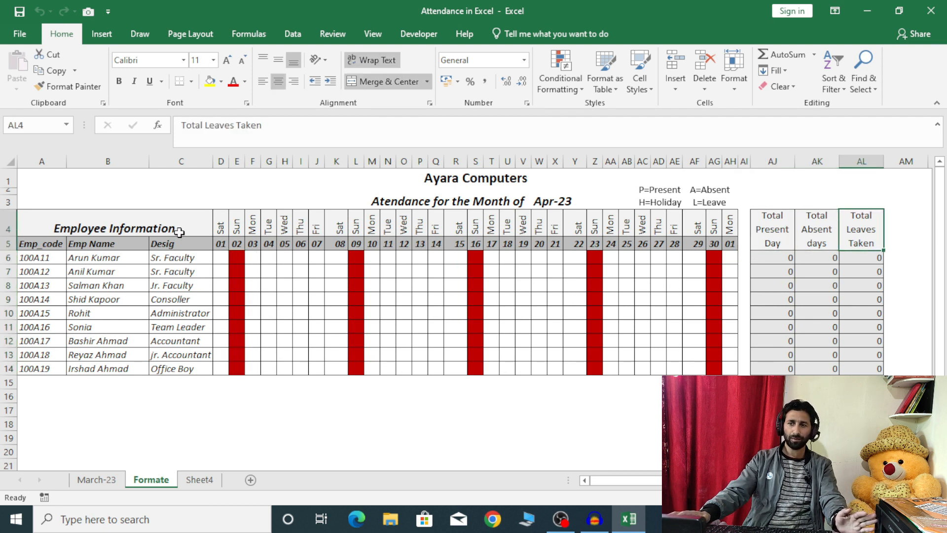
pyautogui.click(784, 258)
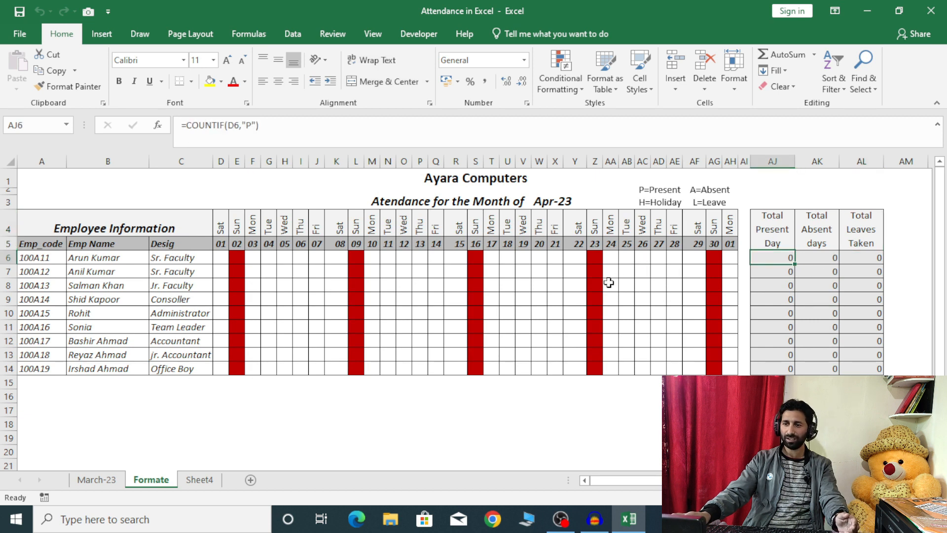
pyautogui.click(332, 274)
pyautogui.click(220, 249)
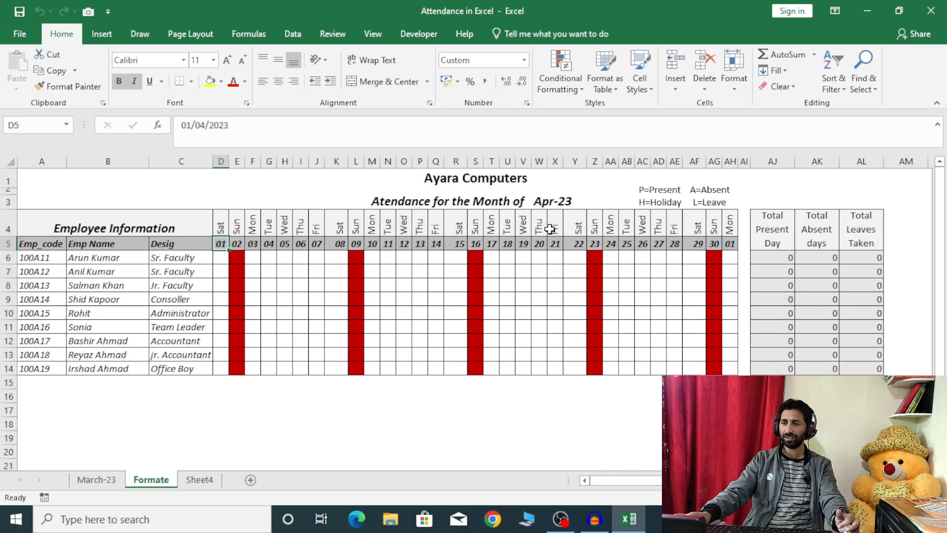
pyautogui.click(549, 203)
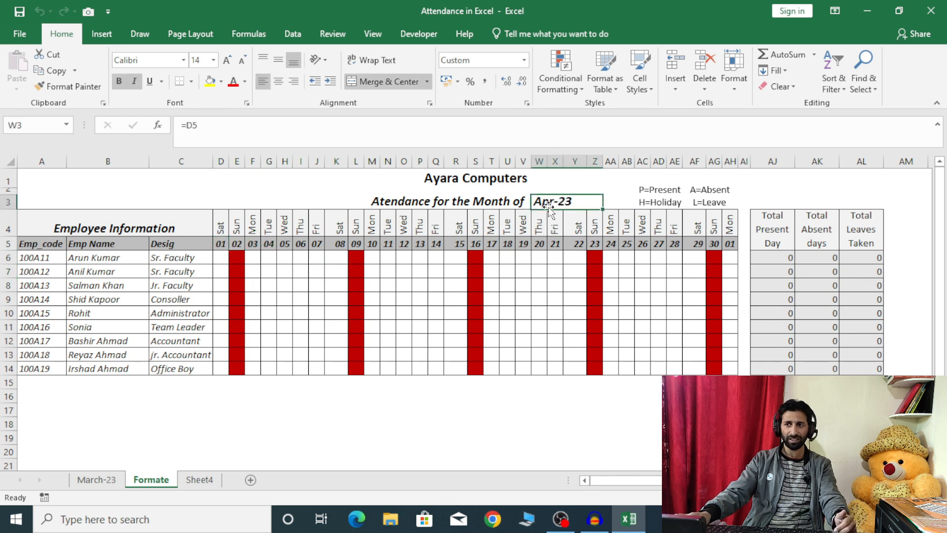
# Change the first date of the attendance sheet in D5 to 01/05/2023.
pyautogui.click(225, 243)
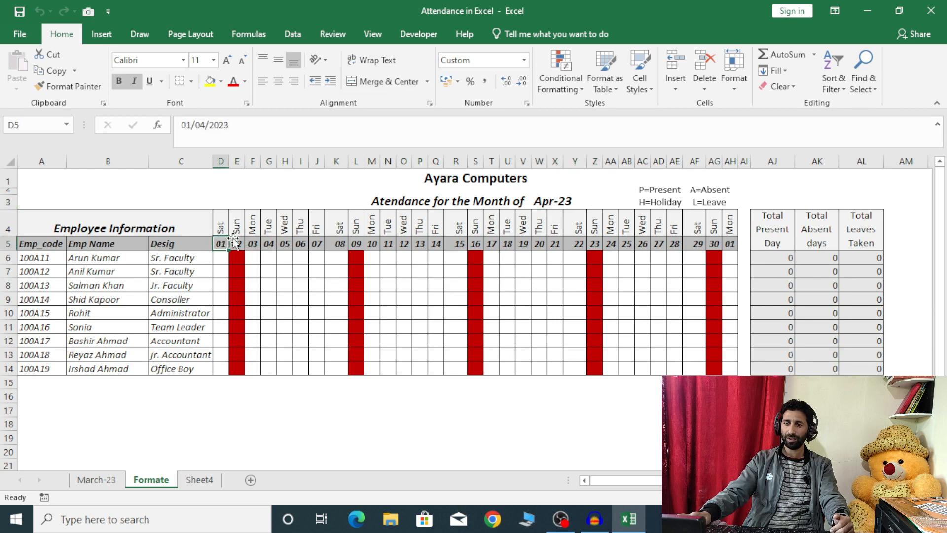
pyautogui.click(207, 123)
pyautogui.press('BackSpace')
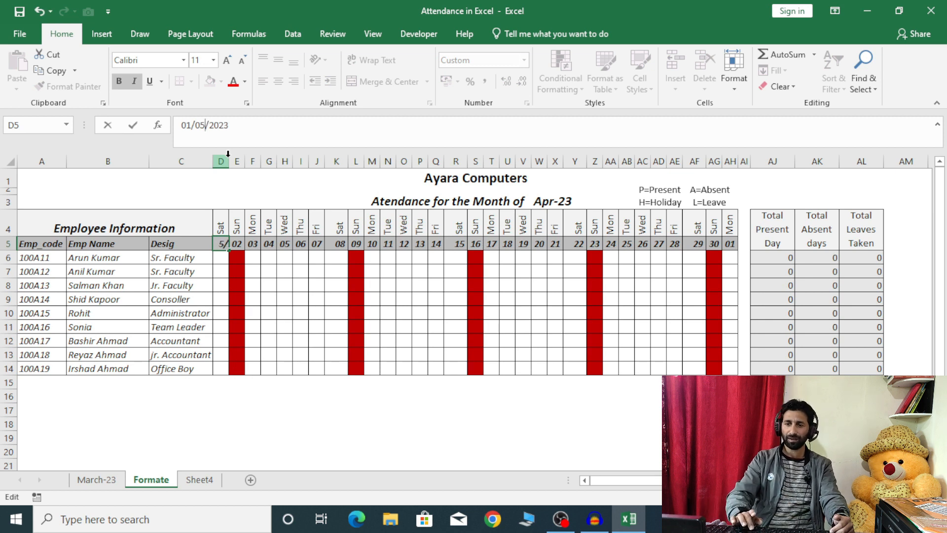
pyautogui.write('5')
pyautogui.press('Return')
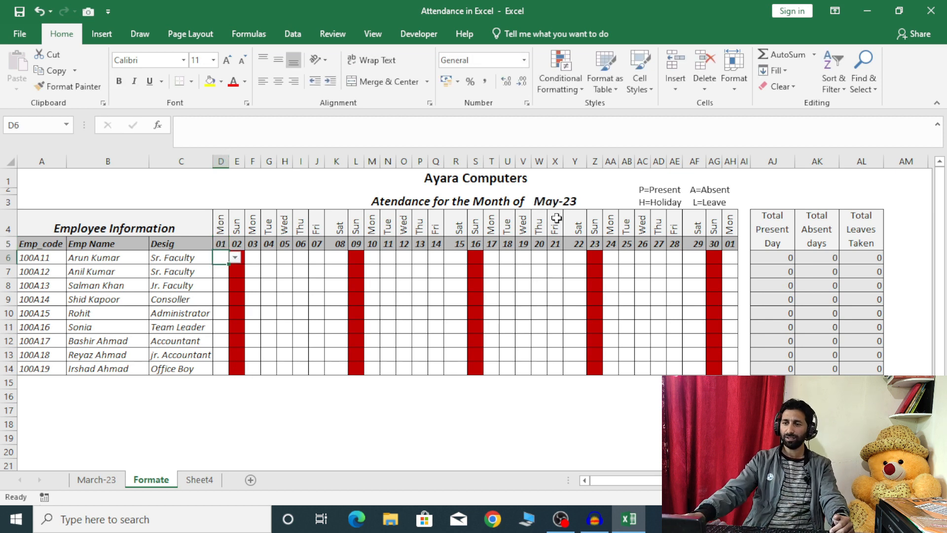
# Fill the daily date series from D5 across row 5 through AH5.
pyautogui.click(219, 244)
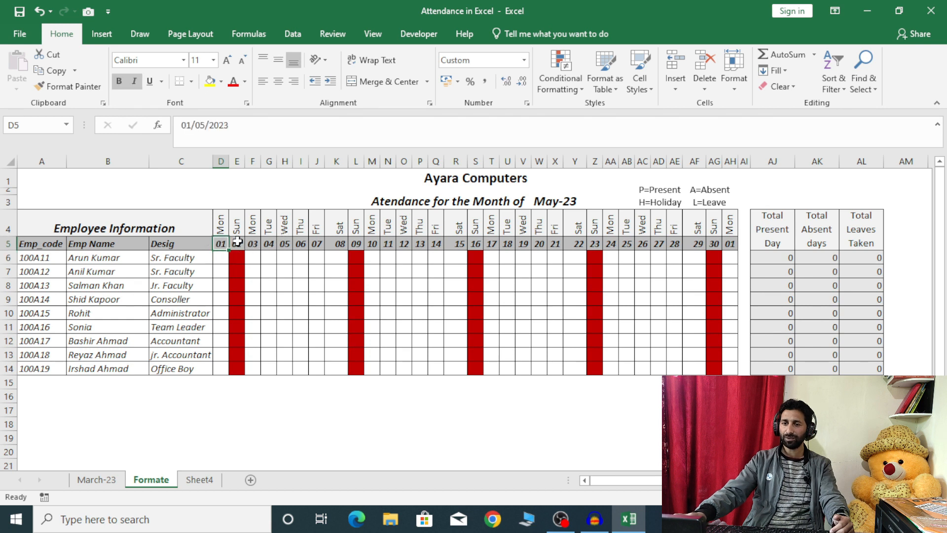
pyautogui.click(237, 242)
pyautogui.click(222, 244)
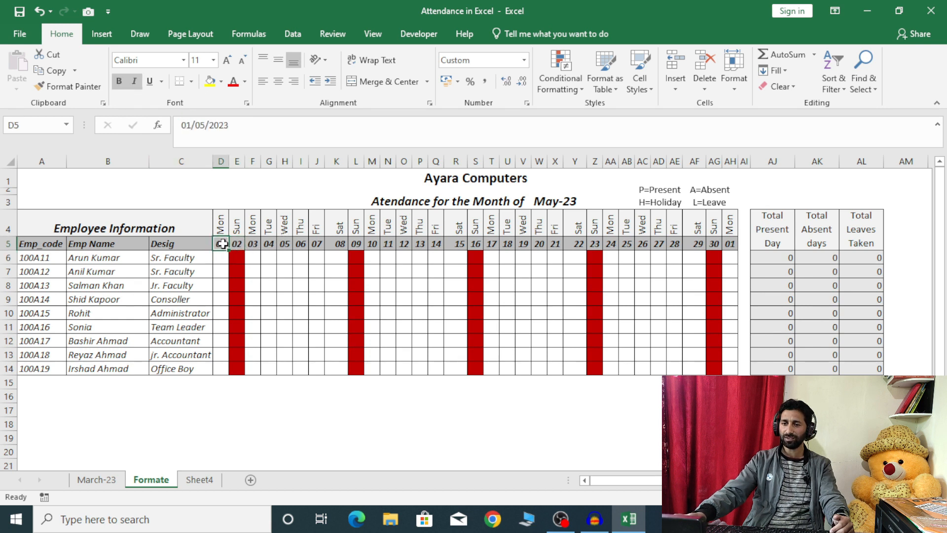
pyautogui.moveTo(229, 250); pyautogui.dragTo(733, 257)
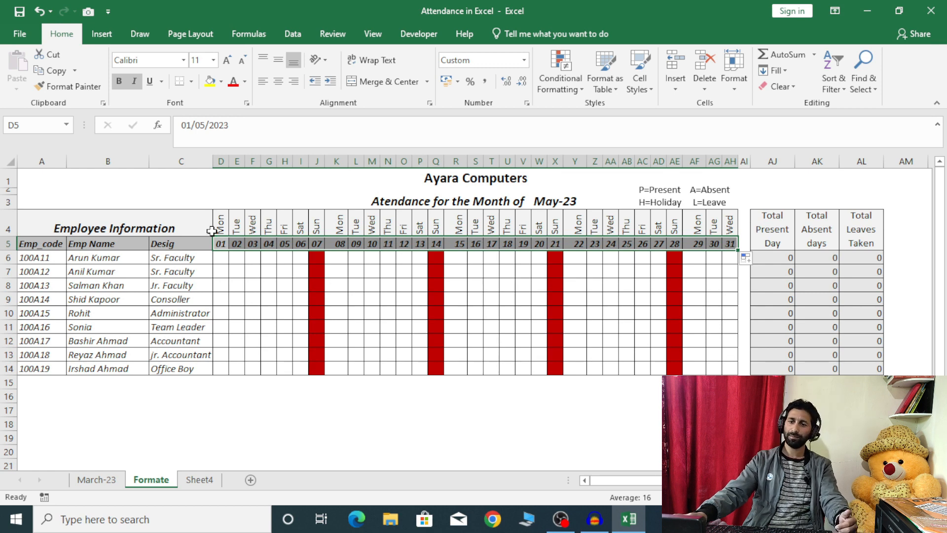
pyautogui.click(220, 243)
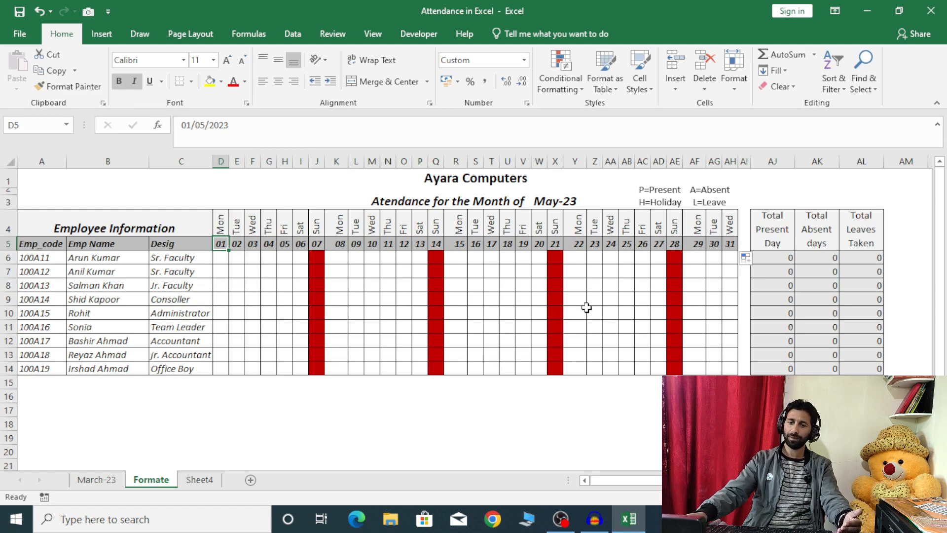
# Review the March-23 sheet and create a copy of the Formate sheet placed before March-23.
pyautogui.click(106, 482)
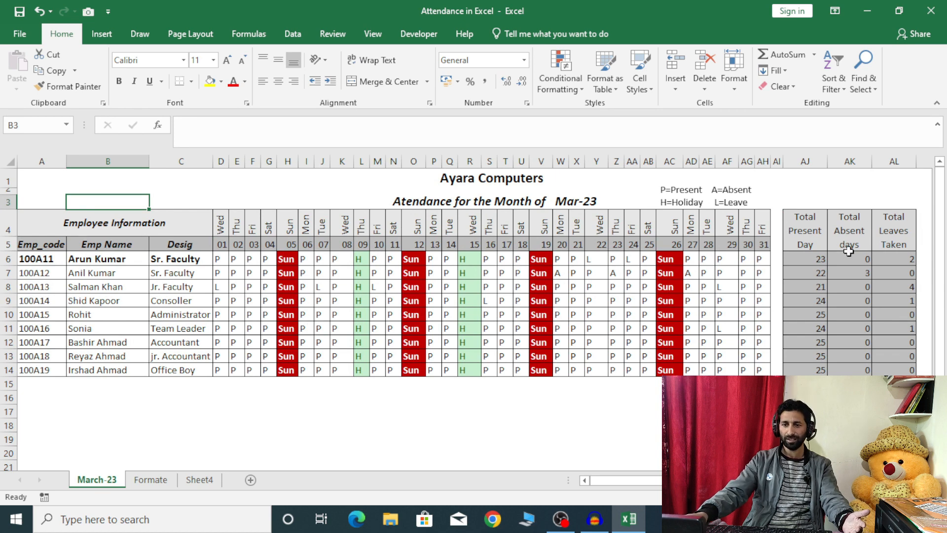
pyautogui.click(161, 484)
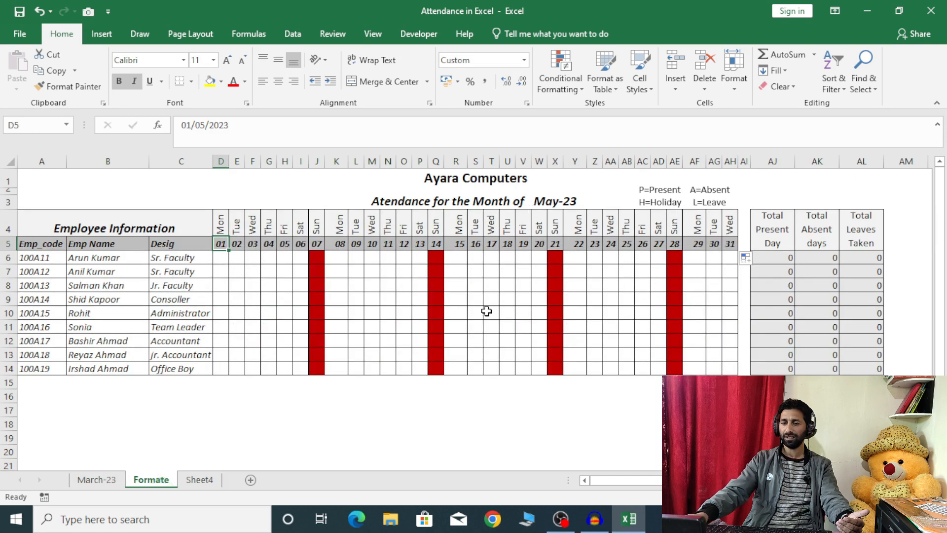
pyautogui.rightClick(171, 485)
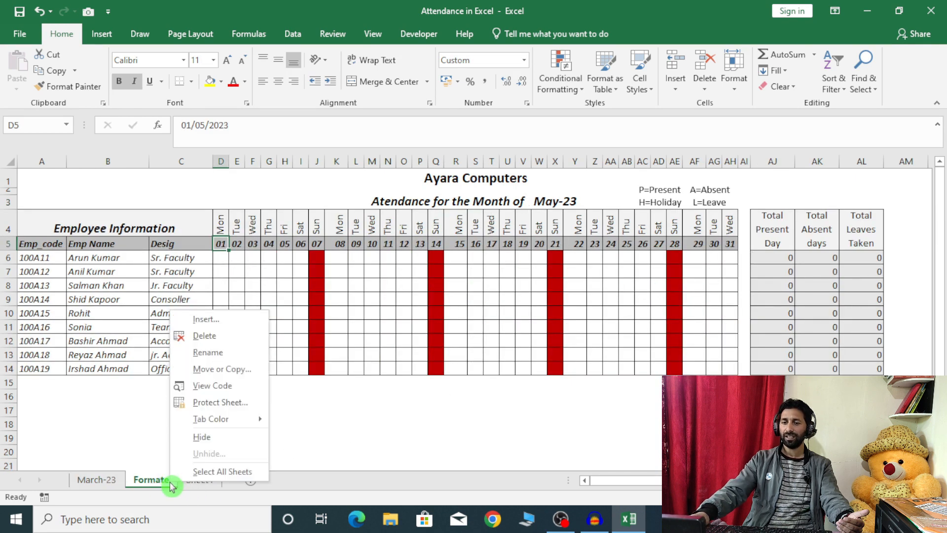
pyautogui.click(222, 369)
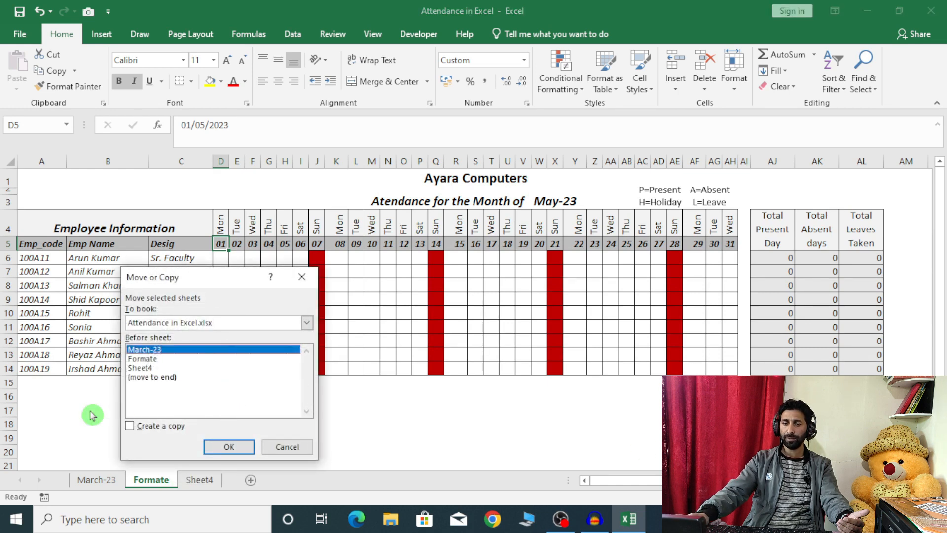
pyautogui.click(130, 426)
pyautogui.click(229, 446)
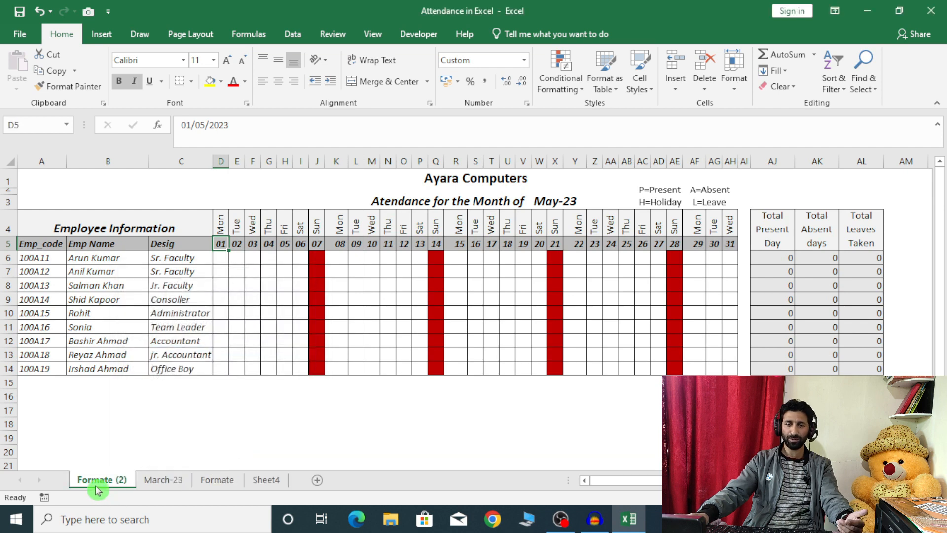
pyautogui.rightClick(101, 485)
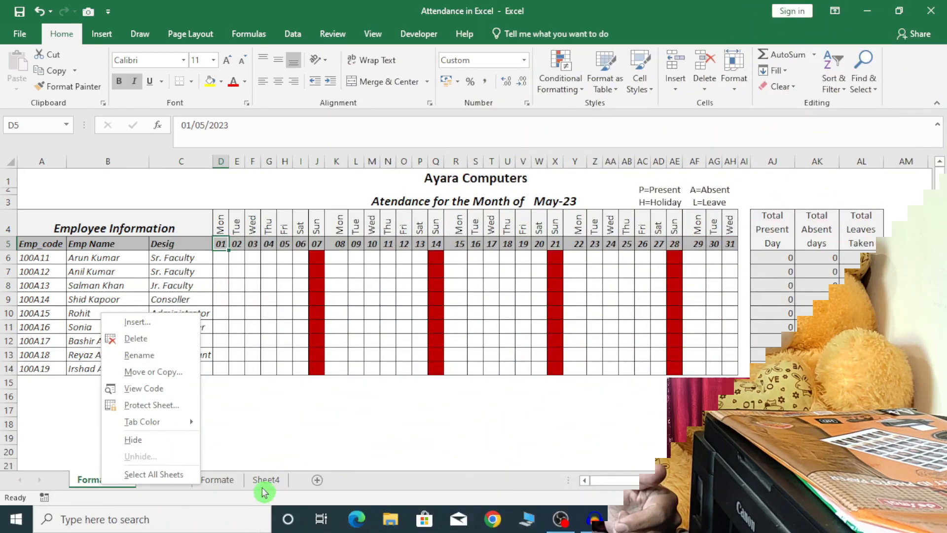
pyautogui.press('Escape')
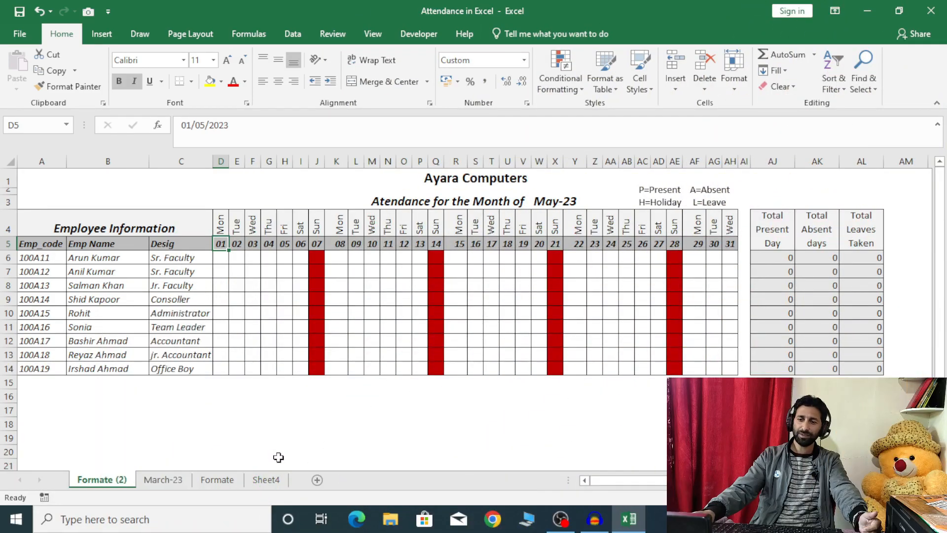
# On Sheet4, merge and center A4:C4 and enter the heading "Employee Information".
pyautogui.click(264, 478)
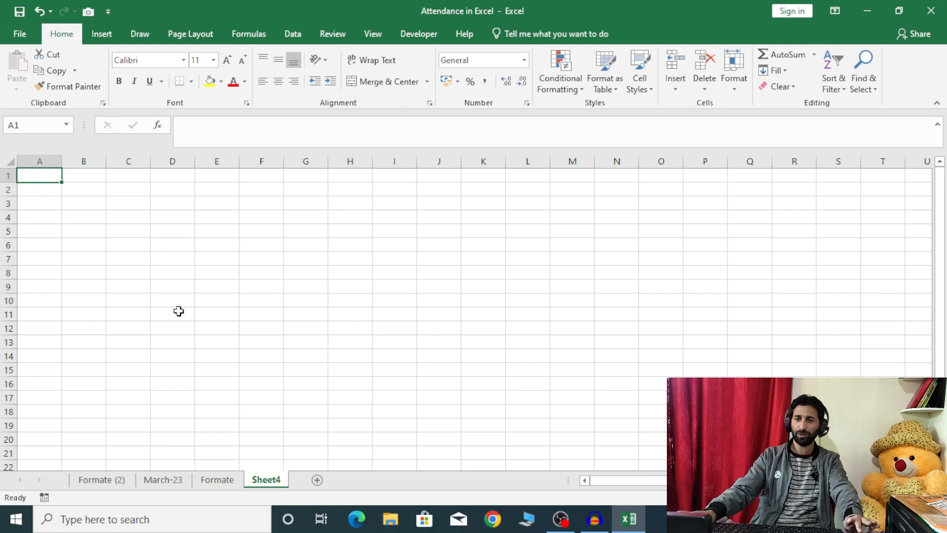
pyautogui.click(25, 192)
pyautogui.click(25, 204)
pyautogui.click(25, 215)
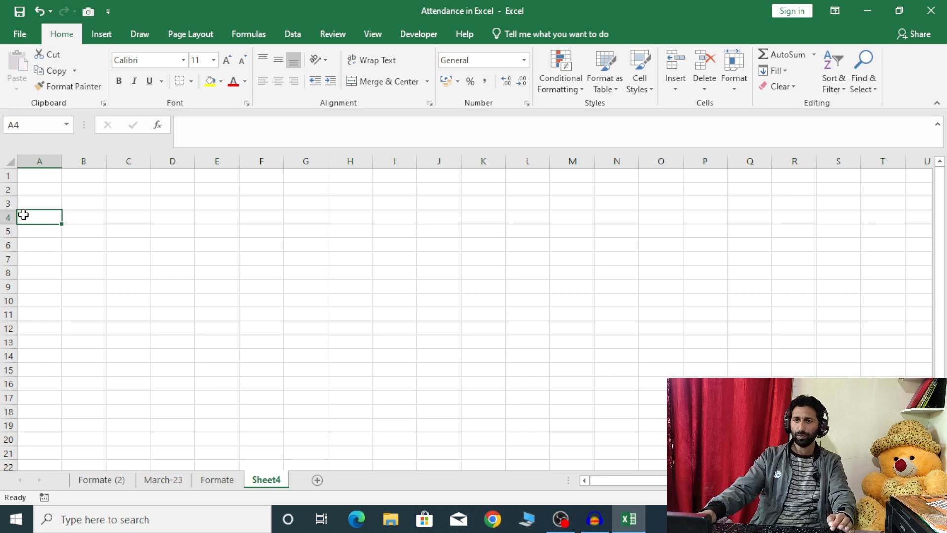
pyautogui.moveTo(46, 217); pyautogui.dragTo(142, 220)
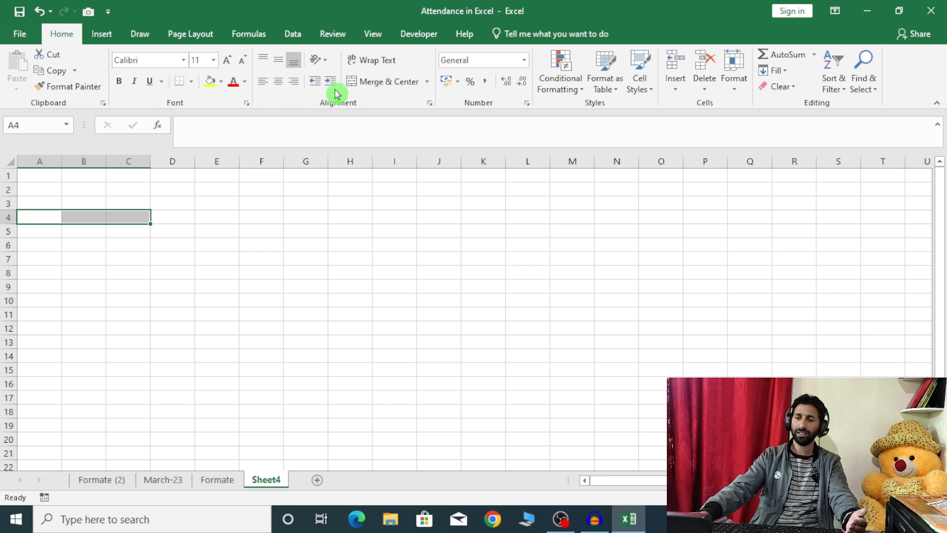
pyautogui.click(383, 85)
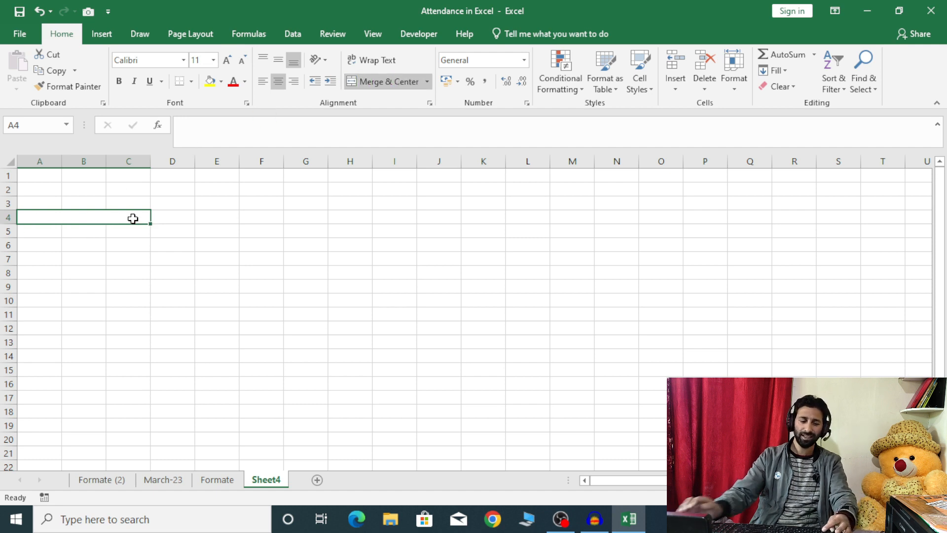
pyautogui.write('Employee')
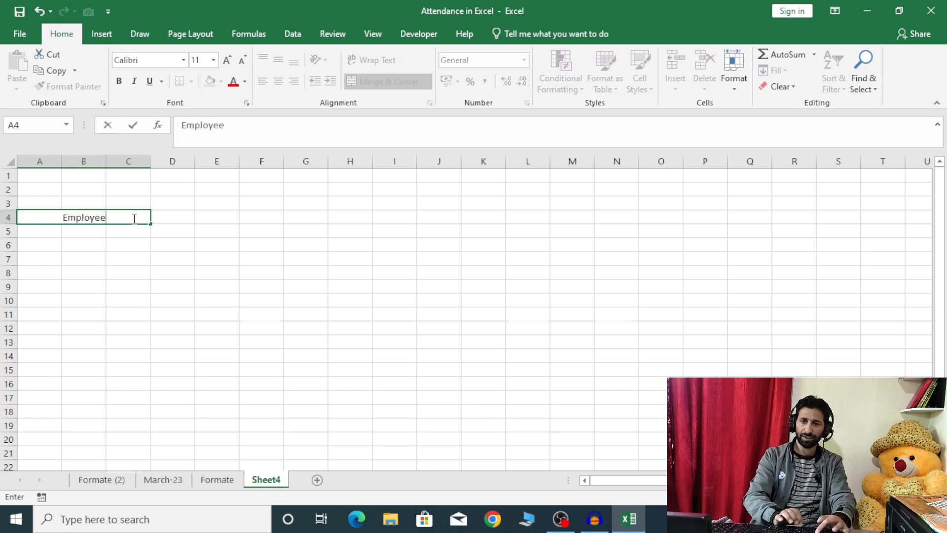
pyautogui.write(' Inform')
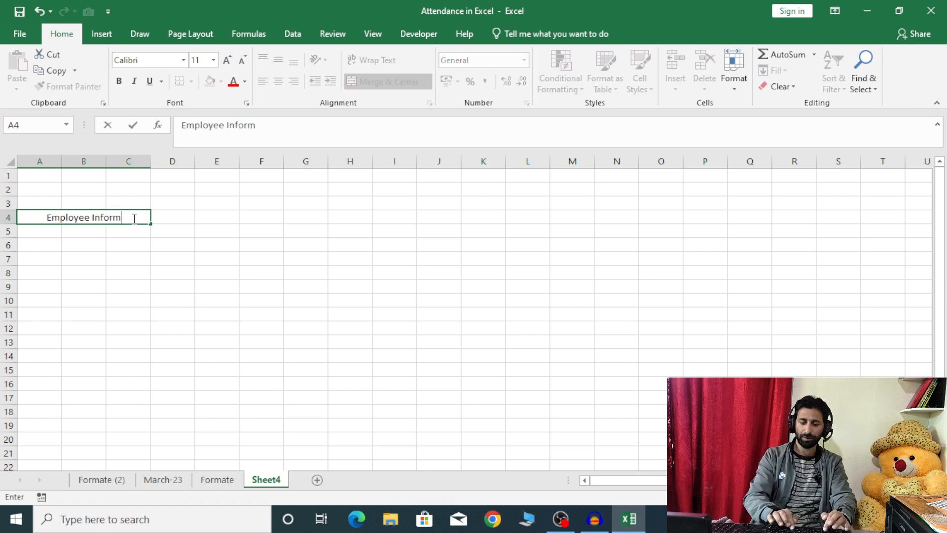
pyautogui.write('ation')
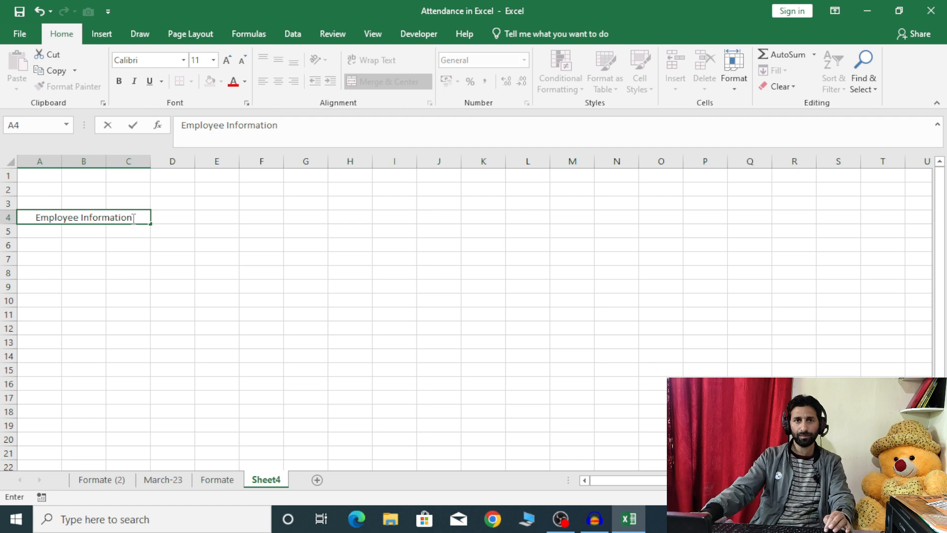
pyautogui.click(112, 266)
# Enter the column headings ID, Name and Desg in A5:C5 under the Employee Information heading.
pyautogui.click(30, 237)
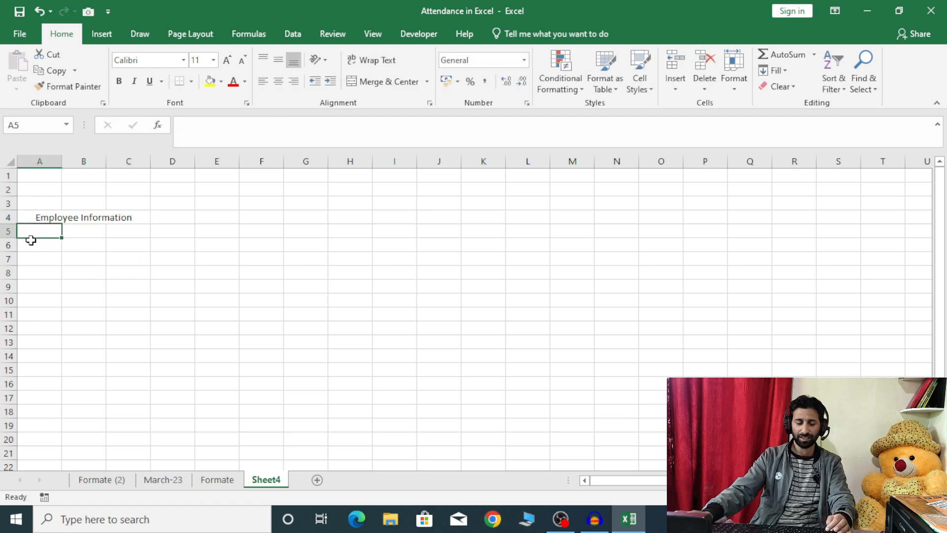
pyautogui.write('ID')
pyautogui.press('Tab')
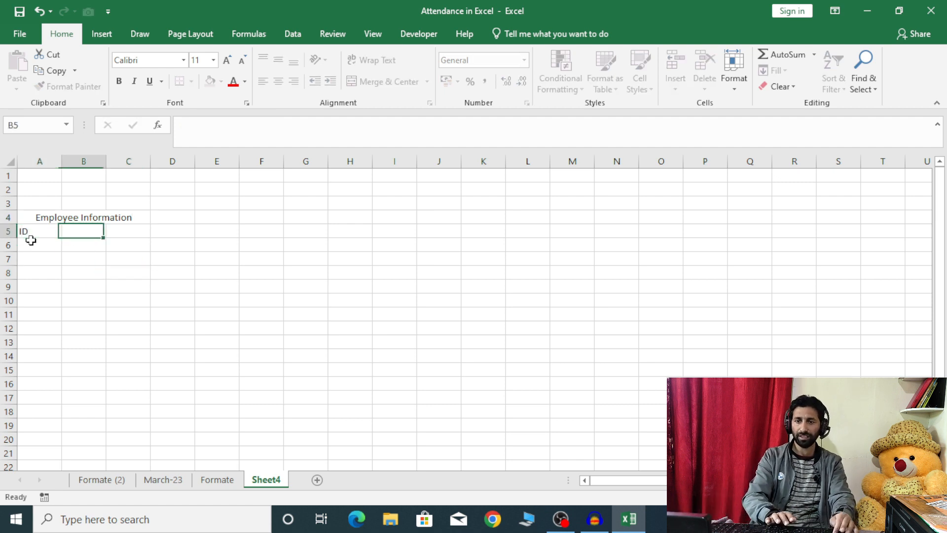
pyautogui.write('Name')
pyautogui.press('Tab')
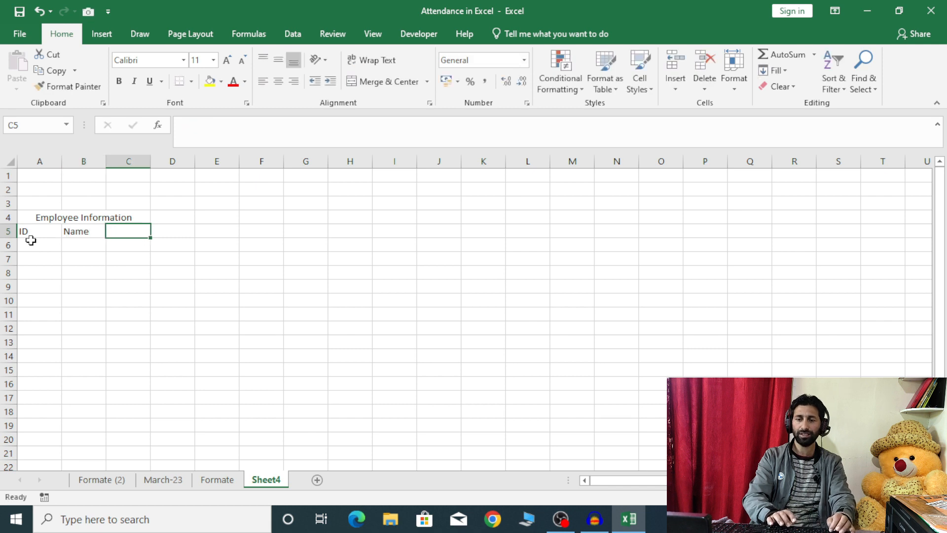
pyautogui.write('Desg')
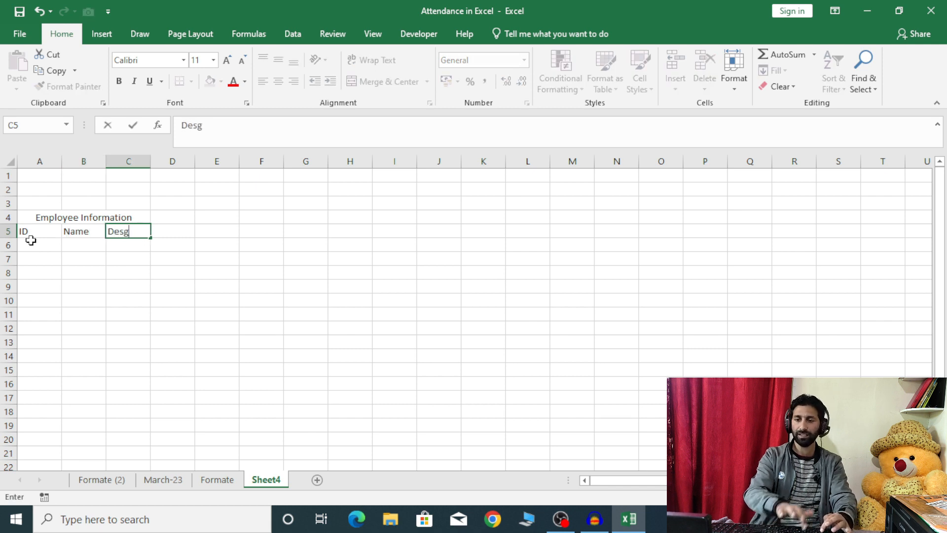
pyautogui.click(52, 273)
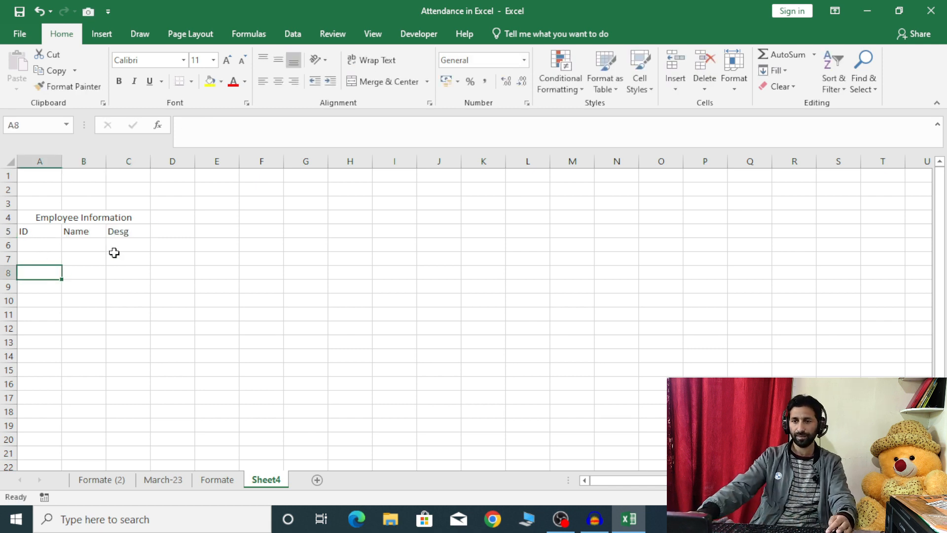
# Enter the first attendance date, 1-jan-23, in D5 beside the Desg heading.
pyautogui.click(172, 231)
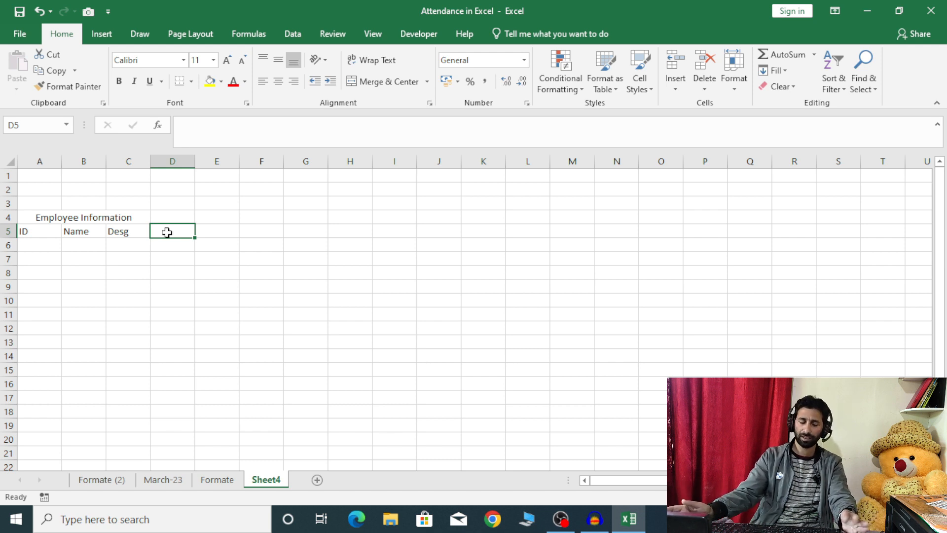
pyautogui.write('1-jan-23')
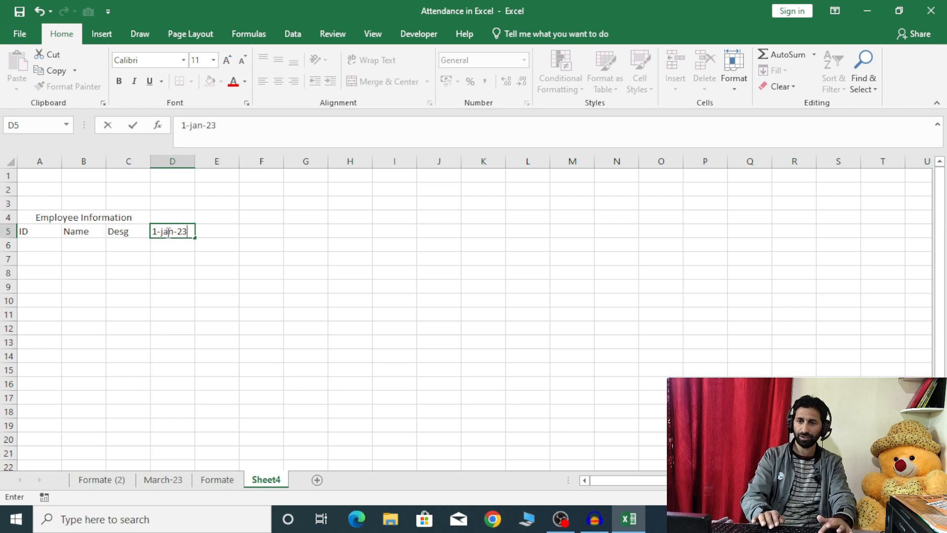
pyautogui.press('Return')
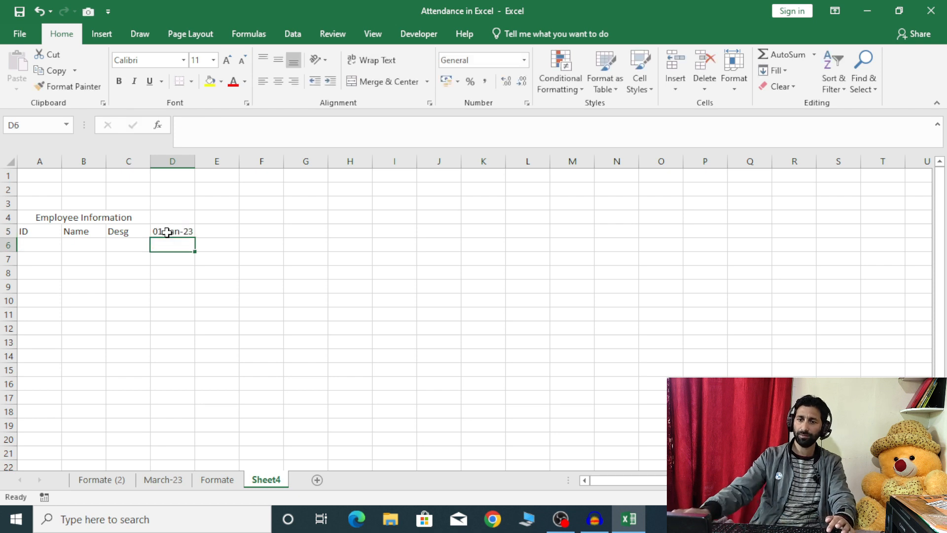
pyautogui.click(168, 231)
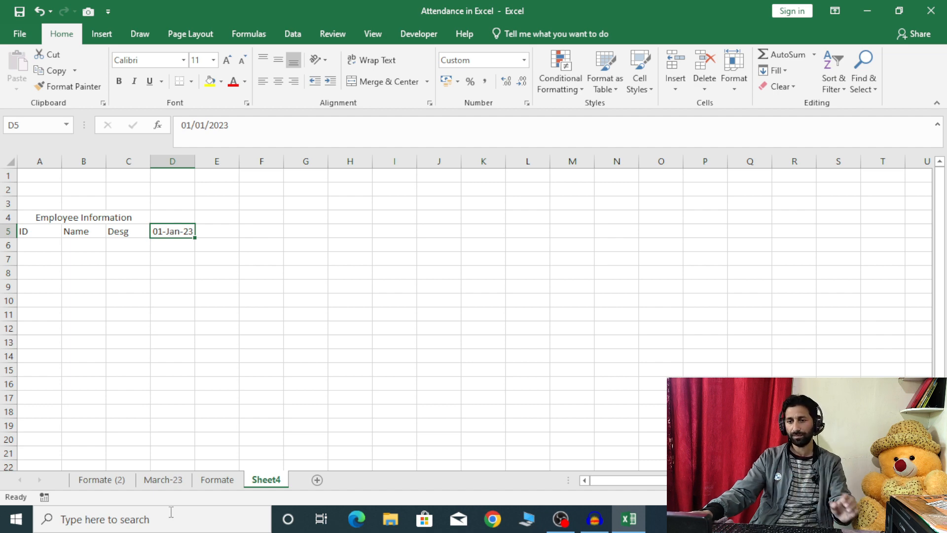
# Check how the date row is laid out on the Formate sheet and return to Sheet4.
pyautogui.click(213, 479)
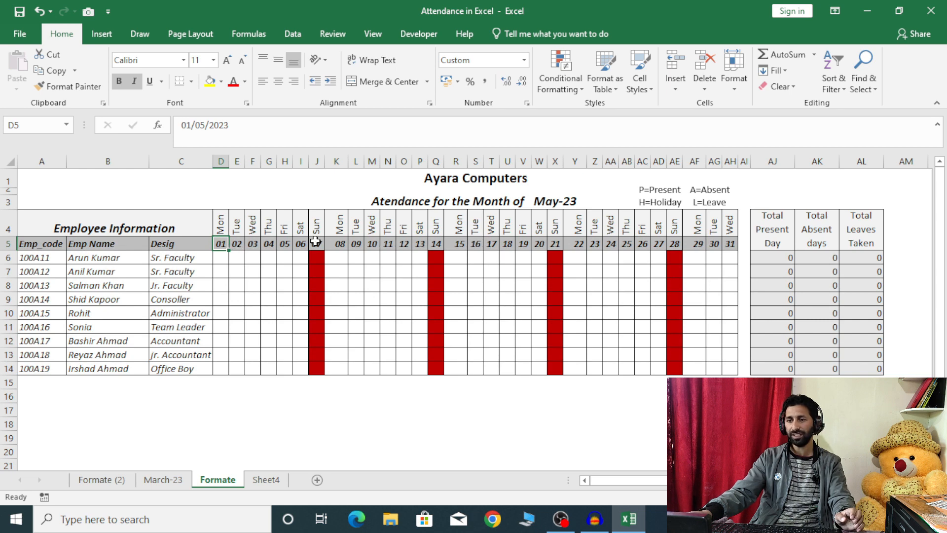
pyautogui.click(268, 480)
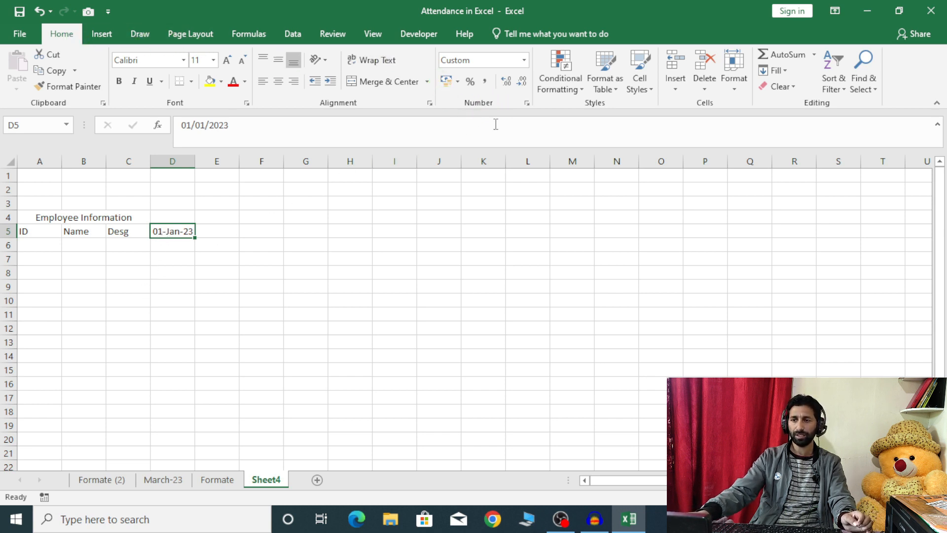
pyautogui.click(527, 104)
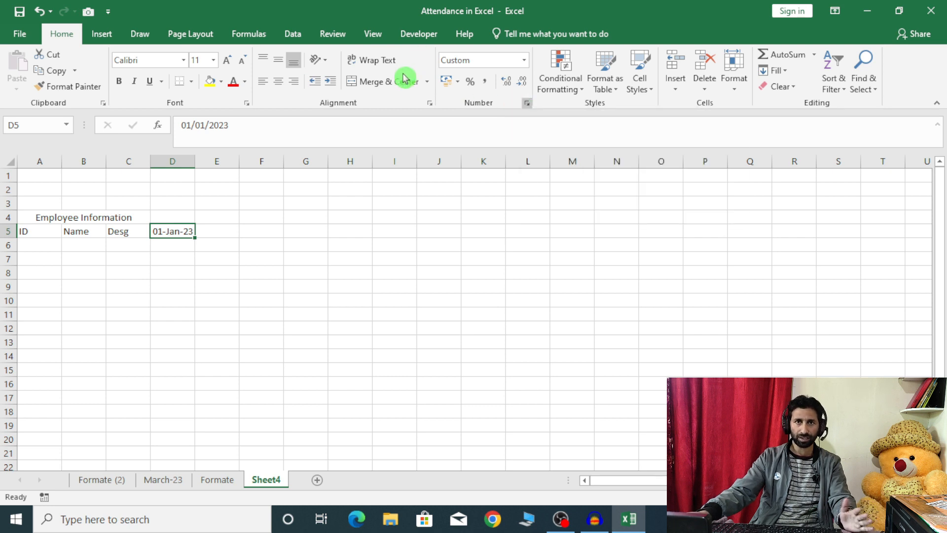
pyautogui.hotkey('ctrl', '1')
pyautogui.moveTo(376, 133); pyautogui.dragTo(239, 127)
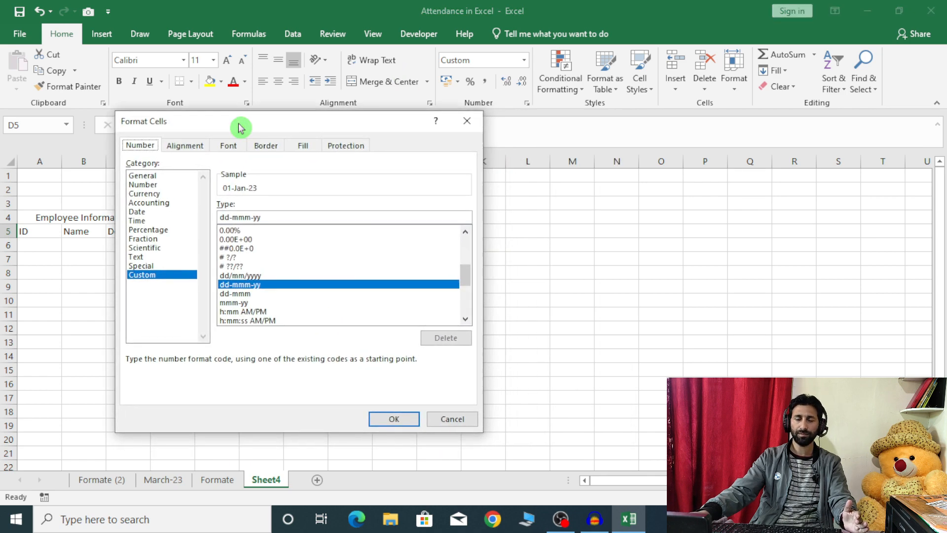
pyautogui.click(465, 127)
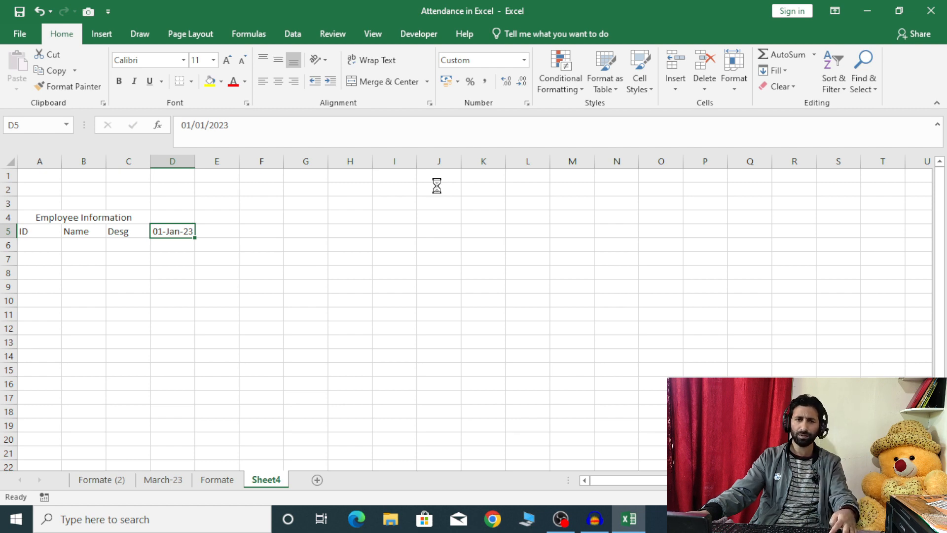
# Apply the custom number format dd to the date in D5 so only the day shows.
pyautogui.hotkey('ctrl', '1')
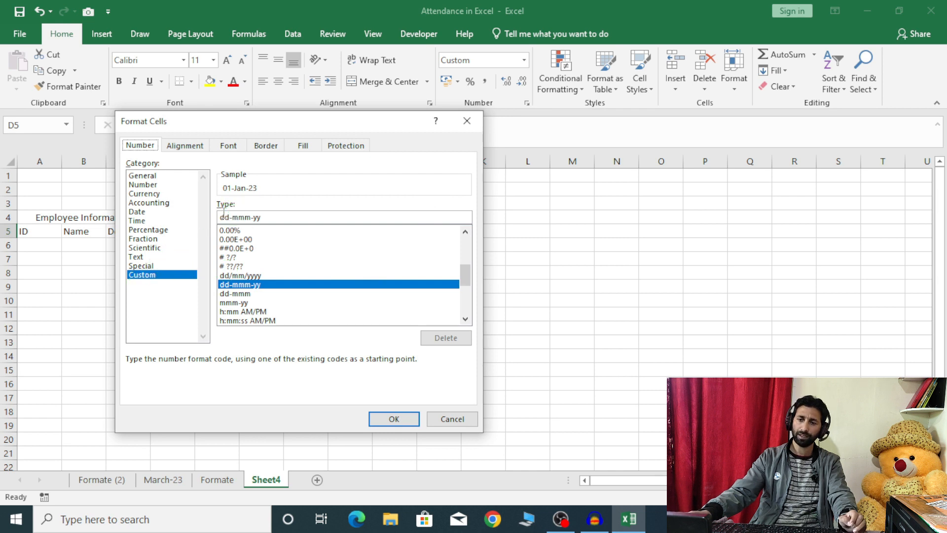
pyautogui.moveTo(222, 216); pyautogui.dragTo(271, 217)
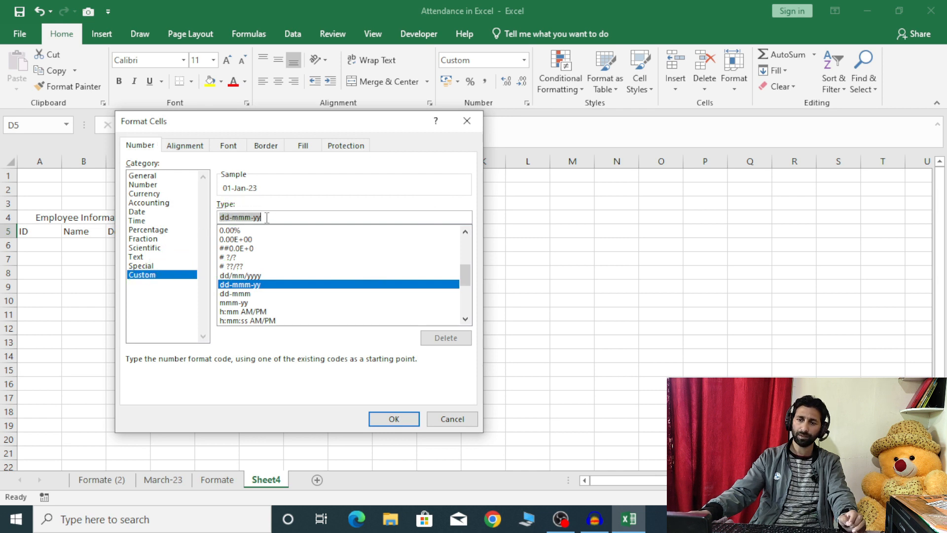
pyautogui.click(266, 217)
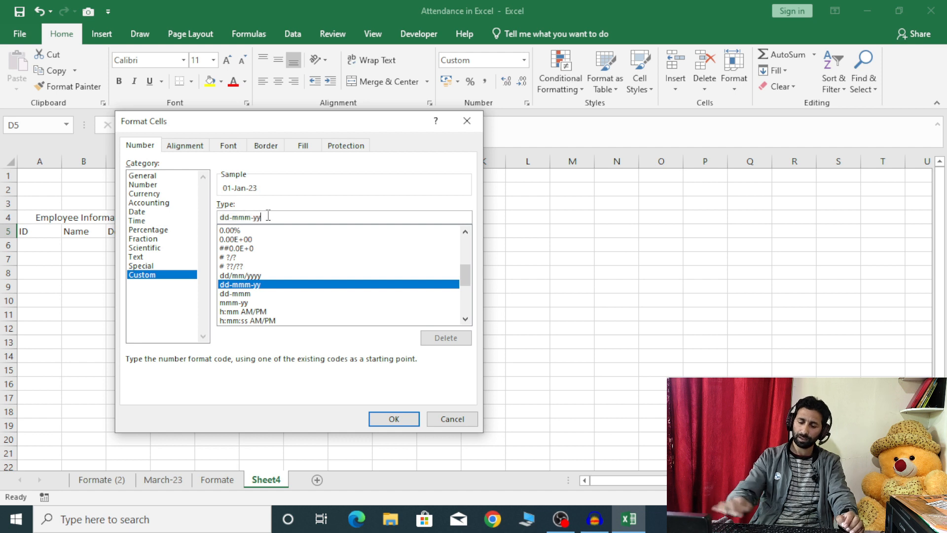
pyautogui.press('BackSpace')
pyautogui.press('BackSpace')
pyautogui.press('BackSpace')
pyautogui.press('BackSpace')
pyautogui.press('BackSpace')
pyautogui.press('BackSpace')
pyautogui.press('BackSpace')
pyautogui.press('BackSpace')
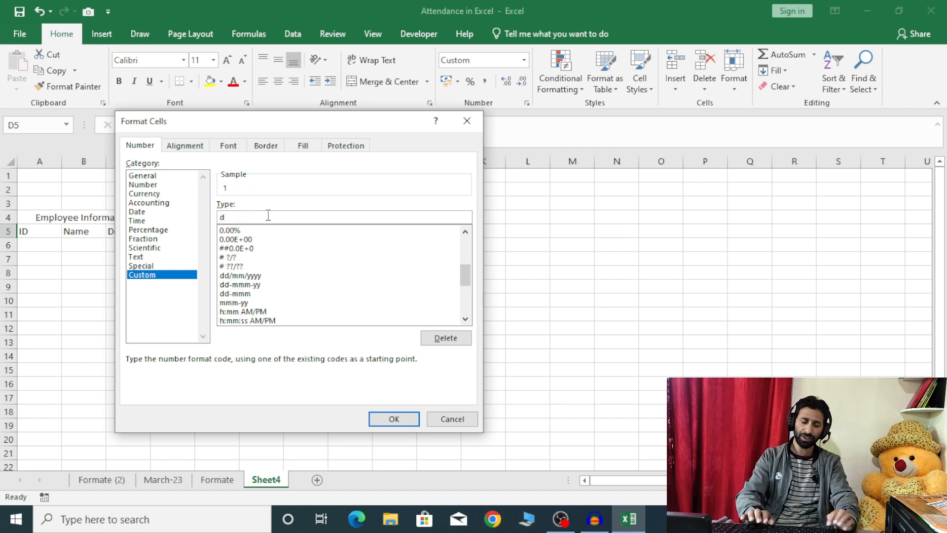
pyautogui.write('d')
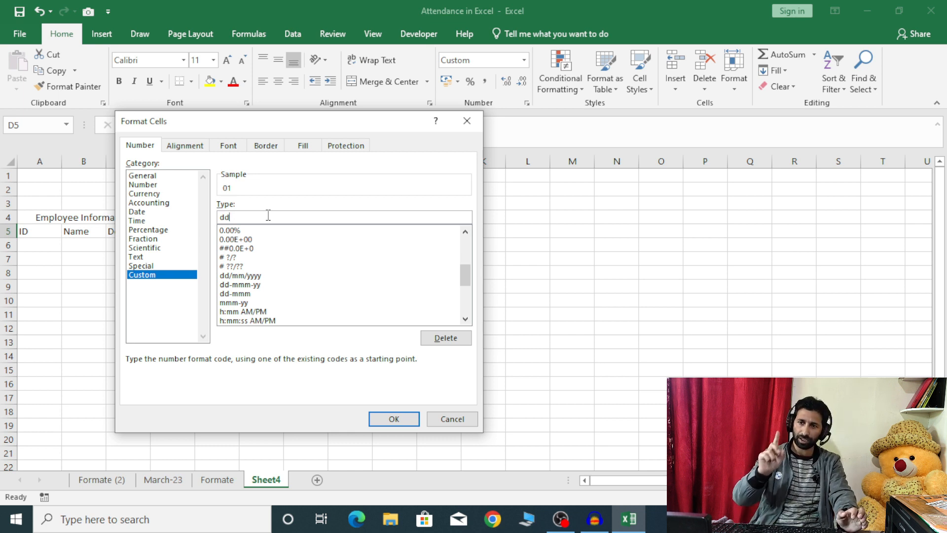
pyautogui.press('Return')
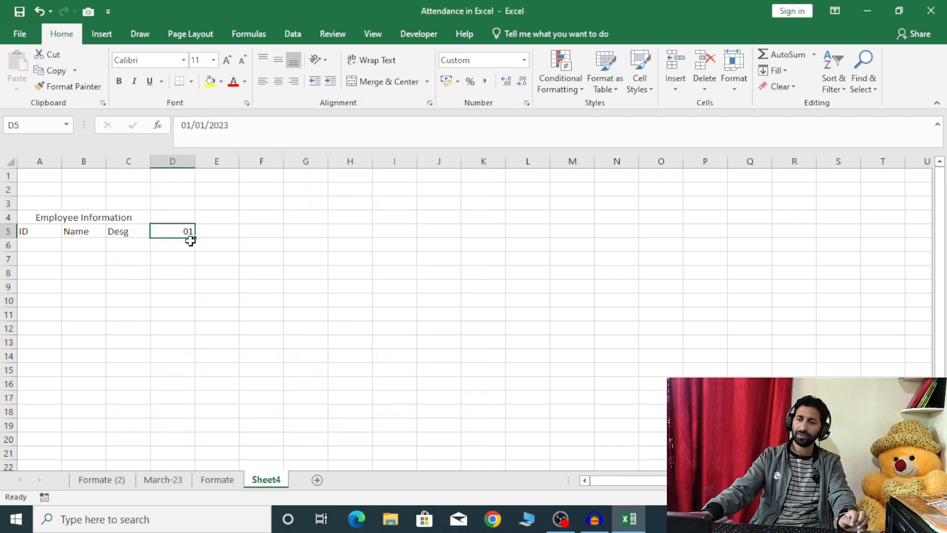
# Fill the date series from D5 across row 5 to AH5, ending at day 31.
pyautogui.moveTo(191, 240)
pyautogui.mouseDown()
pyautogui.moveTo(469, 231)
pyautogui.moveTo(201, 241)
pyautogui.mouseUp()
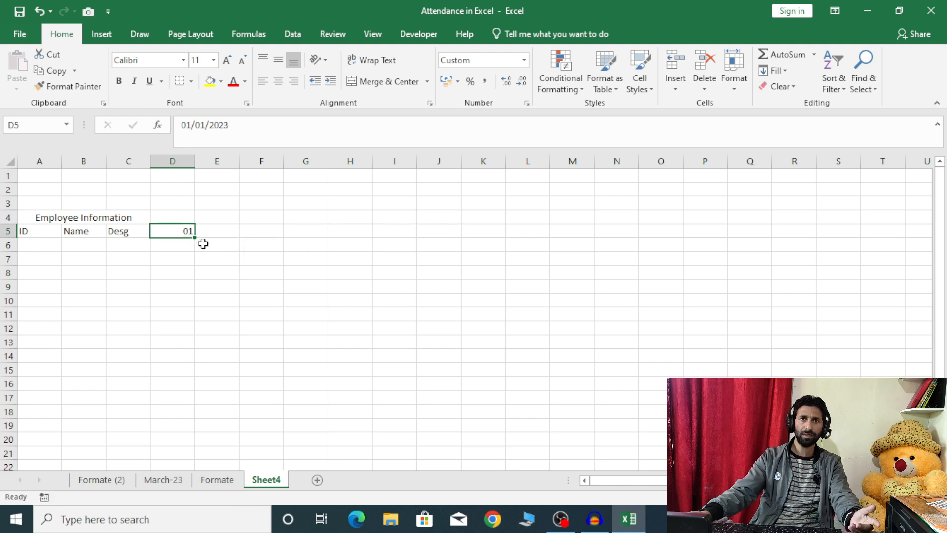
pyautogui.click(185, 244)
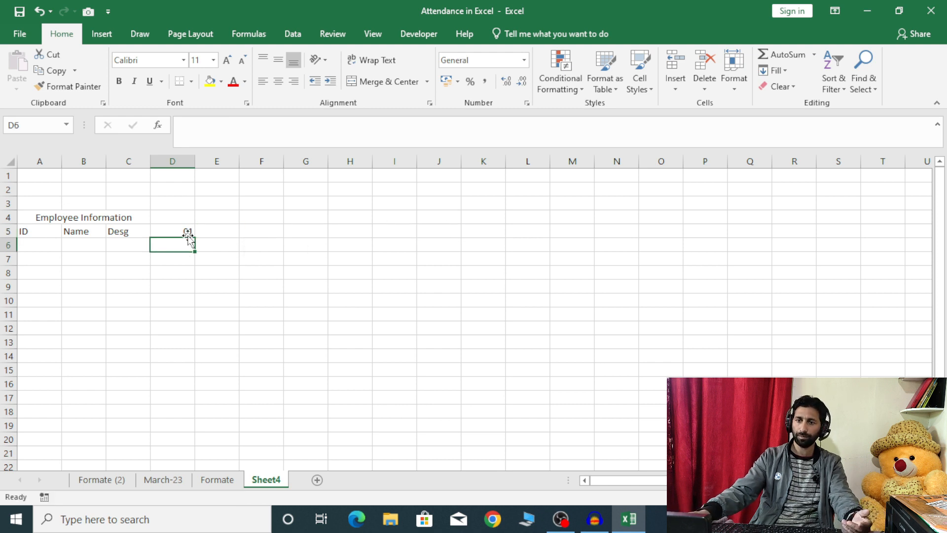
pyautogui.click(187, 231)
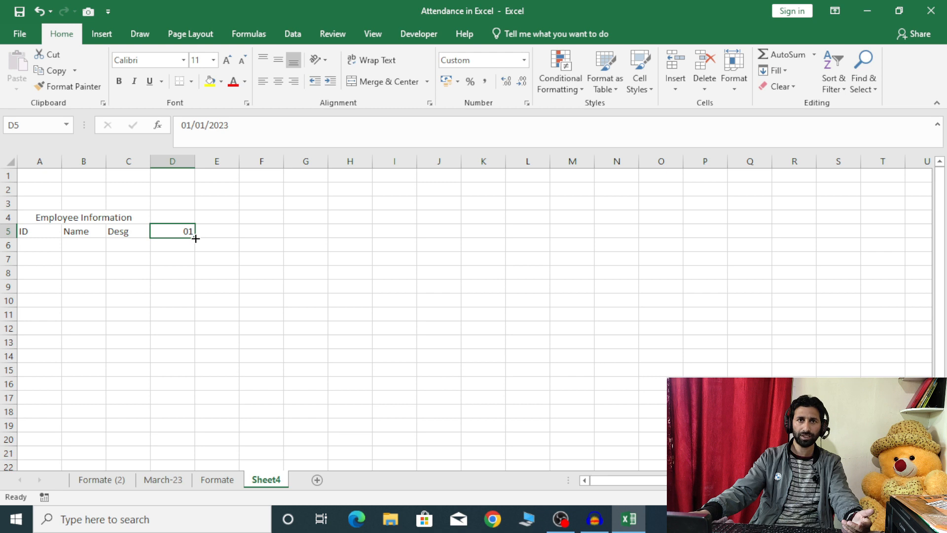
pyautogui.moveTo(196, 239); pyautogui.dragTo(888, 318)
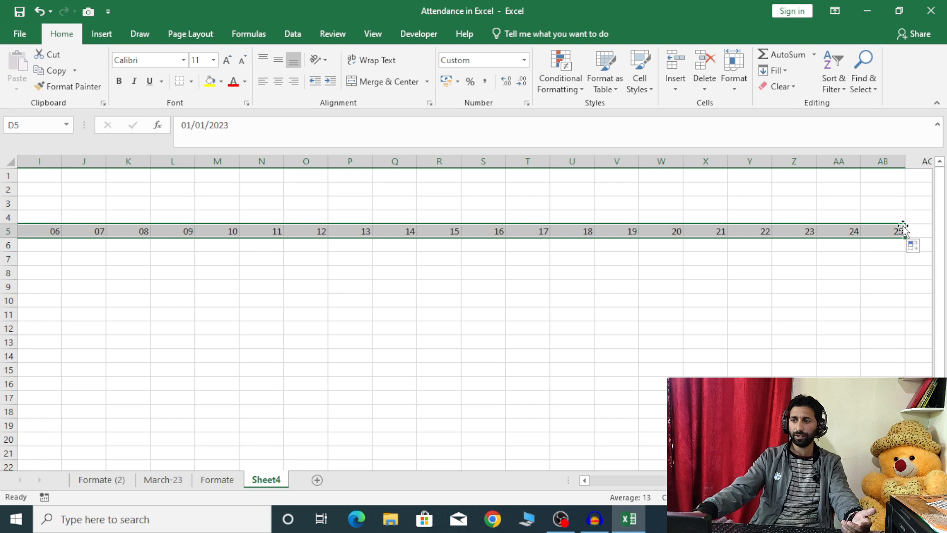
pyautogui.moveTo(907, 239); pyautogui.dragTo(502, 238)
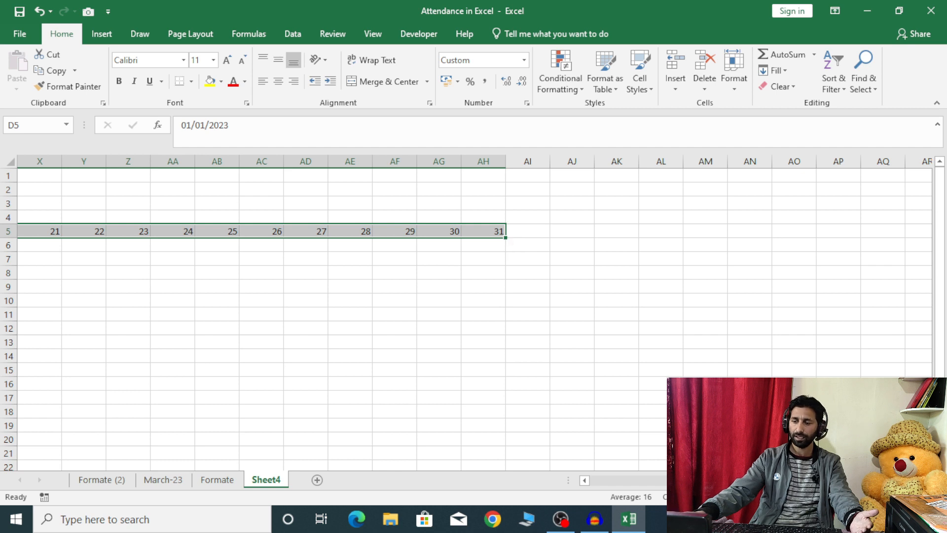
pyautogui.hscroll(-8, 473, 311)
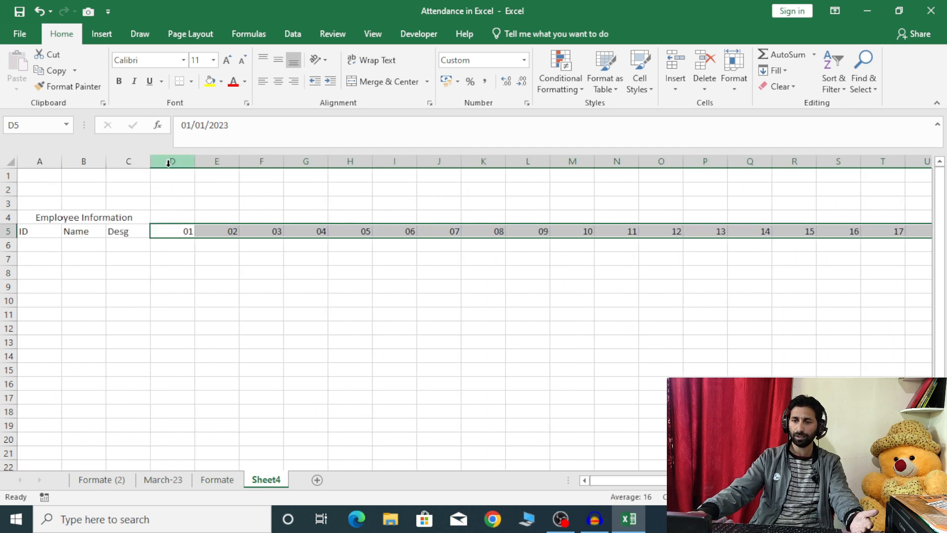
# Enter a trial attendance mark p in D6 under the first date and clear it again.
pyautogui.click(174, 247)
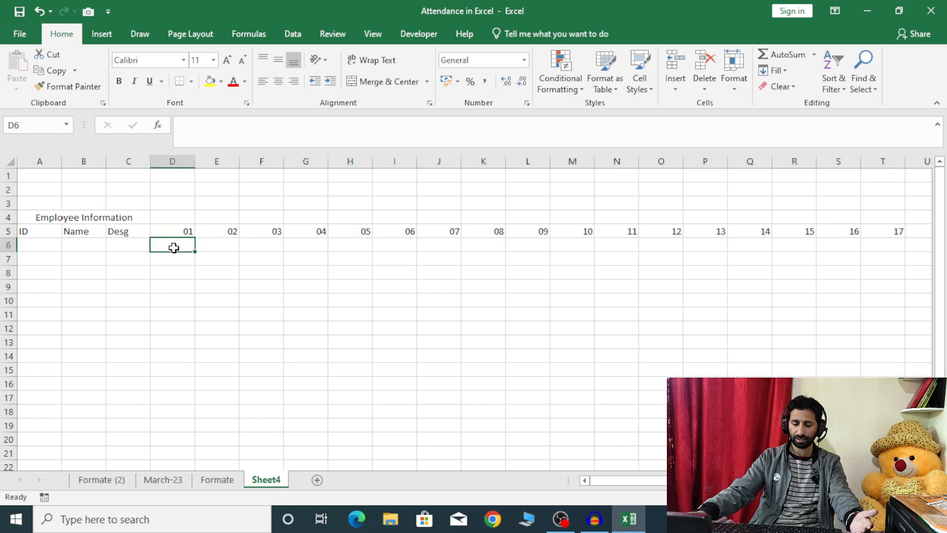
pyautogui.write('P')
pyautogui.press('Return')
pyautogui.press('Return')
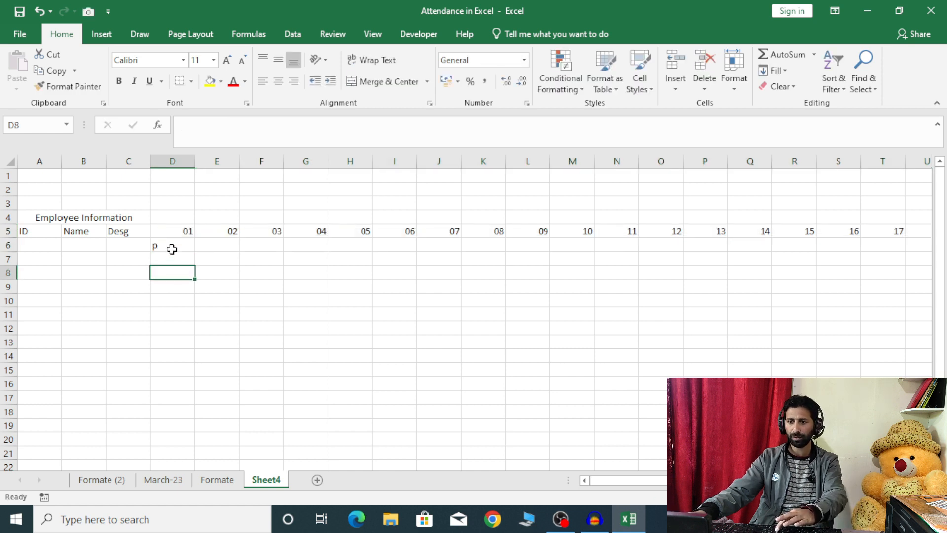
pyautogui.click(171, 249)
pyautogui.press('BackSpace')
pyautogui.press('Return')
pyautogui.press('Return')
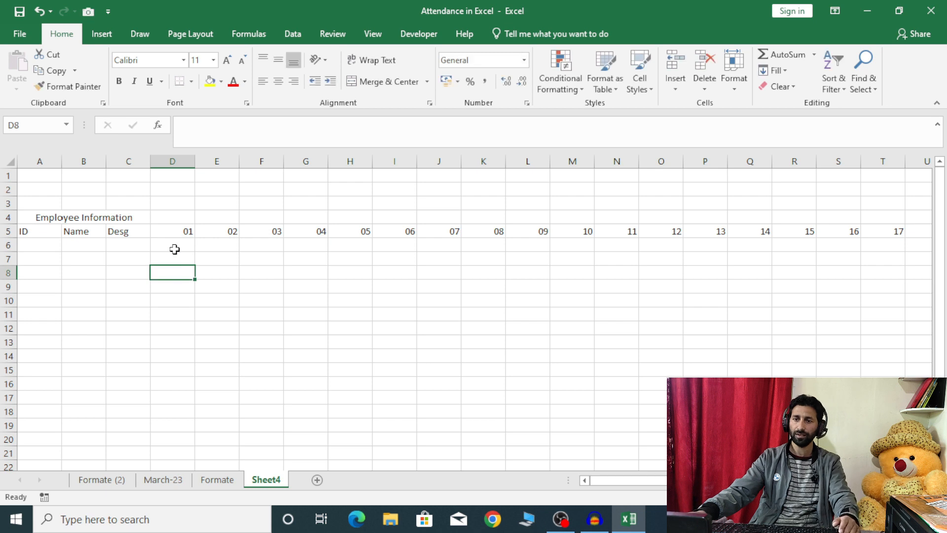
# Narrow the date columns D through AH to one equal width just wide enough for two-digit days.
pyautogui.click(177, 156)
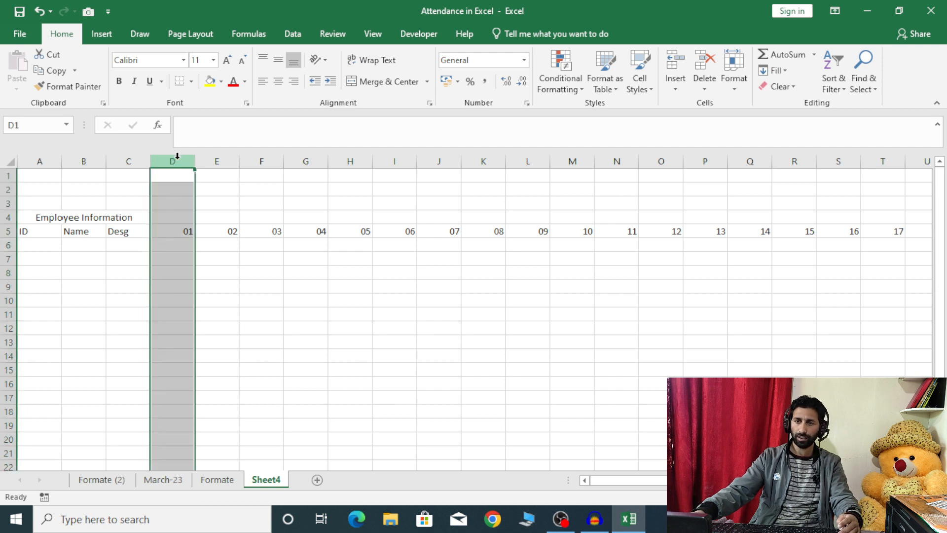
pyautogui.moveTo(178, 156)
pyautogui.mouseDown()
pyautogui.moveTo(571, 161)
pyautogui.moveTo(933, 192)
pyautogui.moveTo(519, 200)
pyautogui.mouseUp()
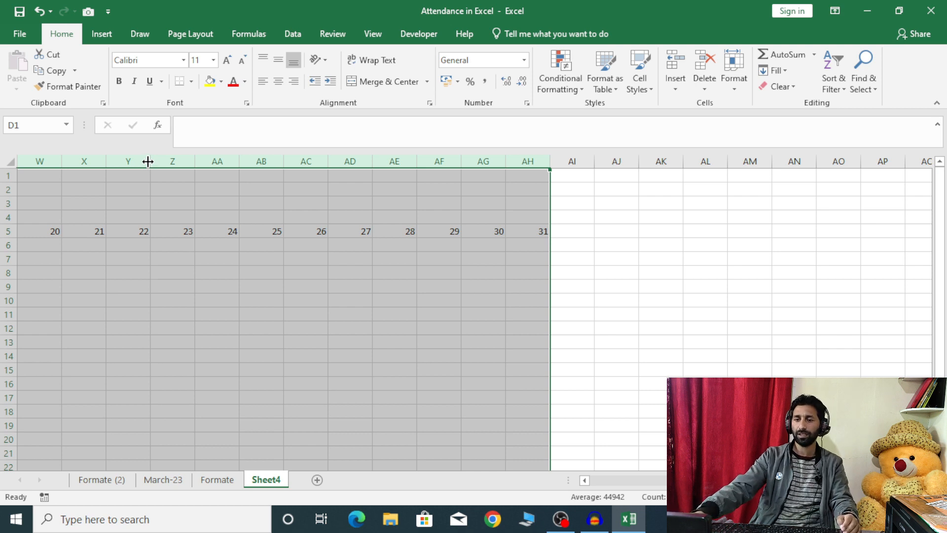
pyautogui.moveTo(149, 160); pyautogui.dragTo(61, 161)
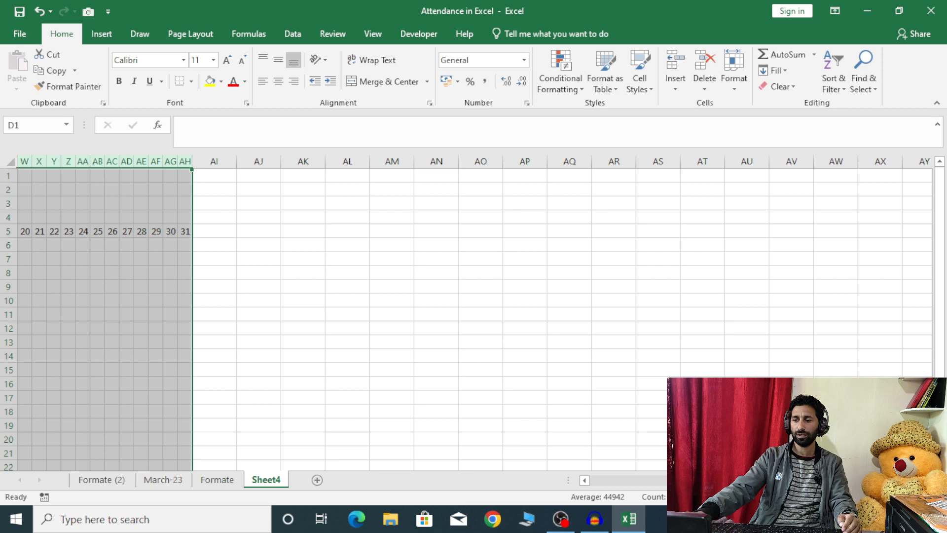
pyautogui.hscroll(-10, 513, 387)
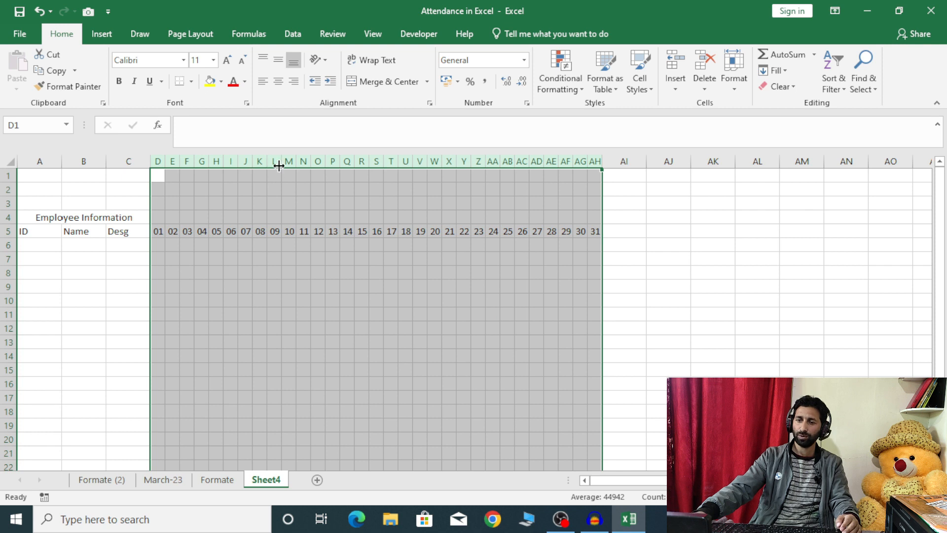
pyautogui.moveTo(279, 165); pyautogui.dragTo(285, 162)
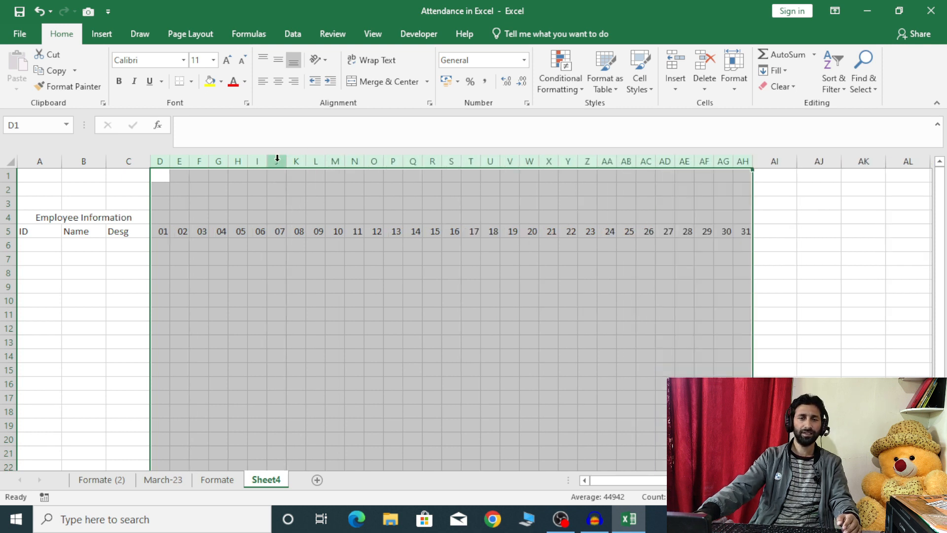
pyautogui.click(173, 258)
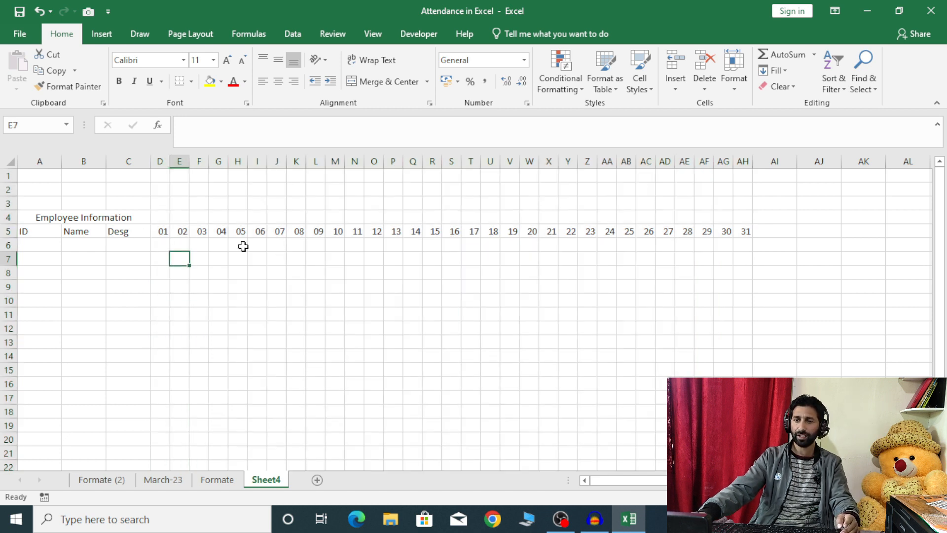
# Apply All Borders to the attendance grid A5:AH15.
pyautogui.moveTo(30, 231); pyautogui.dragTo(740, 375)
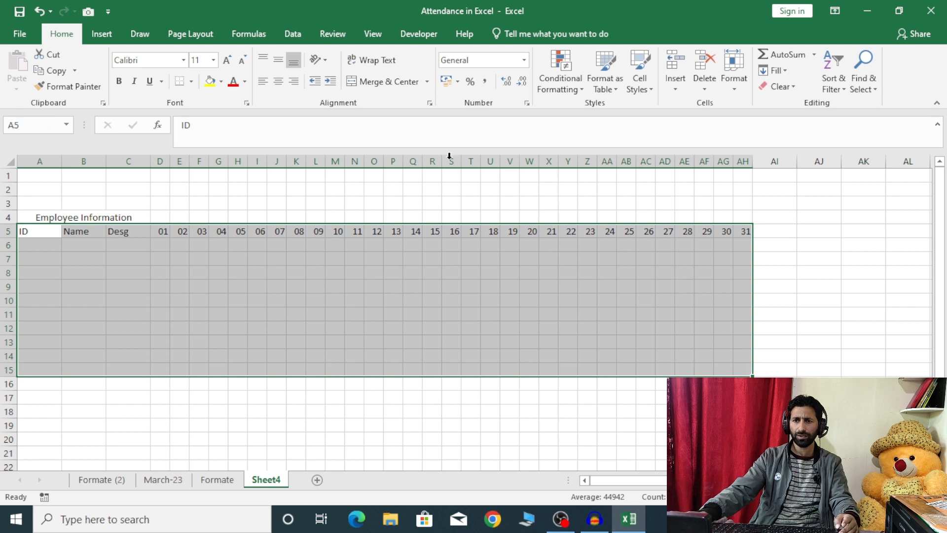
pyautogui.click(191, 85)
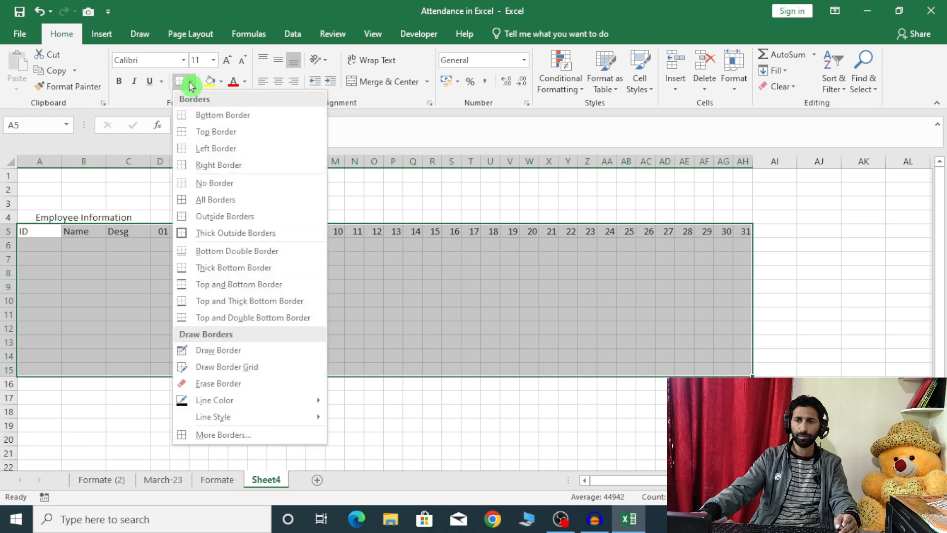
pyautogui.click(219, 199)
pyautogui.click(184, 255)
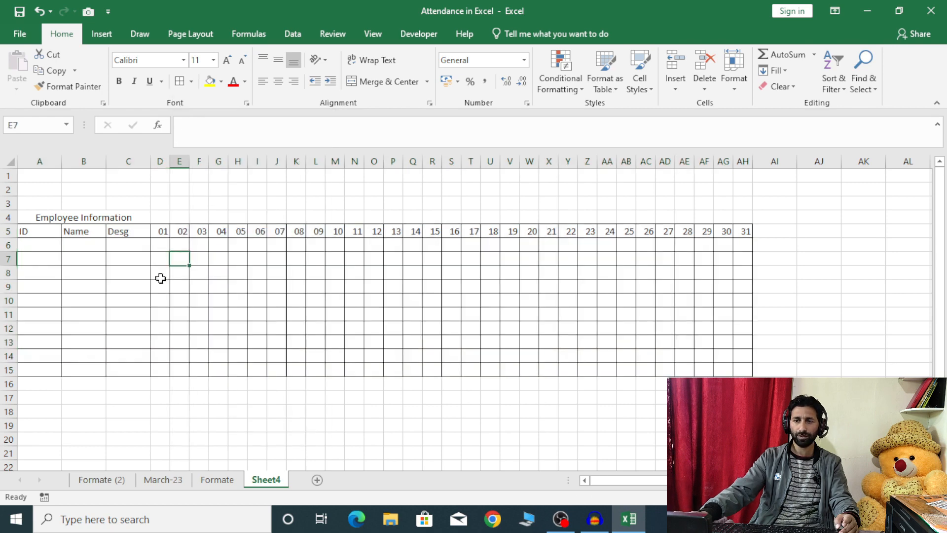
# Enter the formula =TEXT(D5,"ddd") in D4 to show the weekday name above the first date.
pyautogui.click(66, 217)
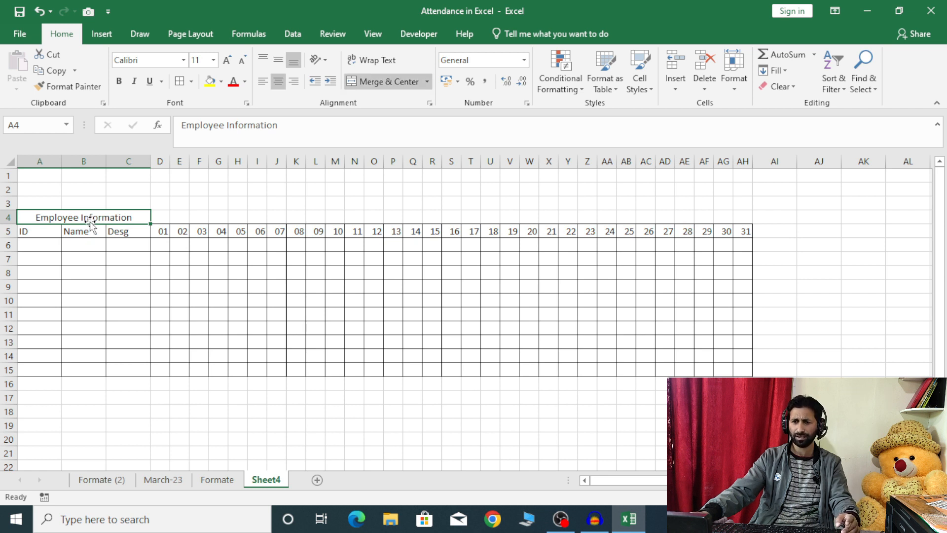
pyautogui.click(161, 219)
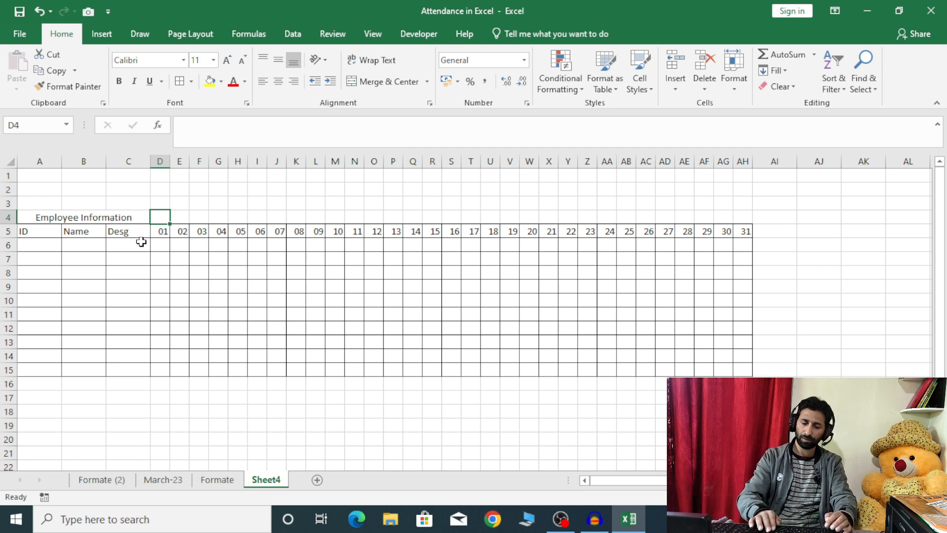
pyautogui.write('=')
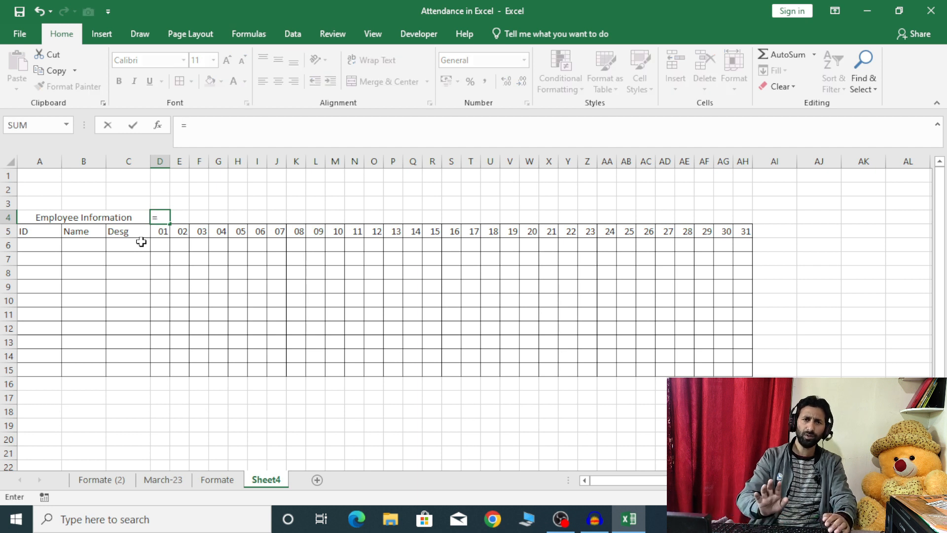
pyautogui.press('BackSpace')
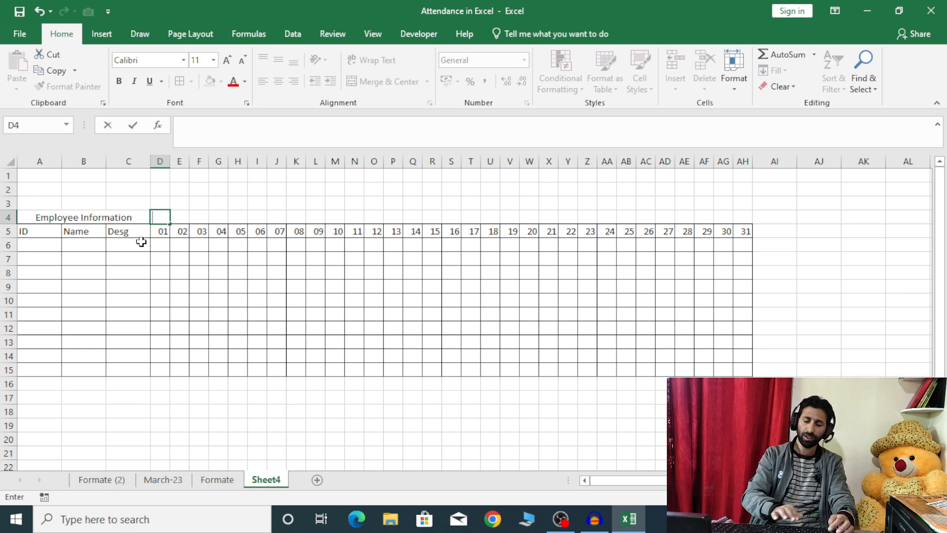
pyautogui.write('=text')
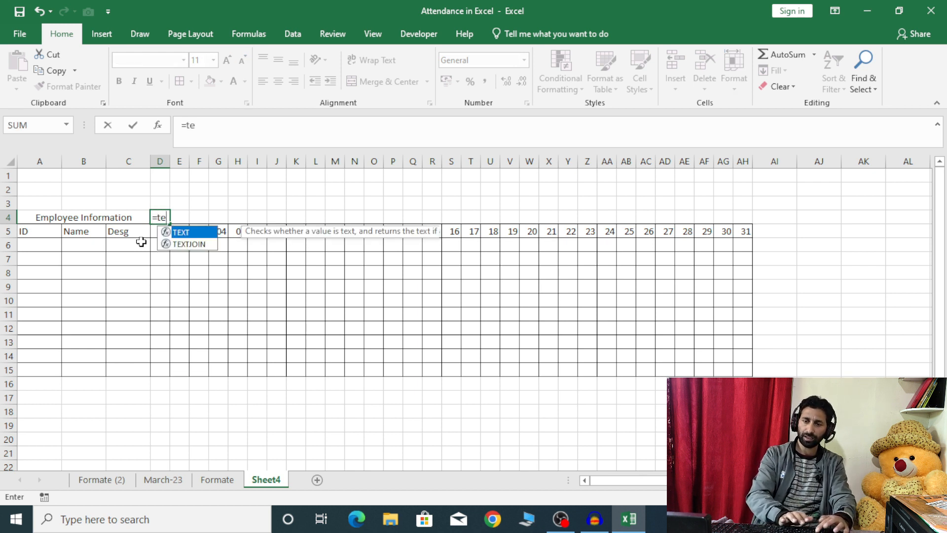
pyautogui.write('(')
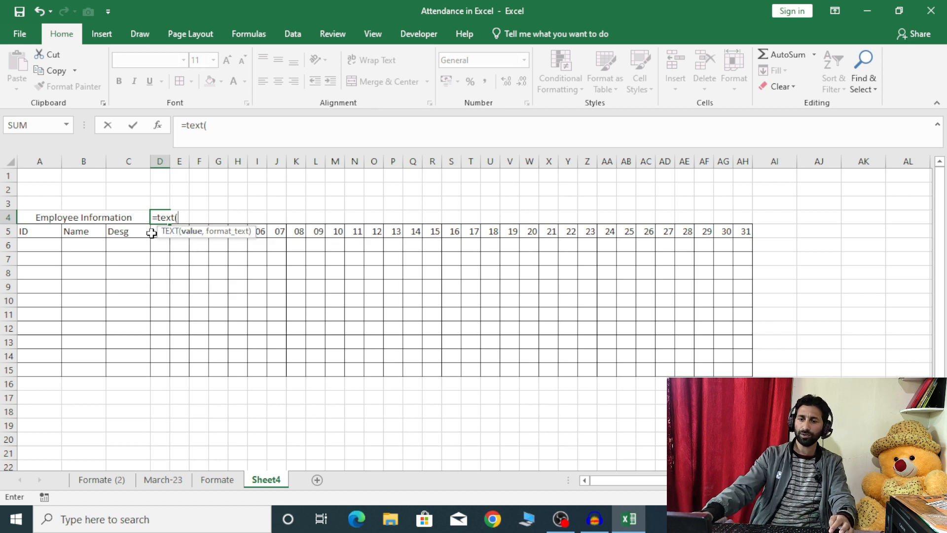
pyautogui.click(151, 233)
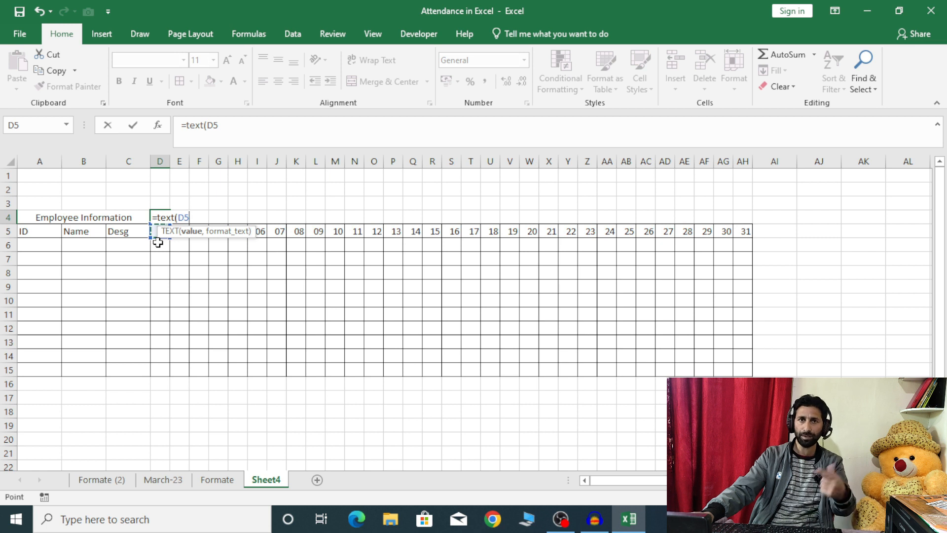
pyautogui.write(',"ddd')
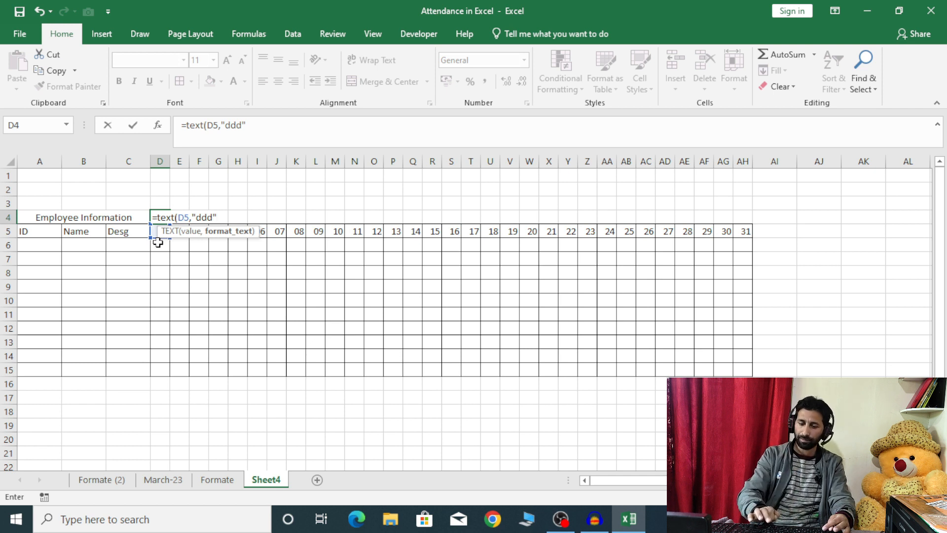
pyautogui.write(')')
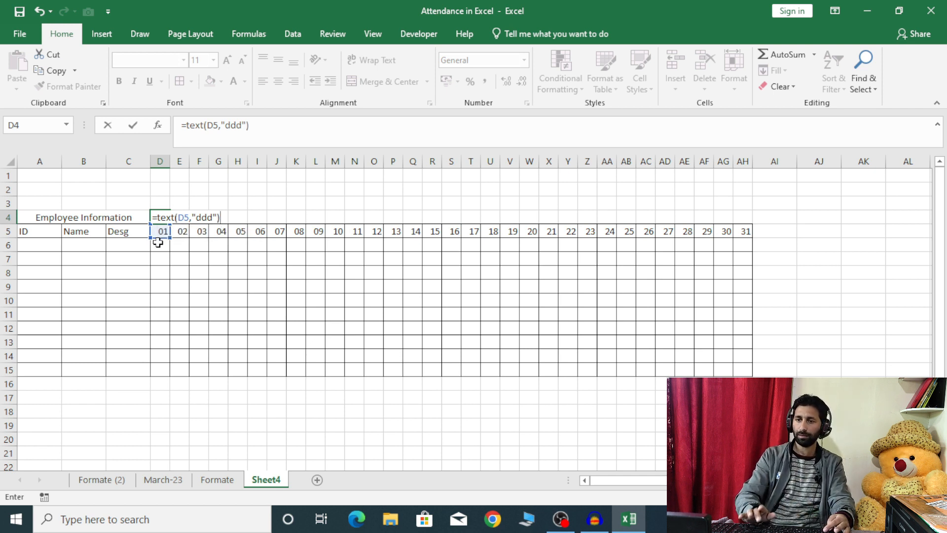
pyautogui.press('Return')
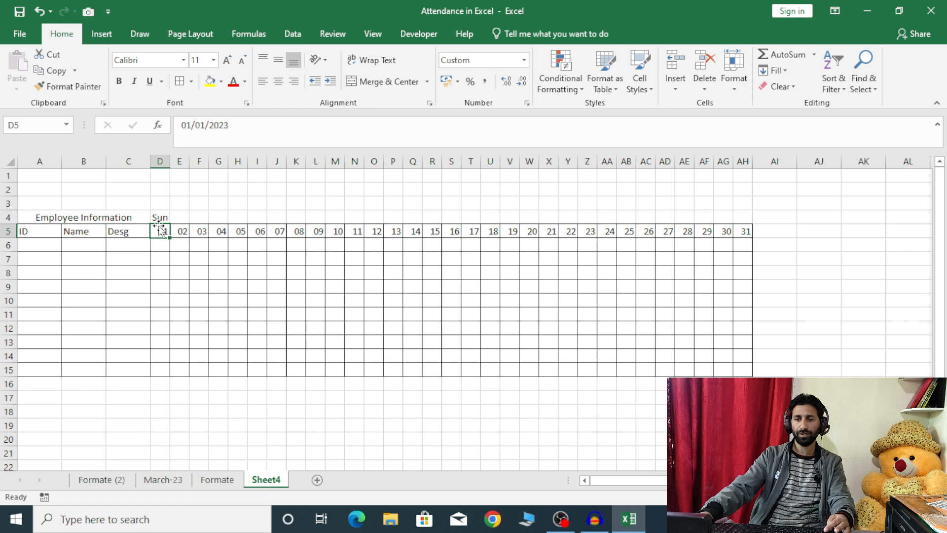
# Fill the weekday formula from D4 across to AH4 and rotate the weekday names with Rotate Text Up.
pyautogui.click(154, 220)
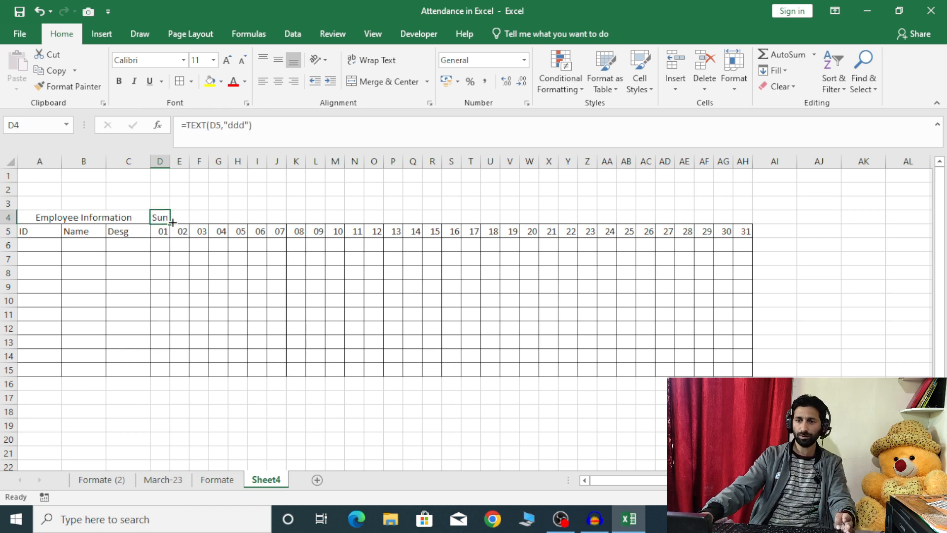
pyautogui.moveTo(172, 223); pyautogui.dragTo(748, 241)
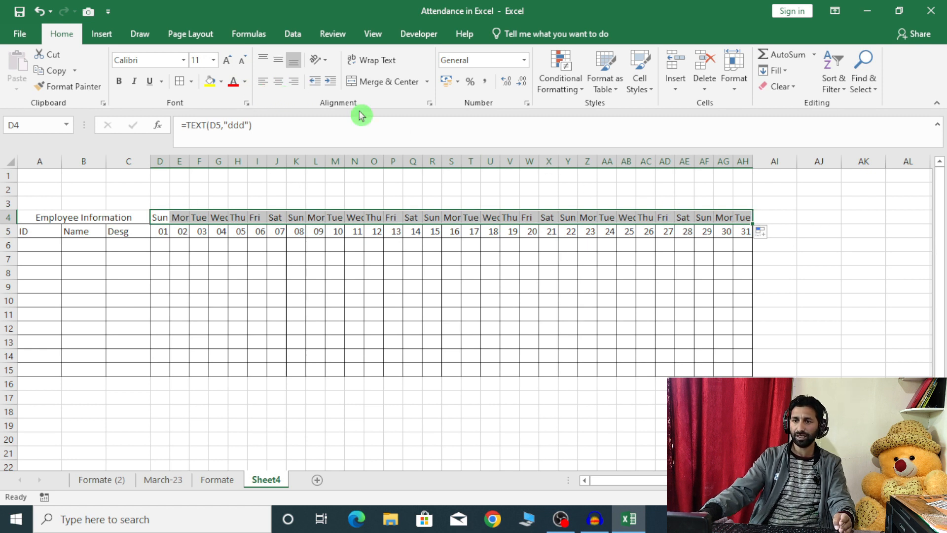
pyautogui.click(323, 64)
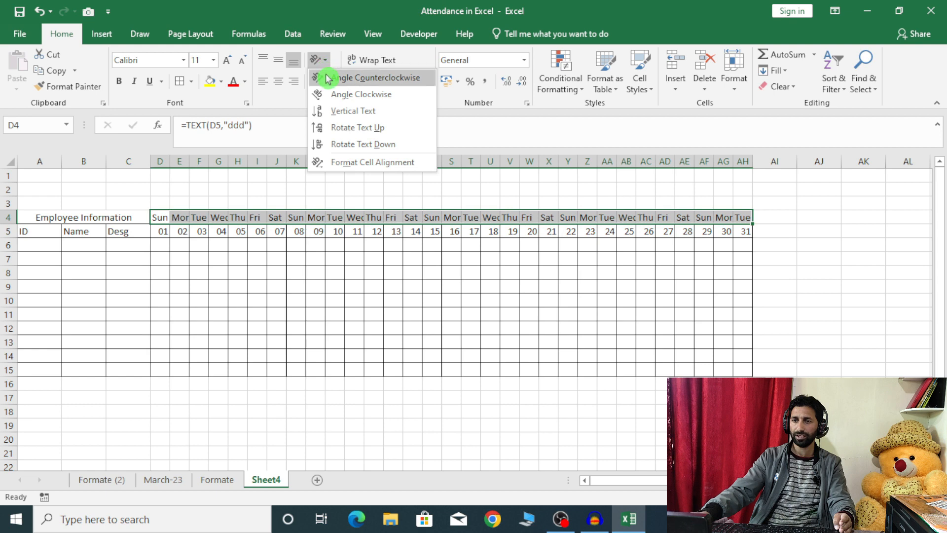
pyautogui.click(334, 131)
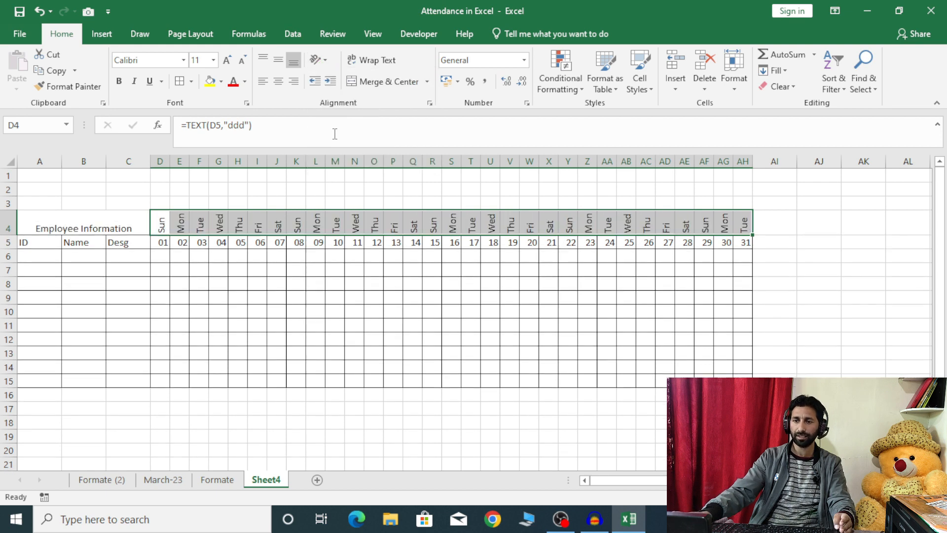
pyautogui.click(191, 310)
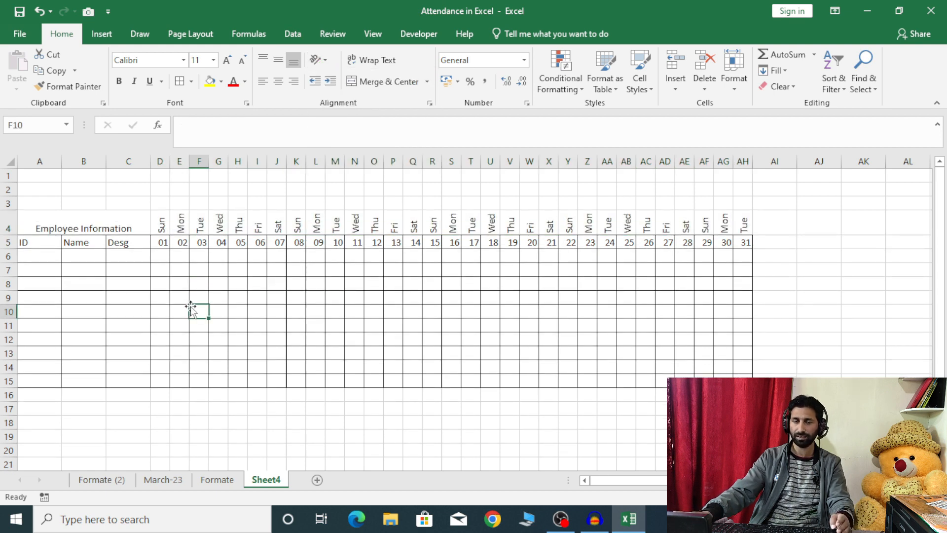
# Shade the header row A4:AH4 with a medium gray fill.
pyautogui.moveTo(69, 227); pyautogui.dragTo(745, 224)
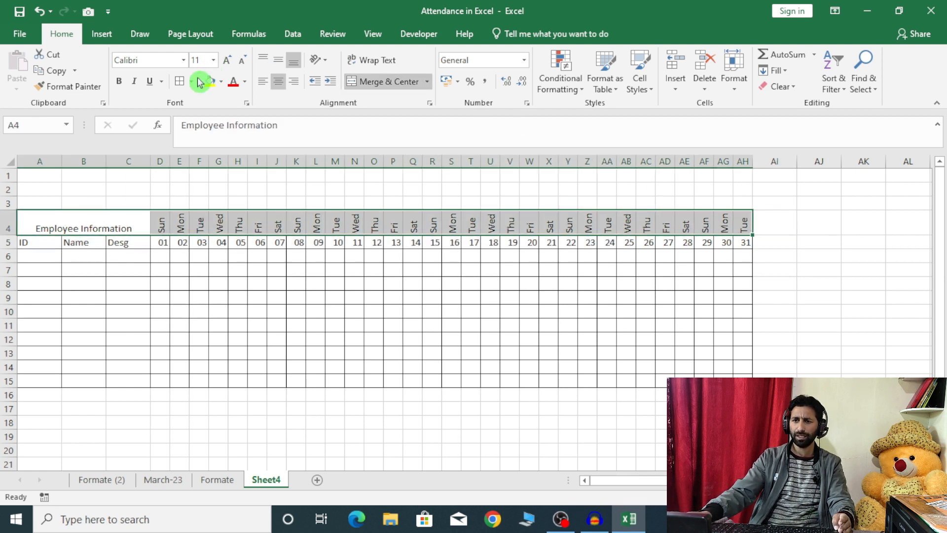
pyautogui.click(220, 84)
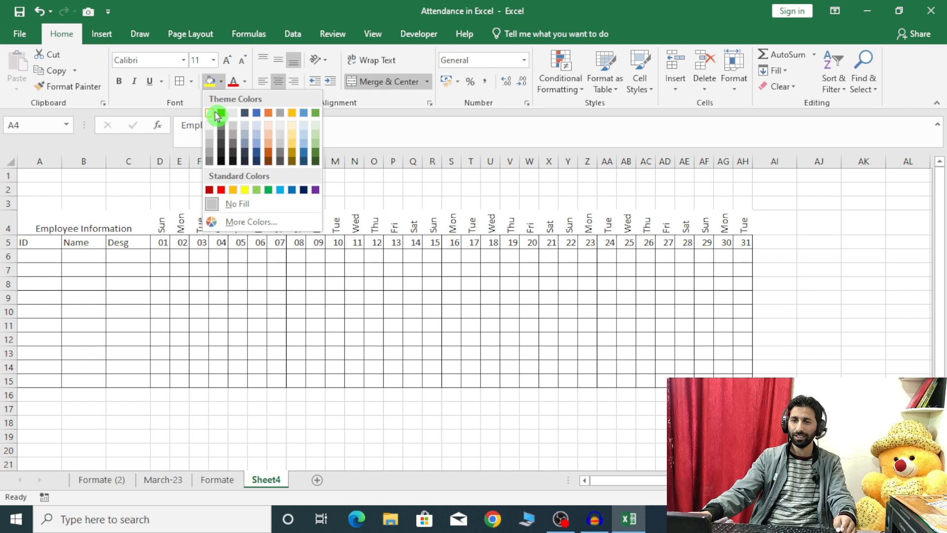
pyautogui.click(213, 144)
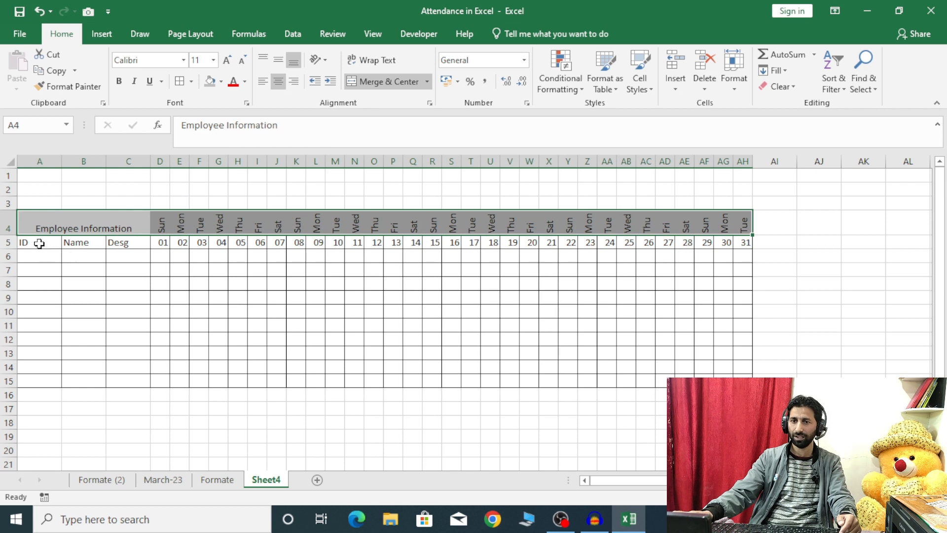
# Shade the column label and date row A5:AH5 with a light gray fill.
pyautogui.moveTo(39, 243); pyautogui.dragTo(743, 246)
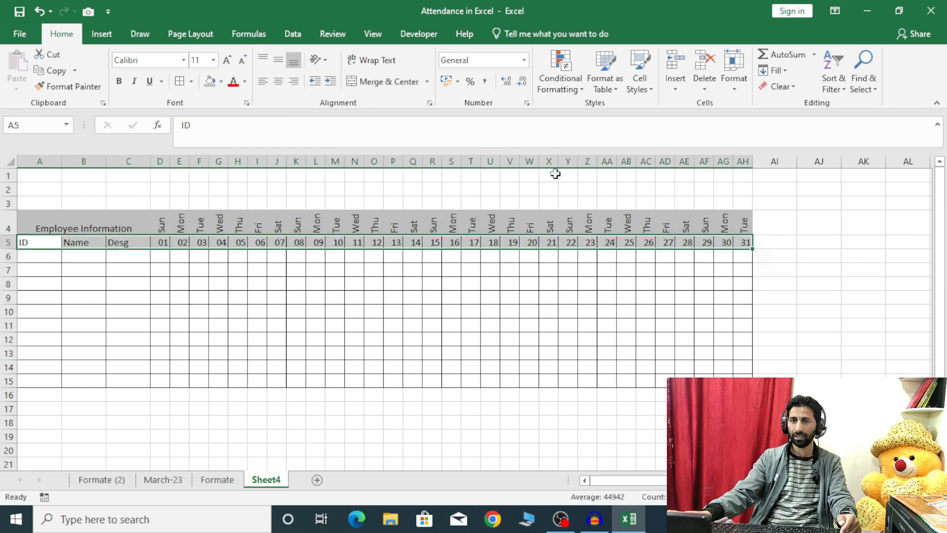
pyautogui.click(221, 81)
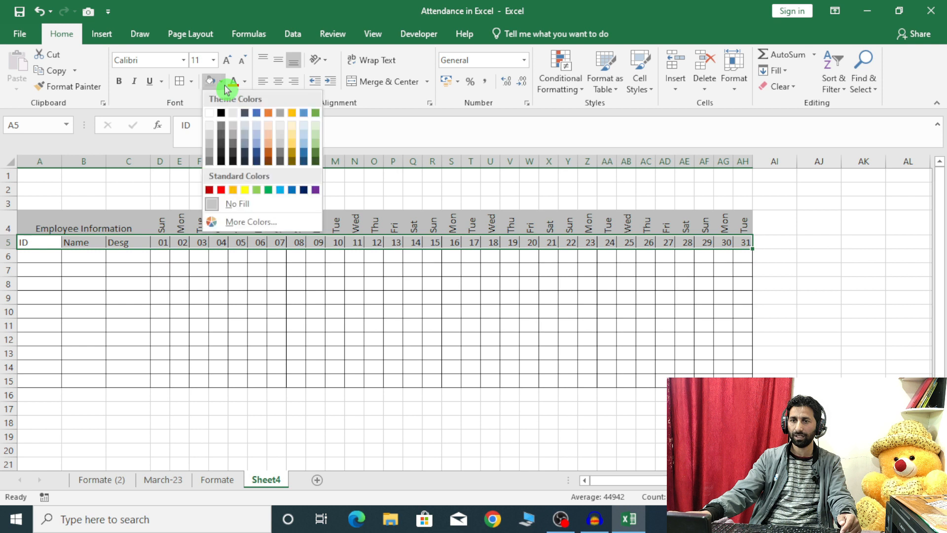
pyautogui.click(212, 132)
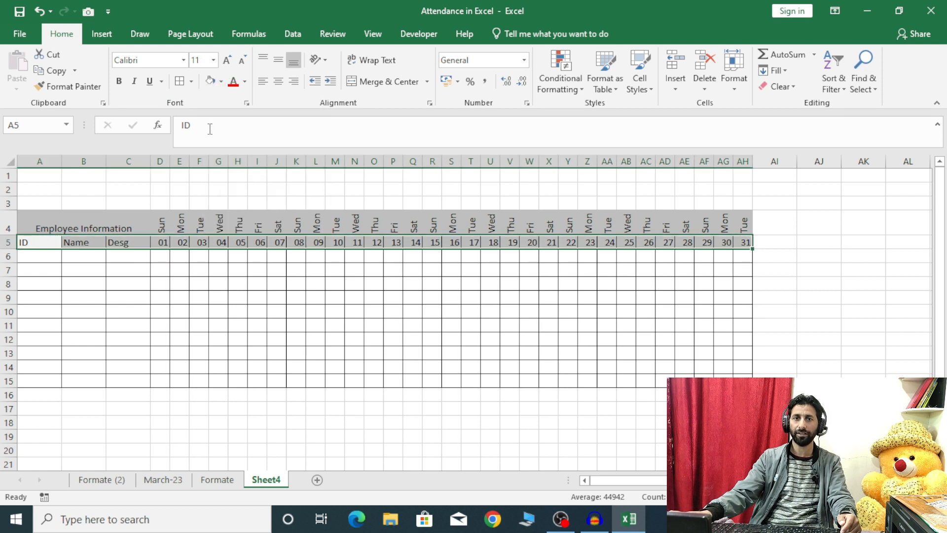
# Apply All Borders to the header row A4:AH4.
pyautogui.click(52, 225)
pyautogui.moveTo(134, 238); pyautogui.dragTo(737, 219)
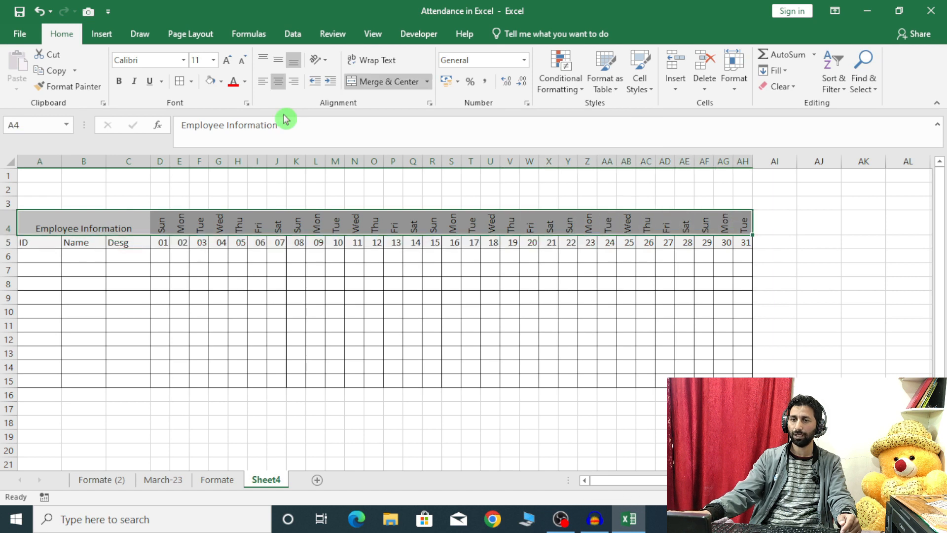
pyautogui.click(182, 83)
pyautogui.click(123, 270)
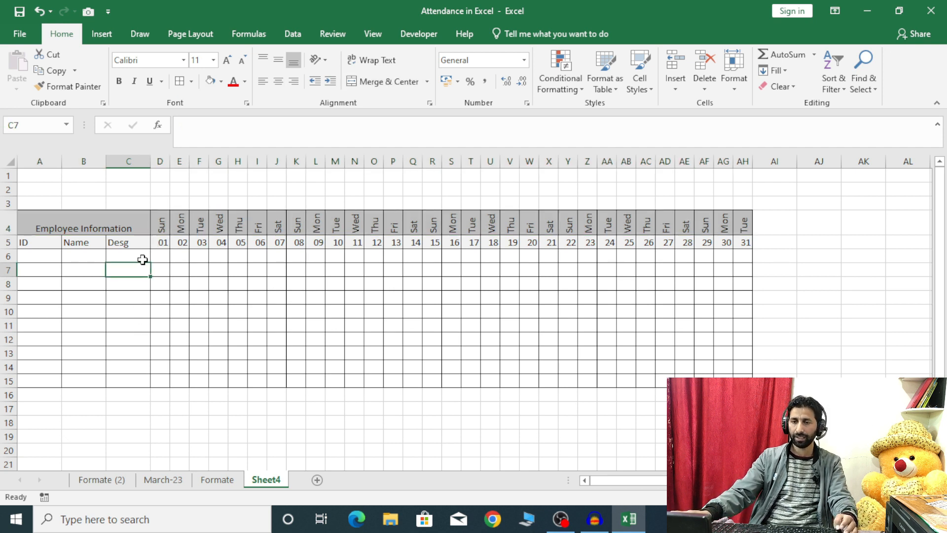
# Enter the first four-digit employee ID in A6 and fill the IDs down to A15 with Fill Series.
pyautogui.click(22, 257)
pyautogui.write('1001')
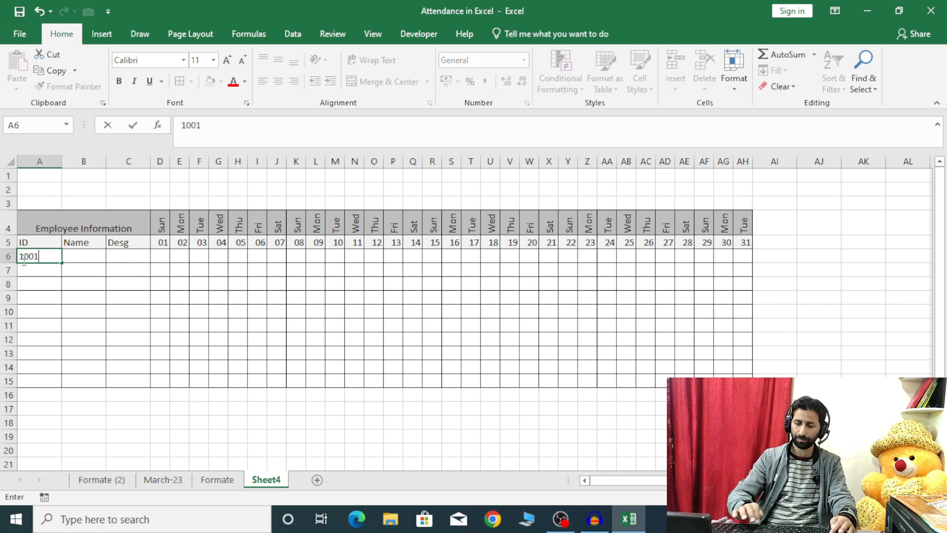
pyautogui.press('Return')
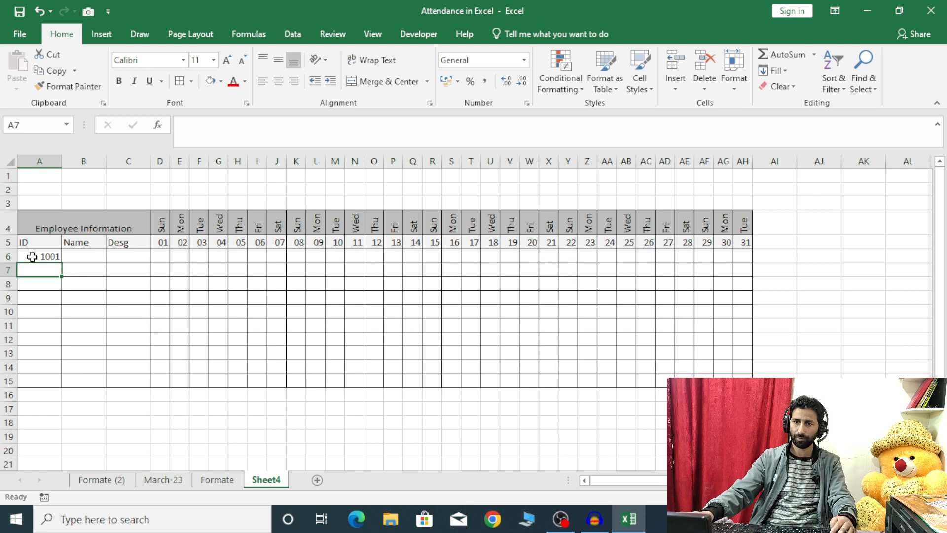
pyautogui.click(47, 255)
pyautogui.moveTo(61, 262); pyautogui.dragTo(61, 386)
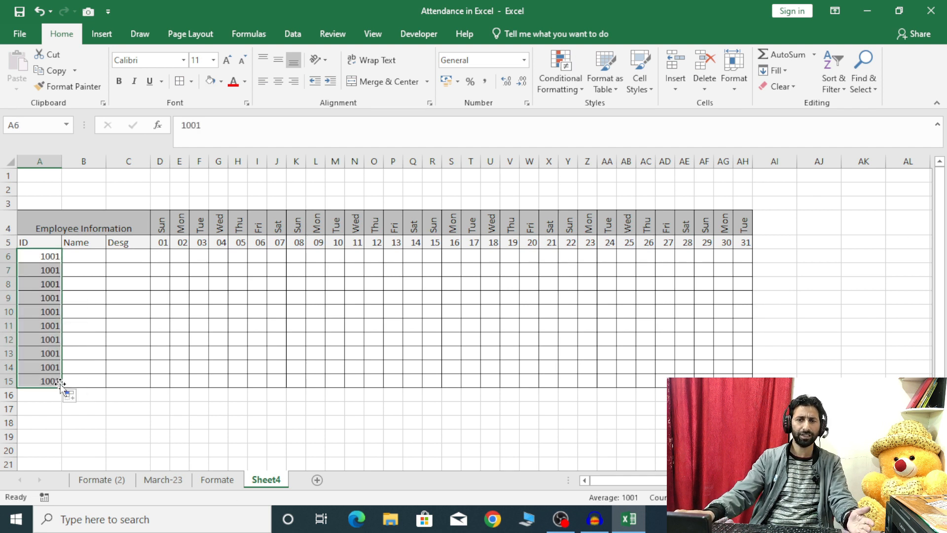
pyautogui.click(75, 402)
pyautogui.click(89, 430)
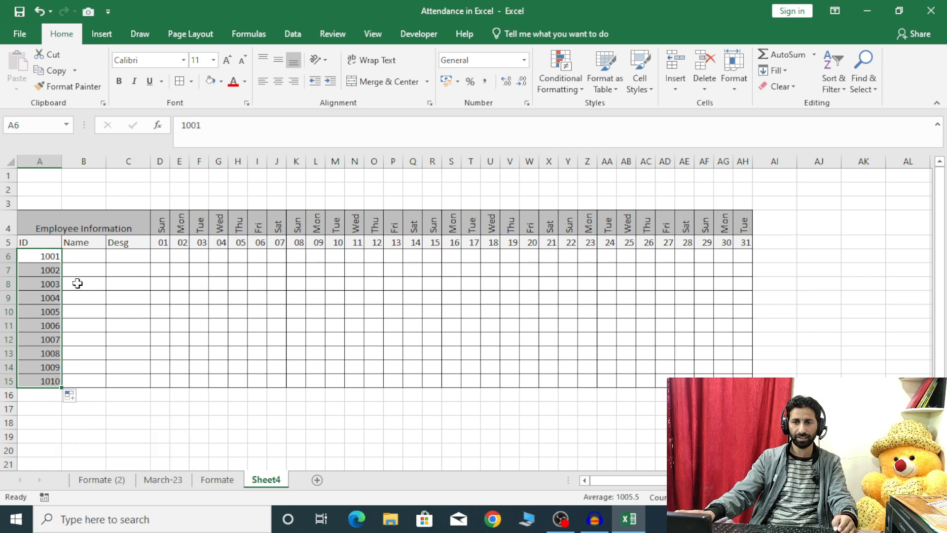
# Copy the employee names and designations B6:C14 from the Formate sheet and paste them at B6 on Sheet4.
pyautogui.click(217, 480)
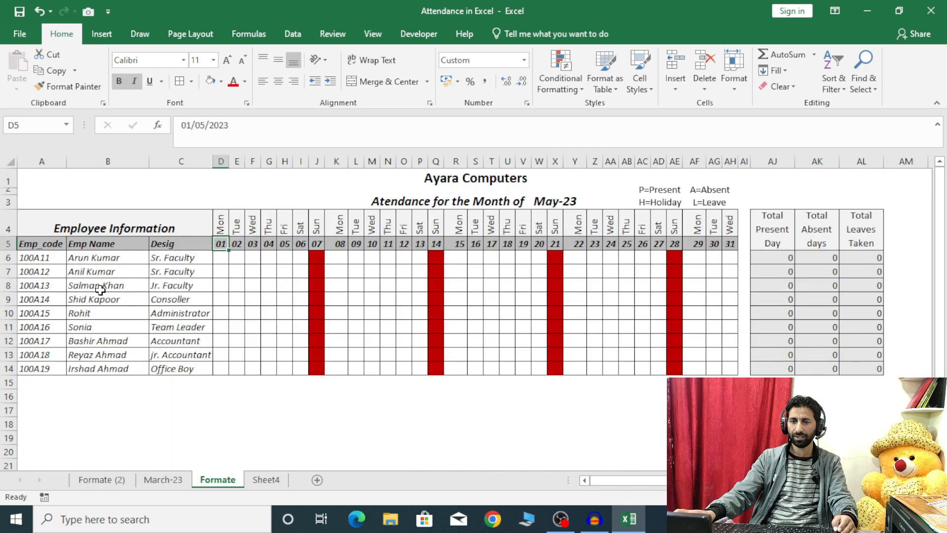
pyautogui.moveTo(100, 257); pyautogui.dragTo(170, 366)
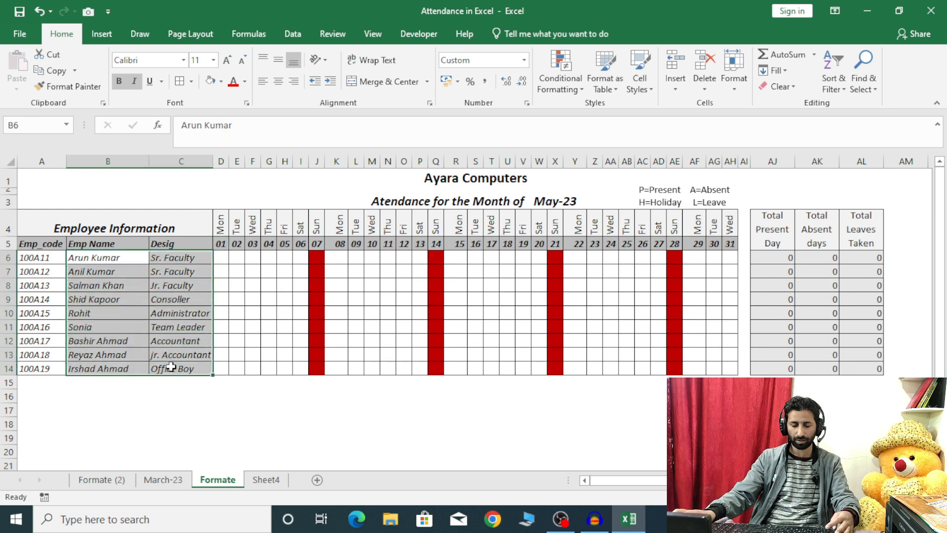
pyautogui.hotkey('ctrl', 'c')
pyautogui.click(265, 480)
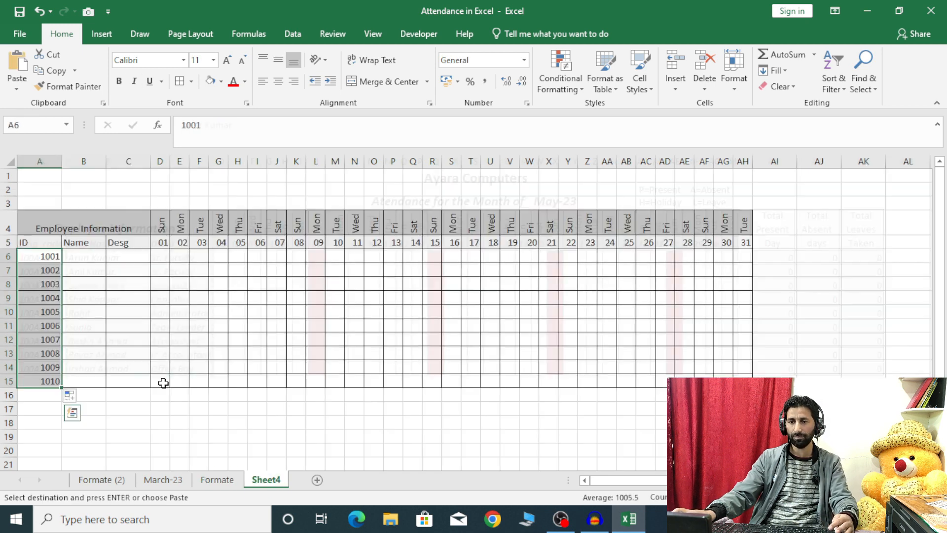
pyautogui.click(95, 256)
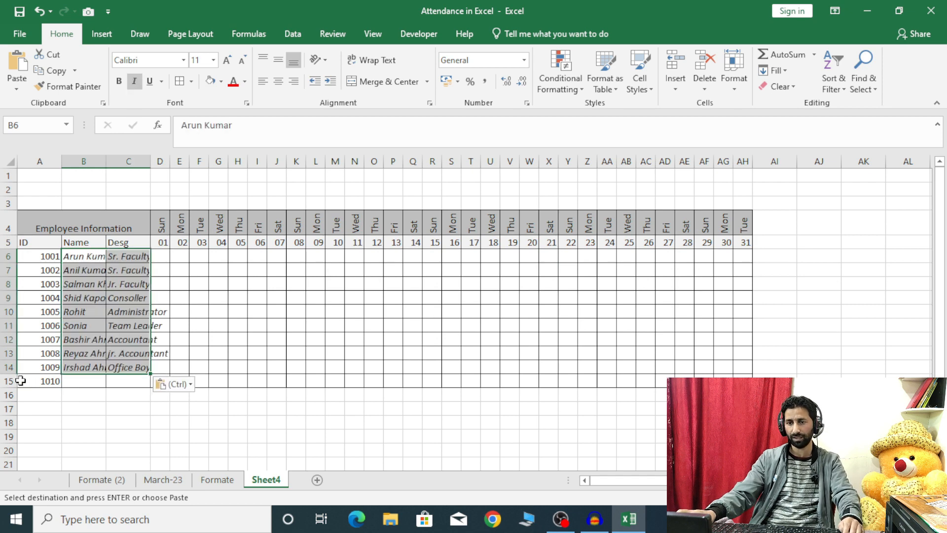
# Delete the entire row 15, which has an ID but no employee name.
pyautogui.click(5, 381)
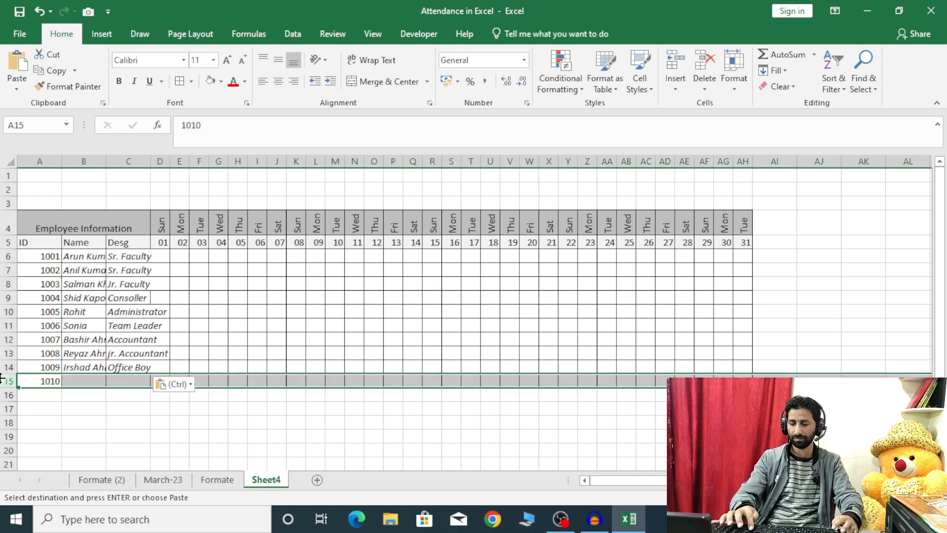
pyautogui.press('ctrl')
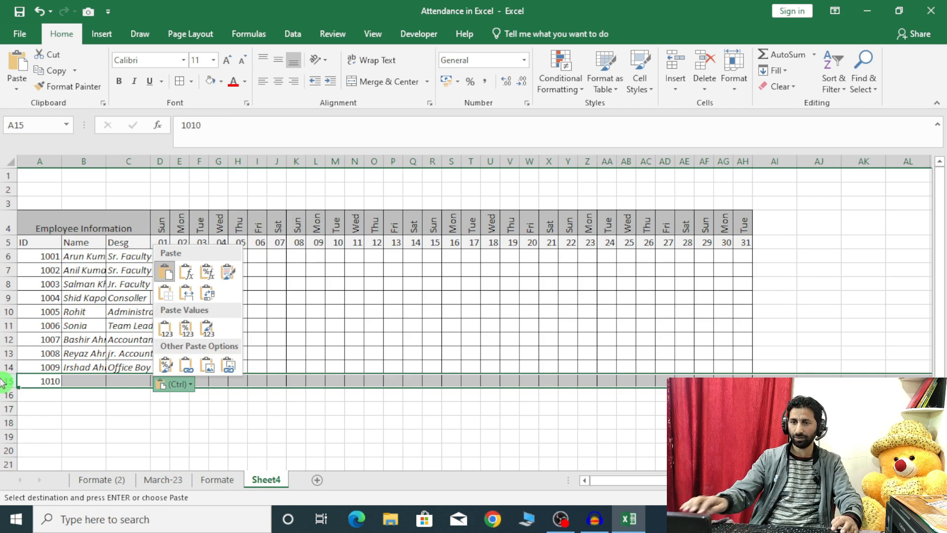
pyautogui.press('Escape')
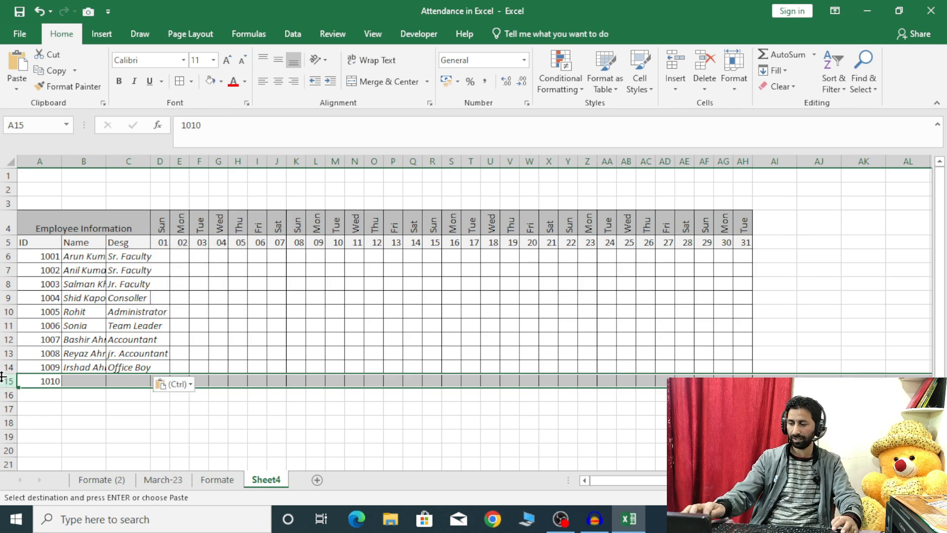
pyautogui.press('Delete')
pyautogui.click(64, 422)
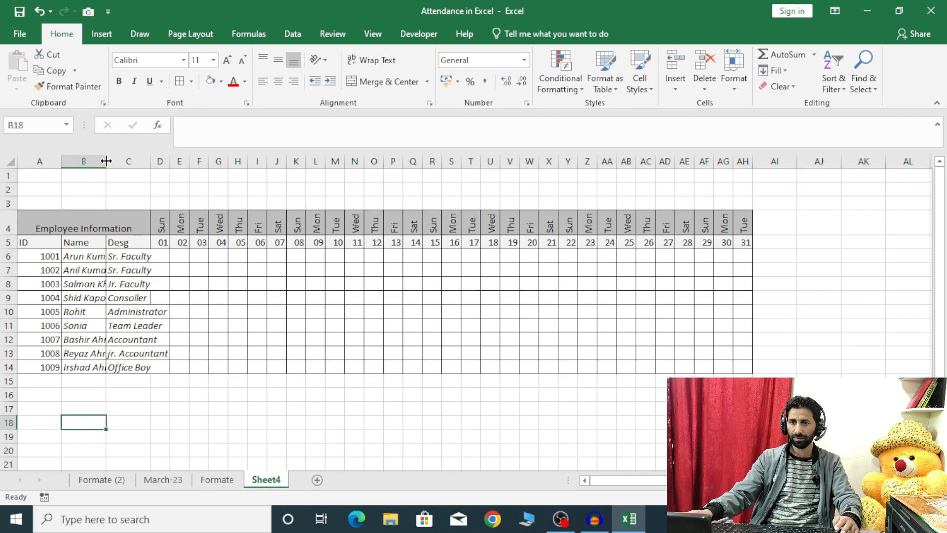
# Widen columns B and C for the employee details, and merge and center D3:U3 above the weekday row.
pyautogui.moveTo(106, 162); pyautogui.dragTo(181, 164)
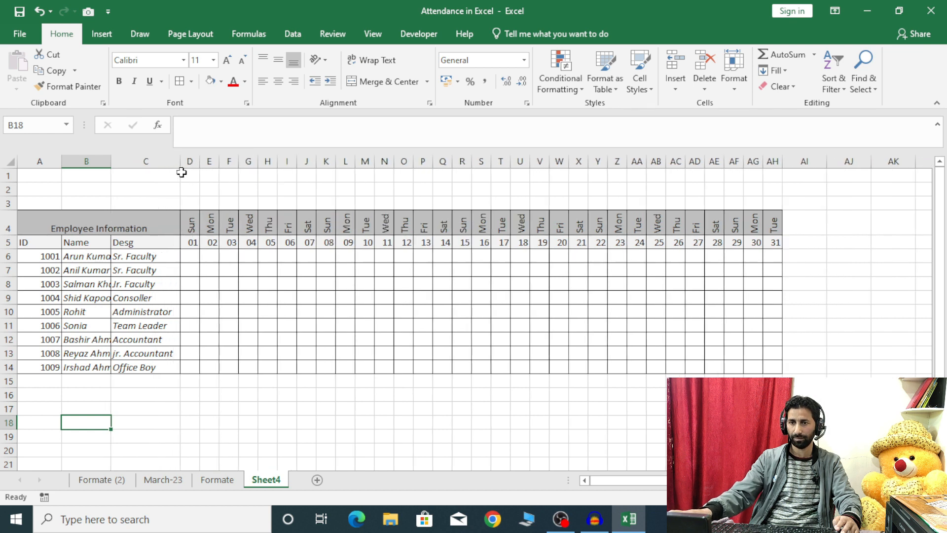
pyautogui.moveTo(187, 205); pyautogui.dragTo(520, 209)
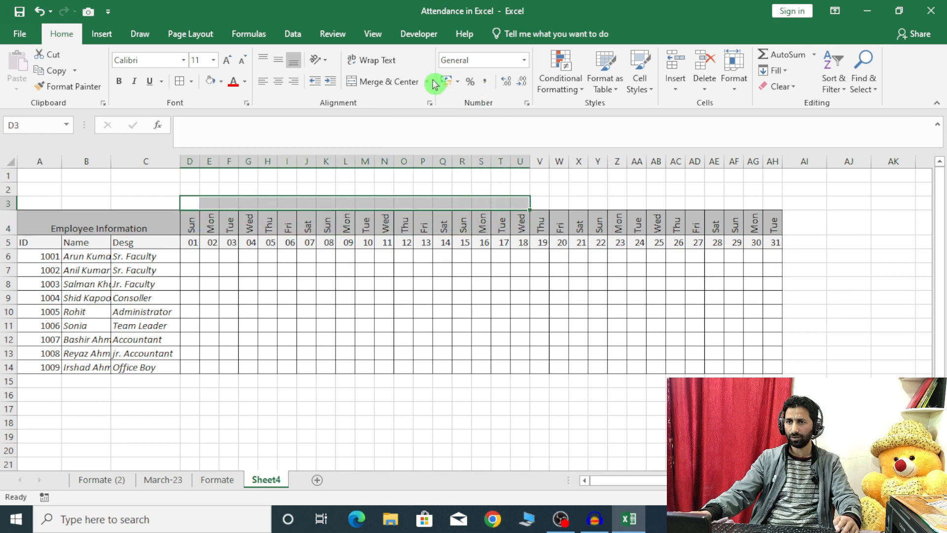
pyautogui.click(396, 82)
# Enter the title "Attandence for the month of" in the merged cell D3 and right-align it.
pyautogui.write('Atte')
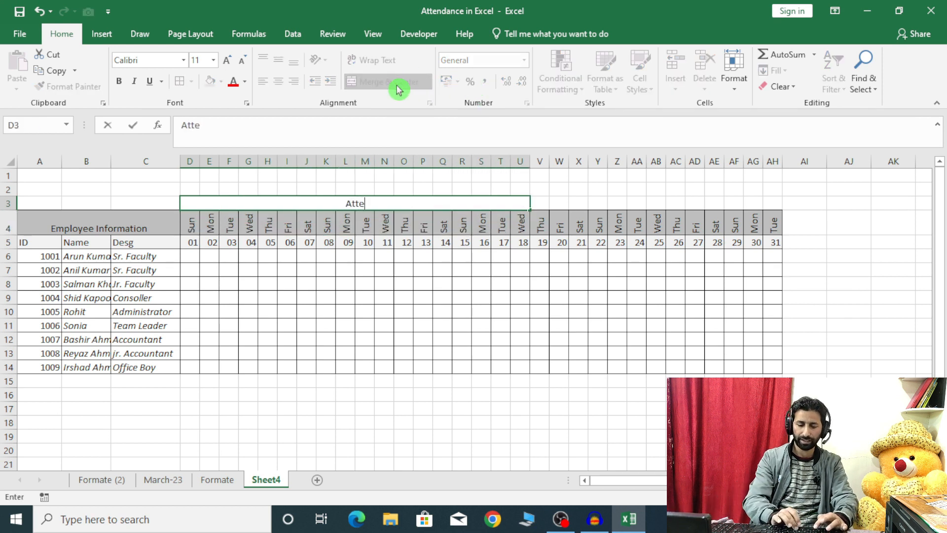
pyautogui.write('ndance')
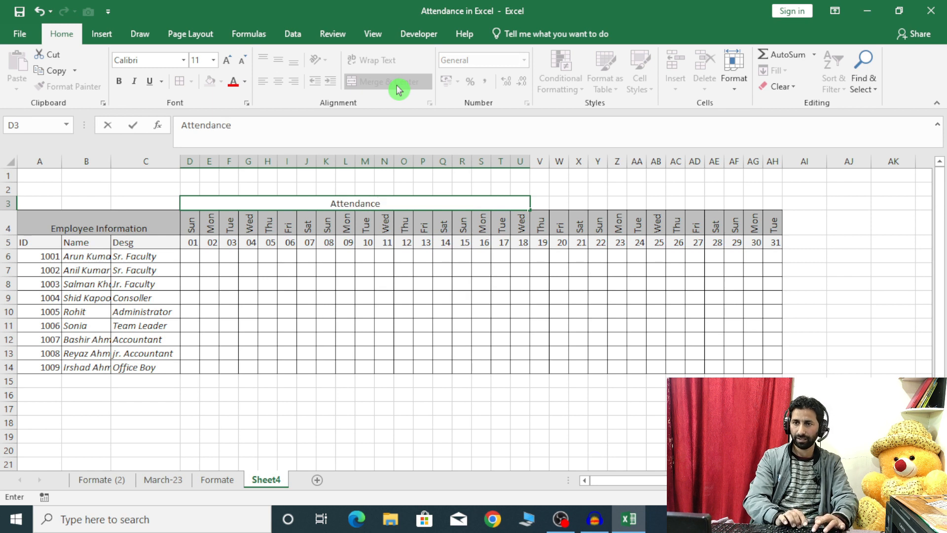
pyautogui.press('BackSpace')
pyautogui.press('BackSpace')
pyautogui.press('BackSpace')
pyautogui.press('BackSpace')
pyautogui.press('BackSpace')
pyautogui.press('BackSpace')
pyautogui.press('BackSpace')
pyautogui.press('BackSpace')
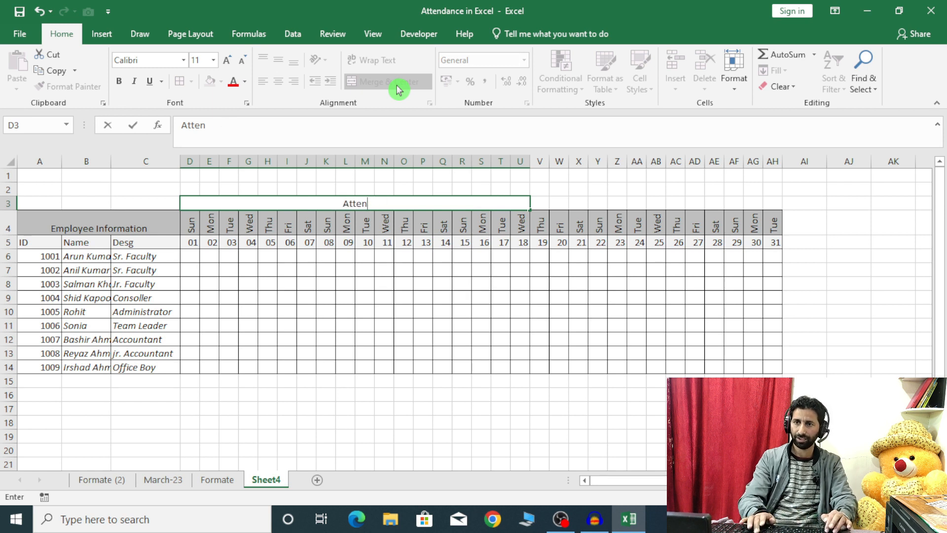
pyautogui.write('ande')
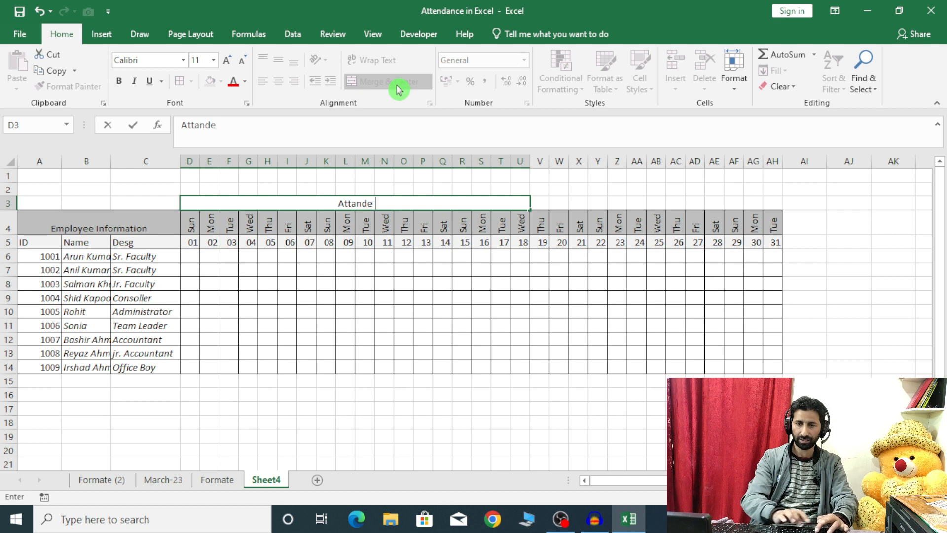
pyautogui.write('nce for')
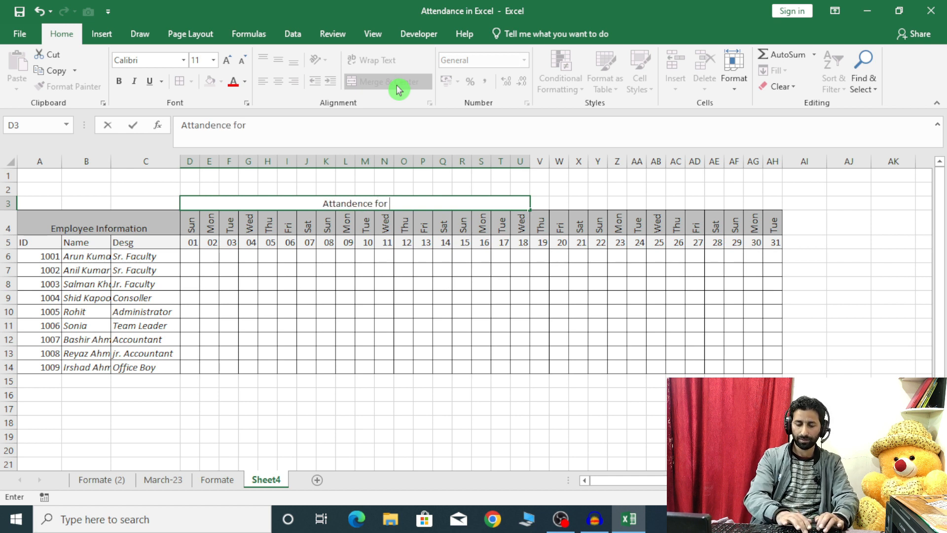
pyautogui.write(' the moth')
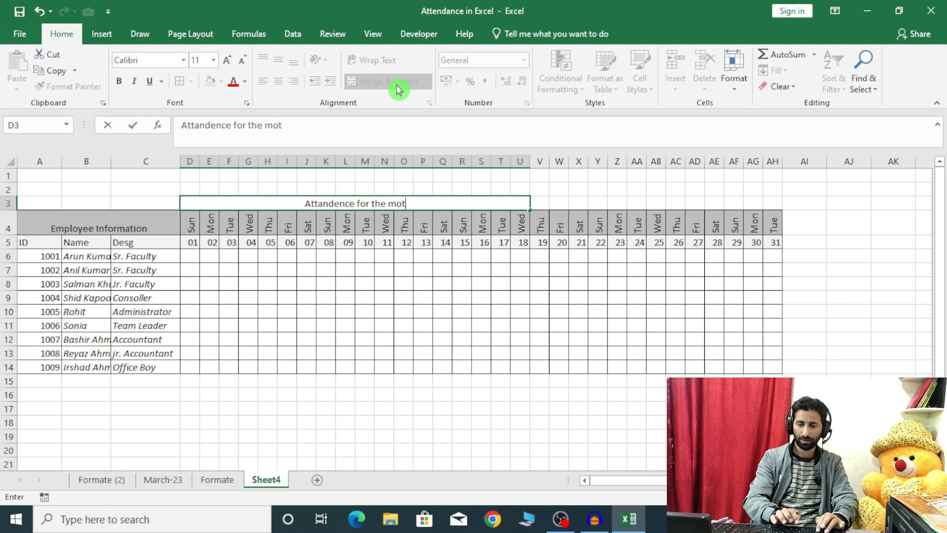
pyautogui.press('BackSpace')
pyautogui.press('BackSpace')
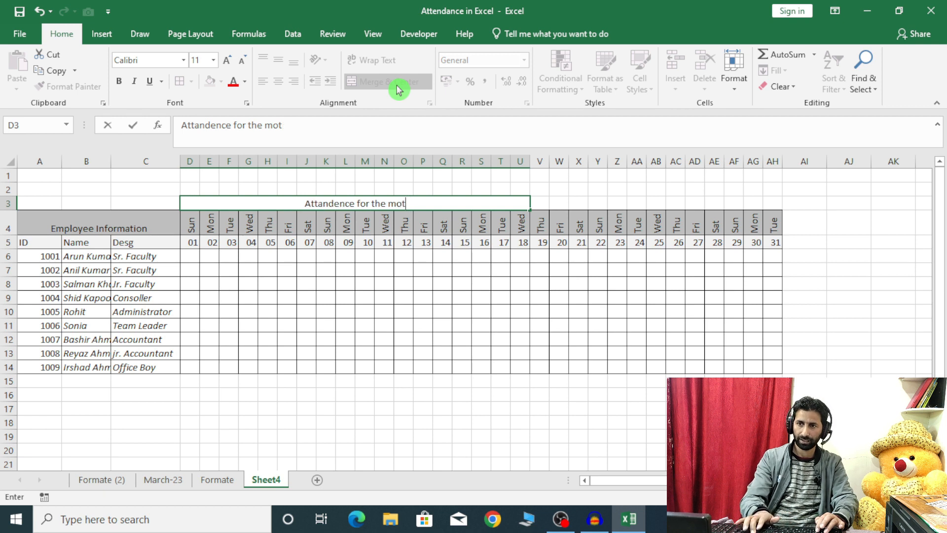
pyautogui.write('nth of')
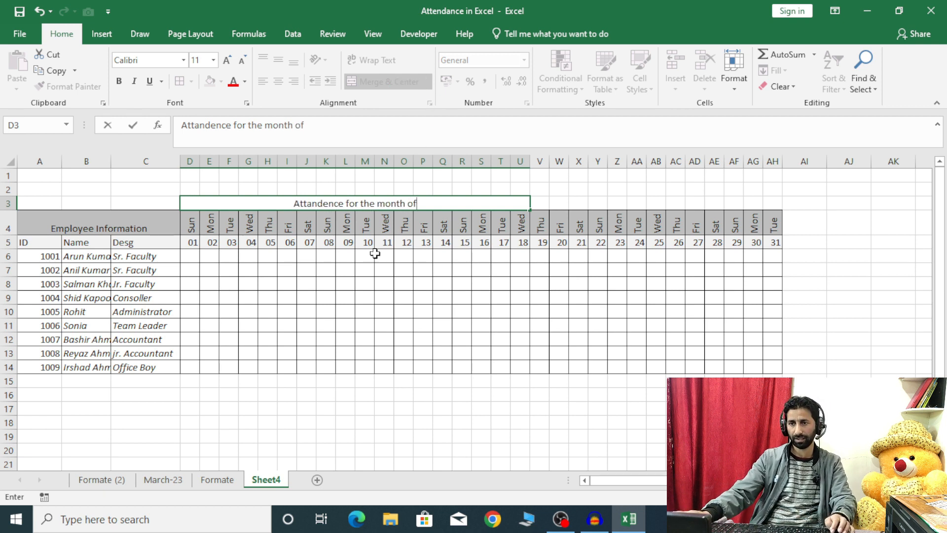
pyautogui.click(361, 295)
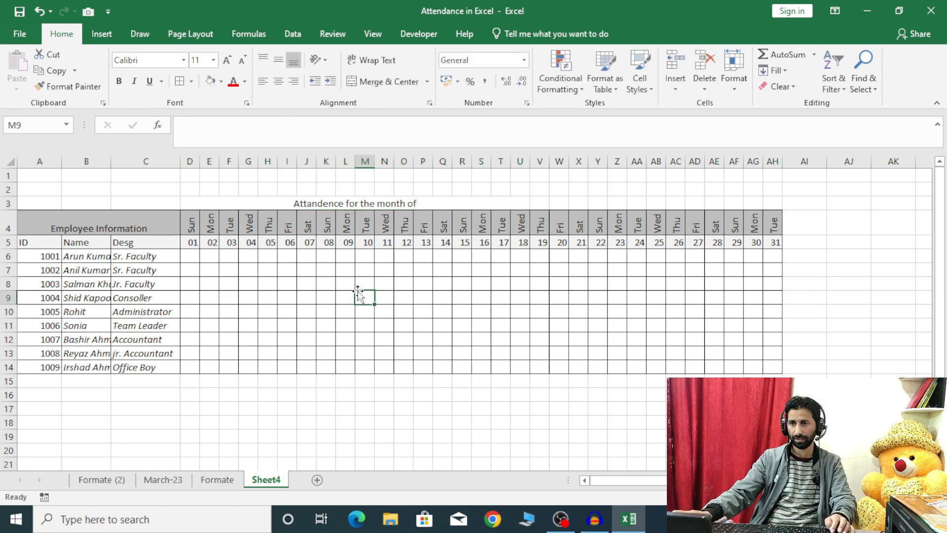
pyautogui.click(393, 201)
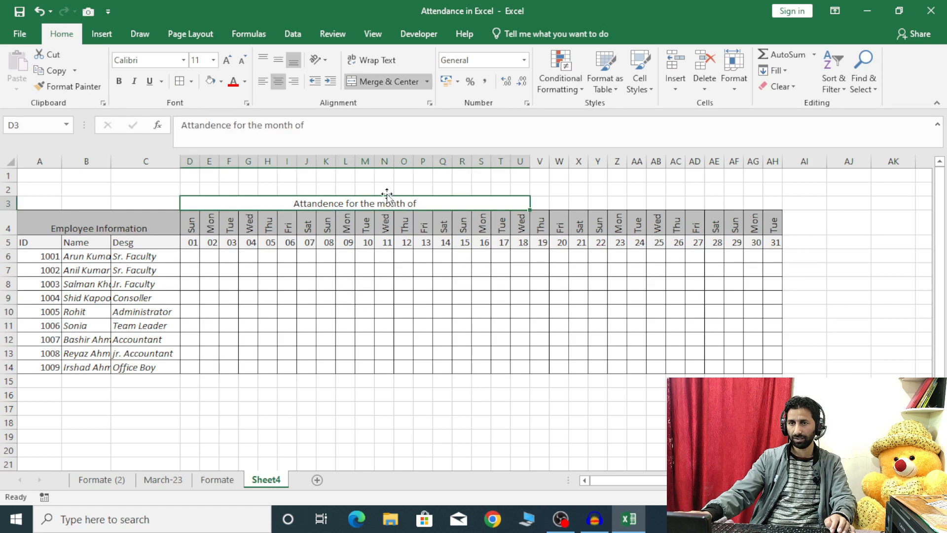
pyautogui.click(295, 82)
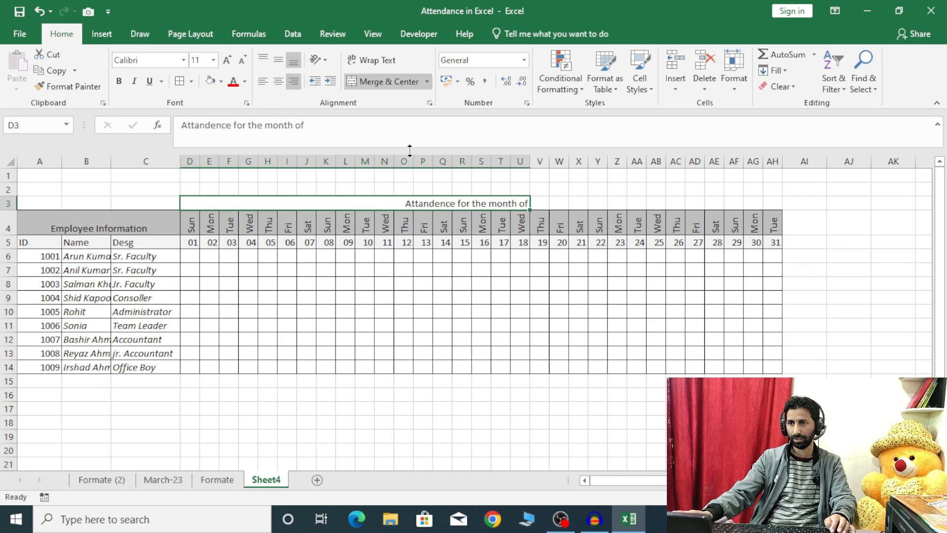
# Enter the formula =D5 in V3, beside the attendance title, to reference the first date of the month.
pyautogui.click(541, 202)
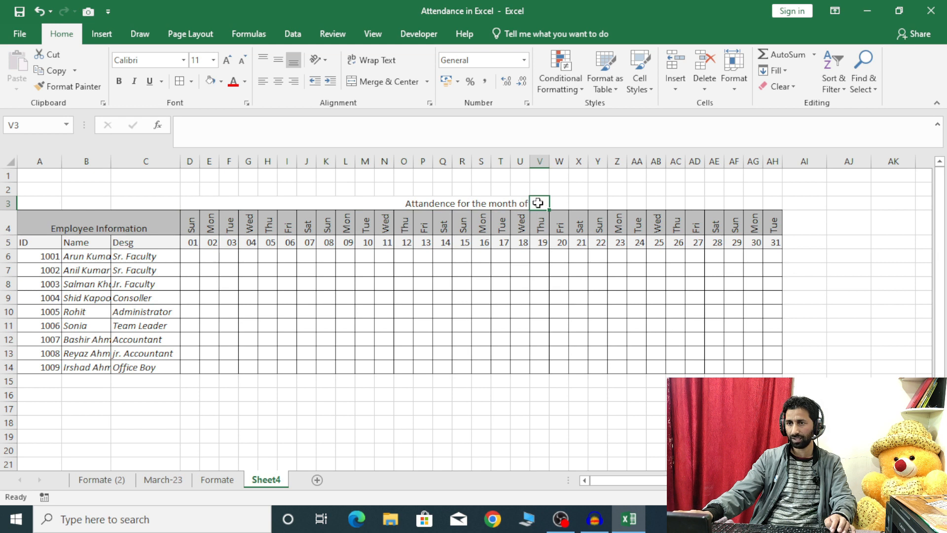
pyautogui.write('=')
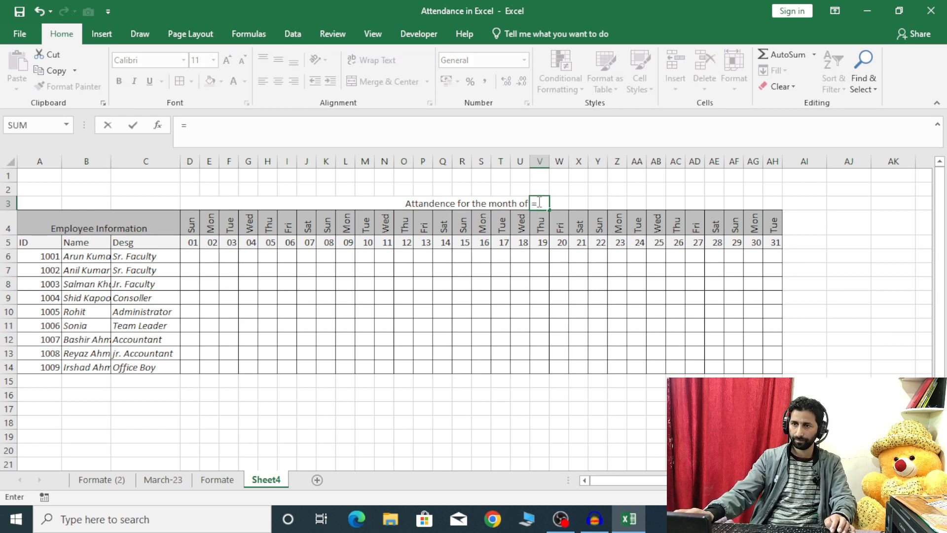
pyautogui.click(190, 236)
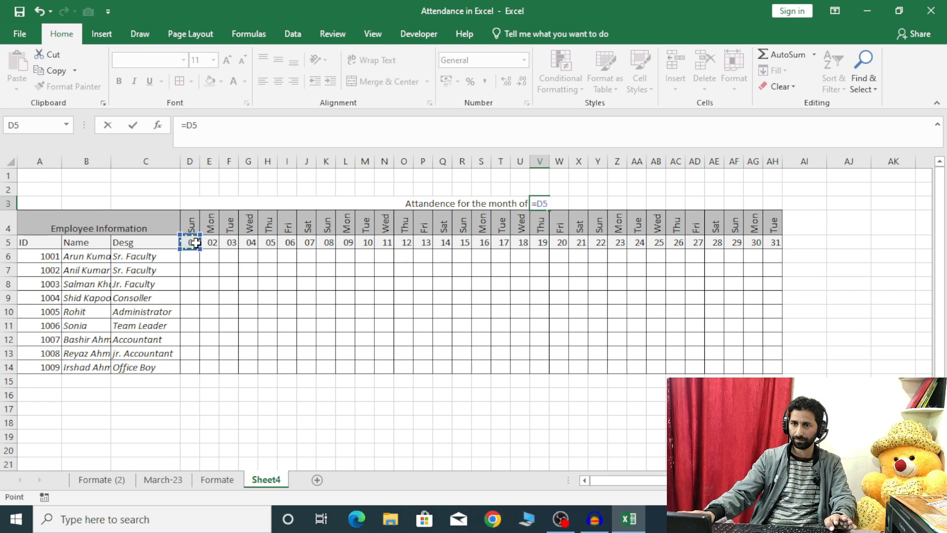
pyautogui.press('Return')
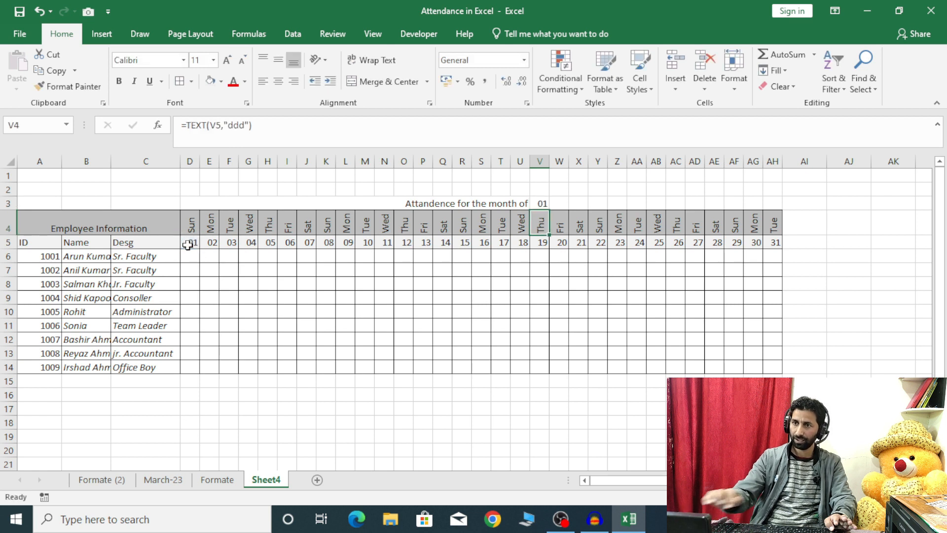
# Apply the custom number format mmm-yy to the date in V3.
pyautogui.click(542, 201)
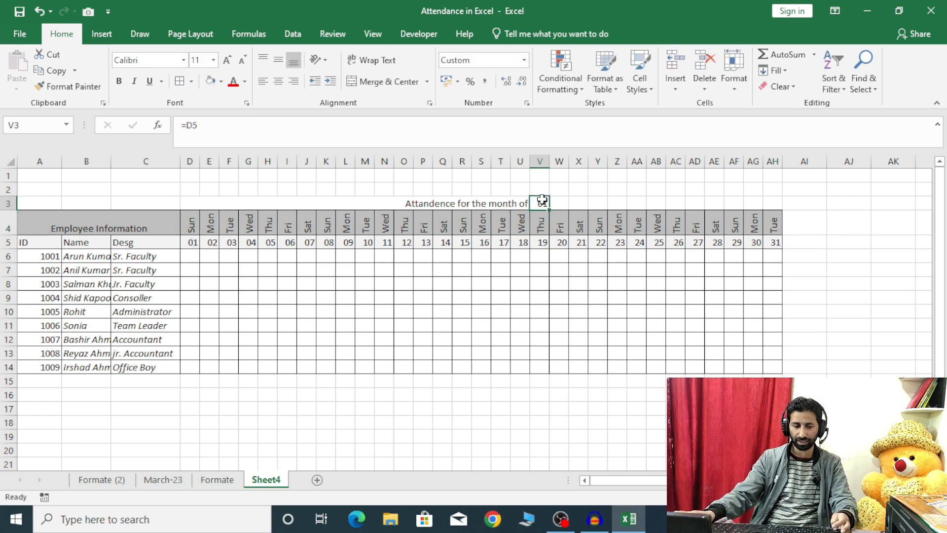
pyautogui.hotkey('ctrl', '1')
pyautogui.click(246, 217)
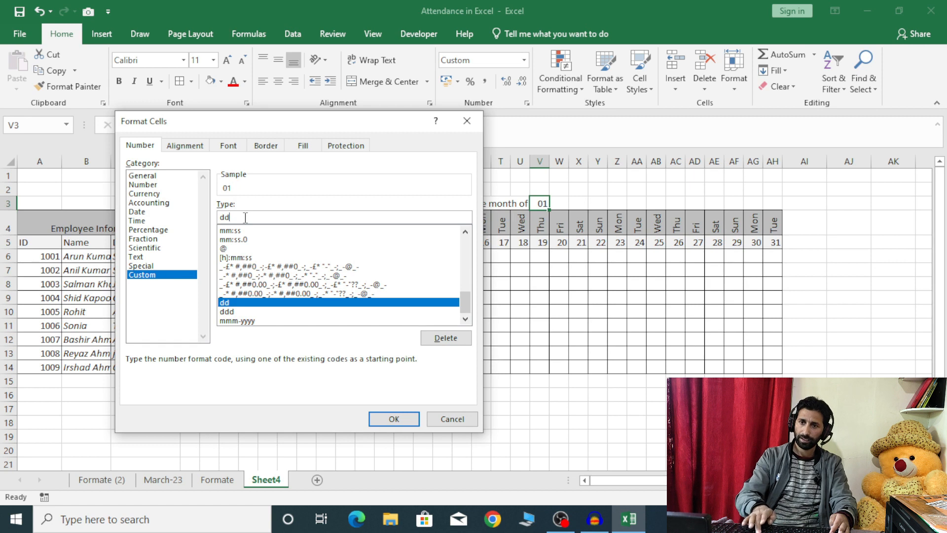
pyautogui.press('BackSpace')
pyautogui.press('BackSpace')
pyautogui.write('mm')
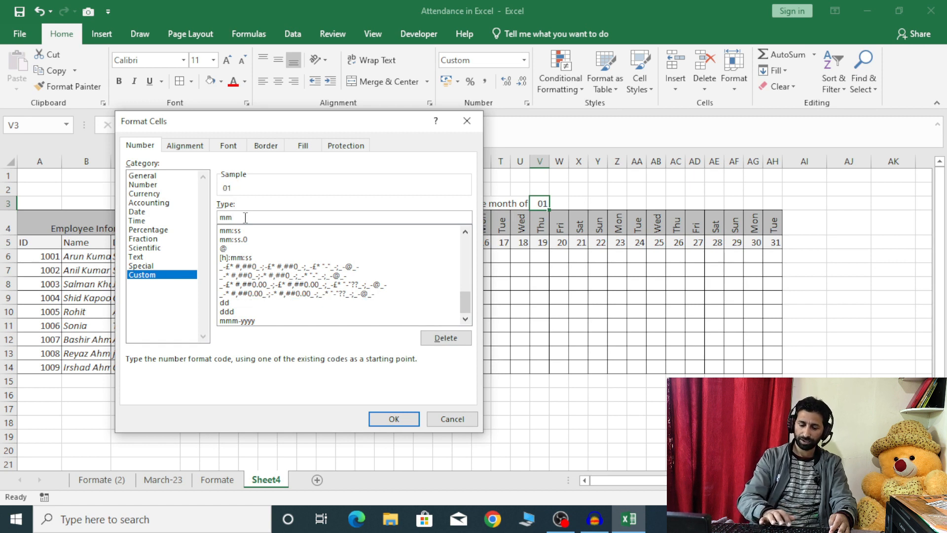
pyautogui.write('m-yy')
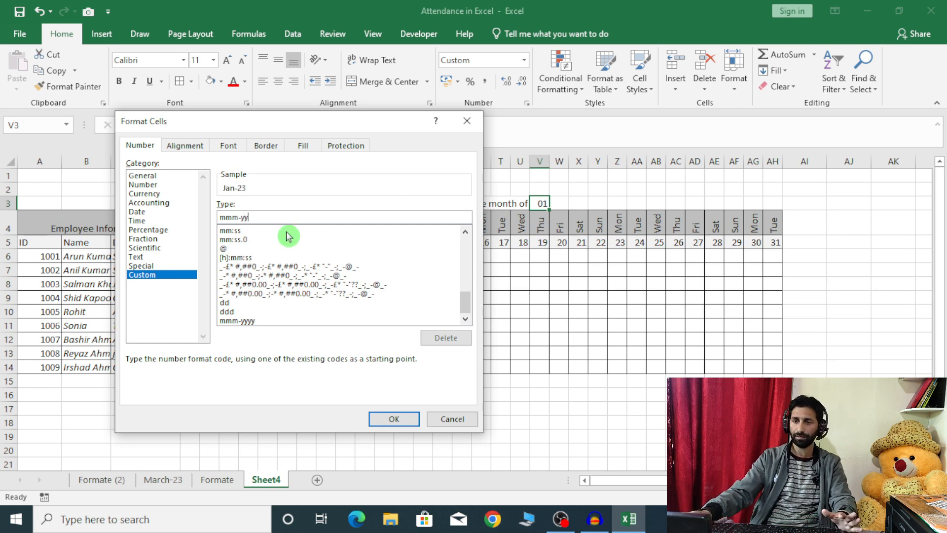
pyautogui.click(394, 421)
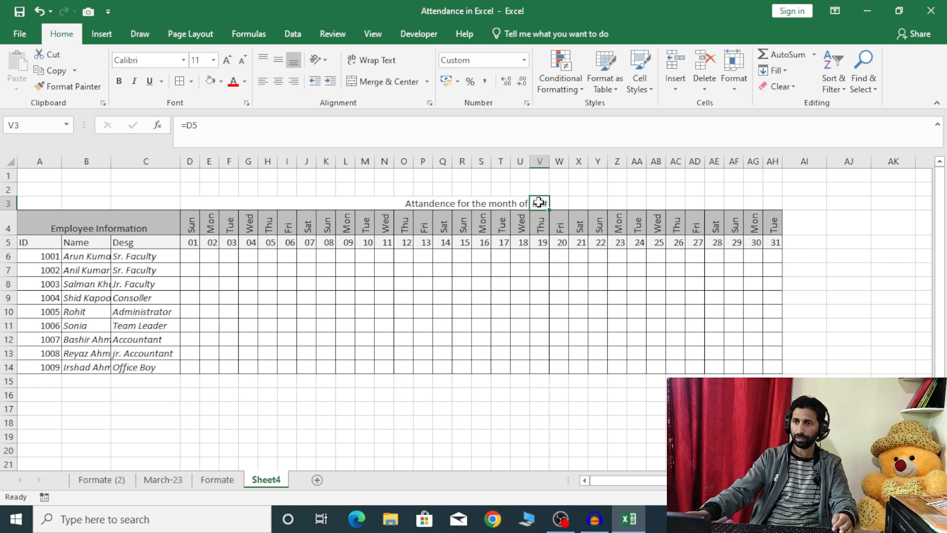
# Merge the month cell across V3:Y3 and left-align it beside the title.
pyautogui.moveTo(542, 203); pyautogui.dragTo(595, 201)
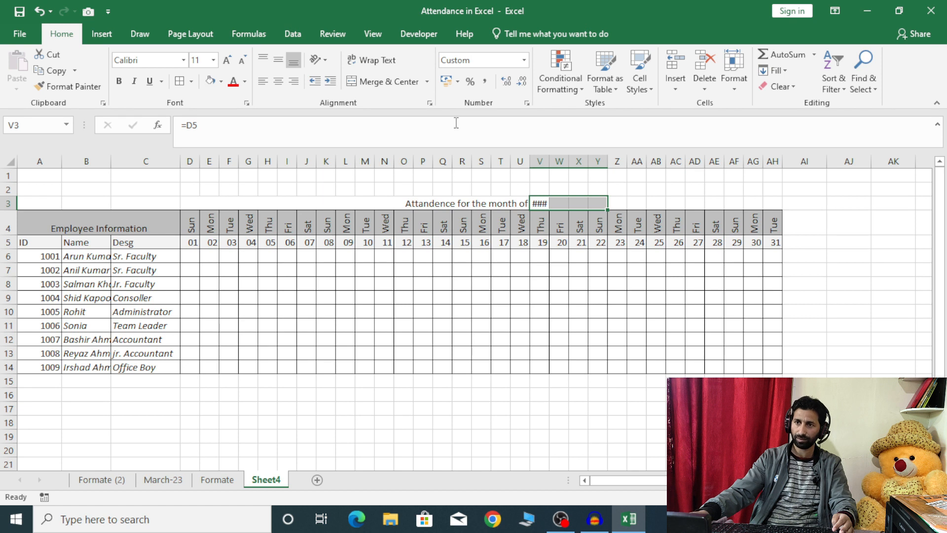
pyautogui.click(379, 83)
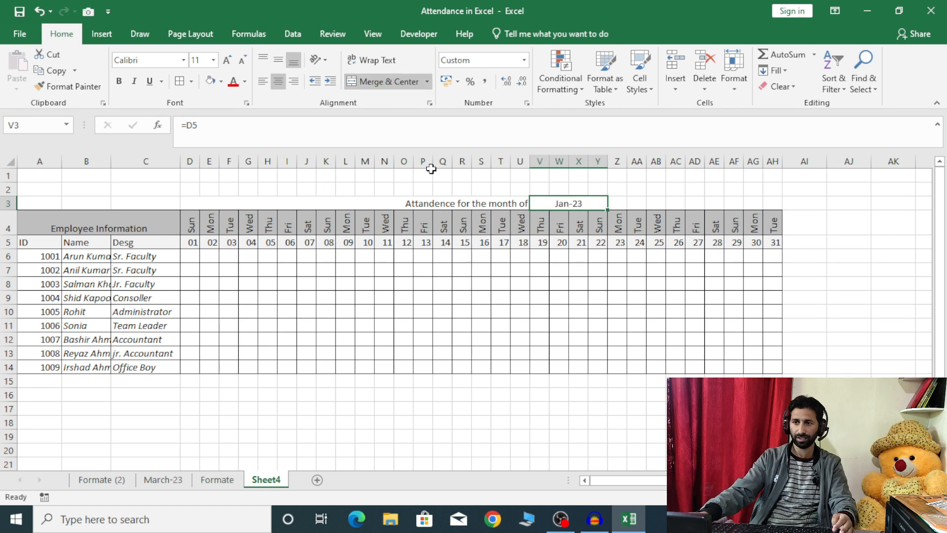
pyautogui.click(262, 82)
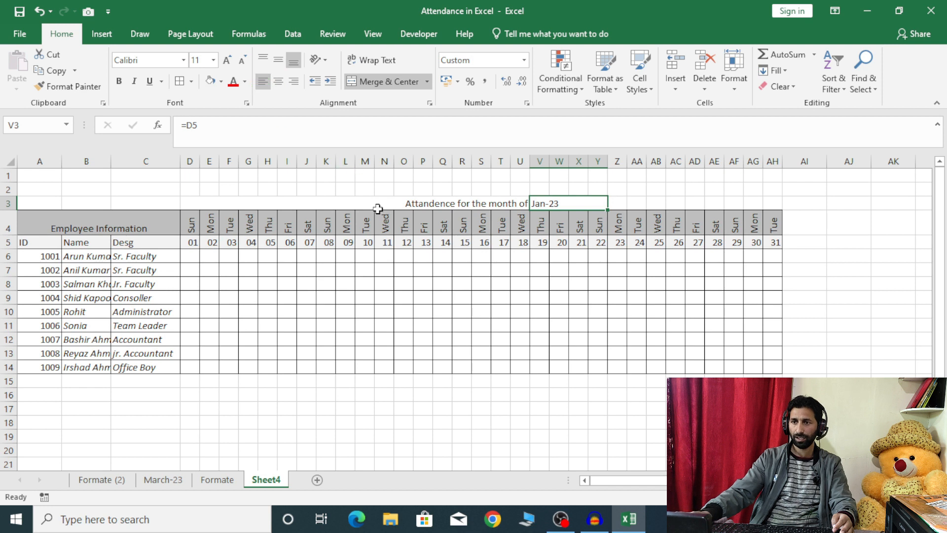
# Format the title and month in D3:Y3 as 14-point bold italic.
pyautogui.moveTo(382, 206); pyautogui.dragTo(538, 205)
pyautogui.moveTo(562, 210); pyautogui.dragTo(554, 203)
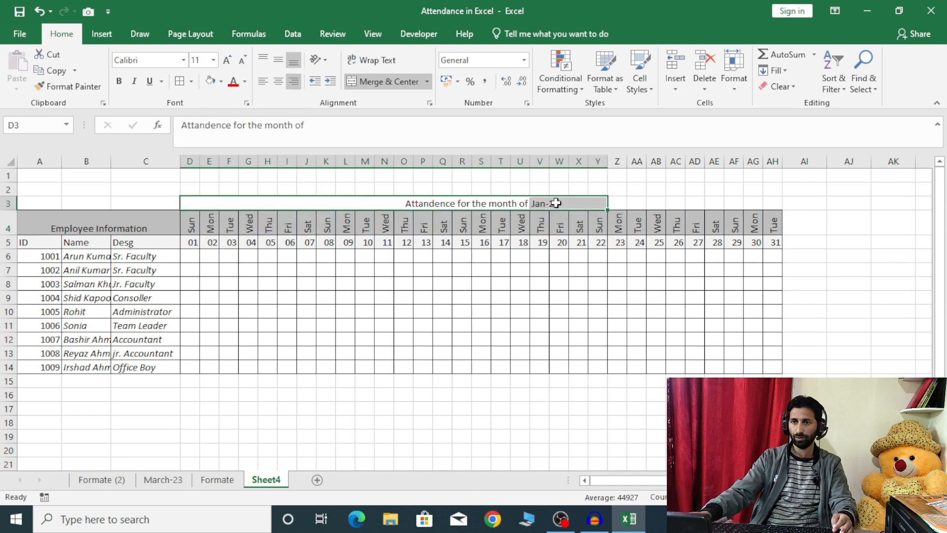
pyautogui.click(227, 62)
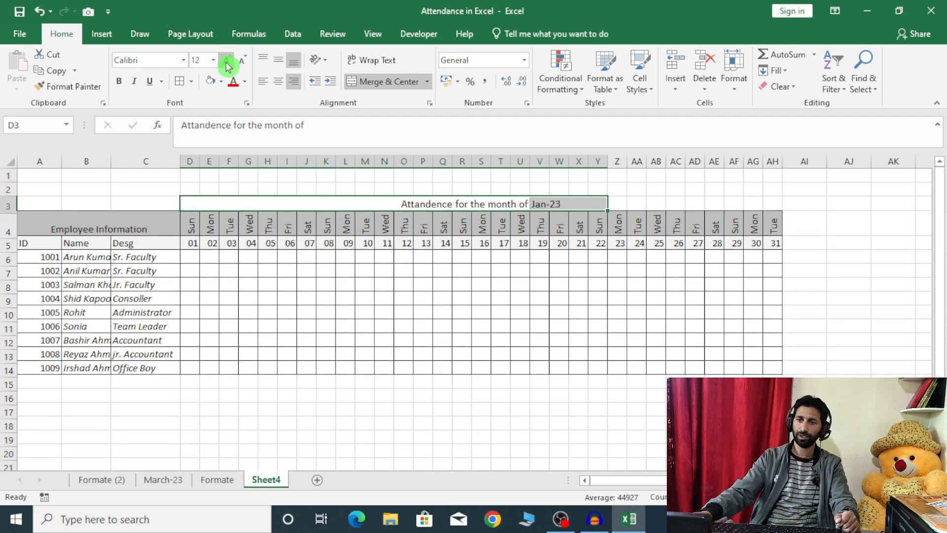
pyautogui.click(226, 61)
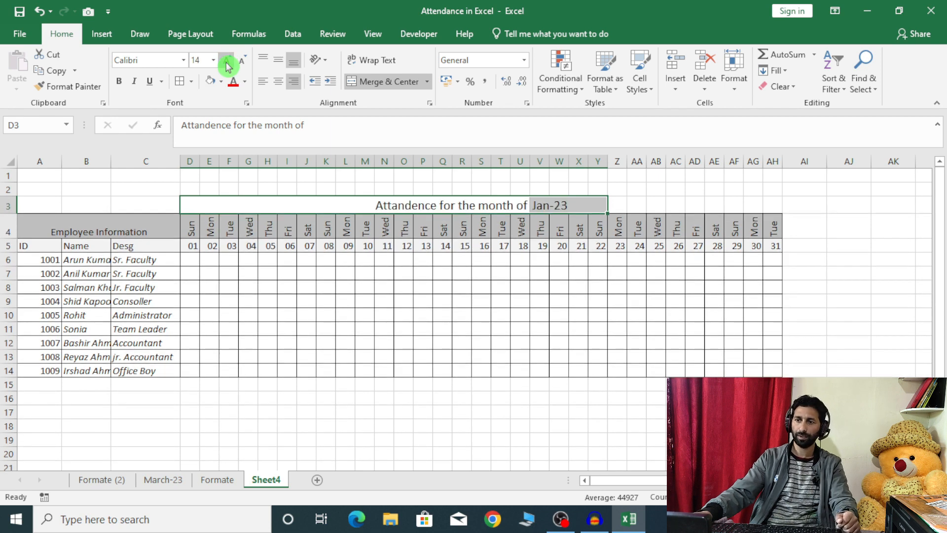
pyautogui.click(134, 81)
pyautogui.click(118, 81)
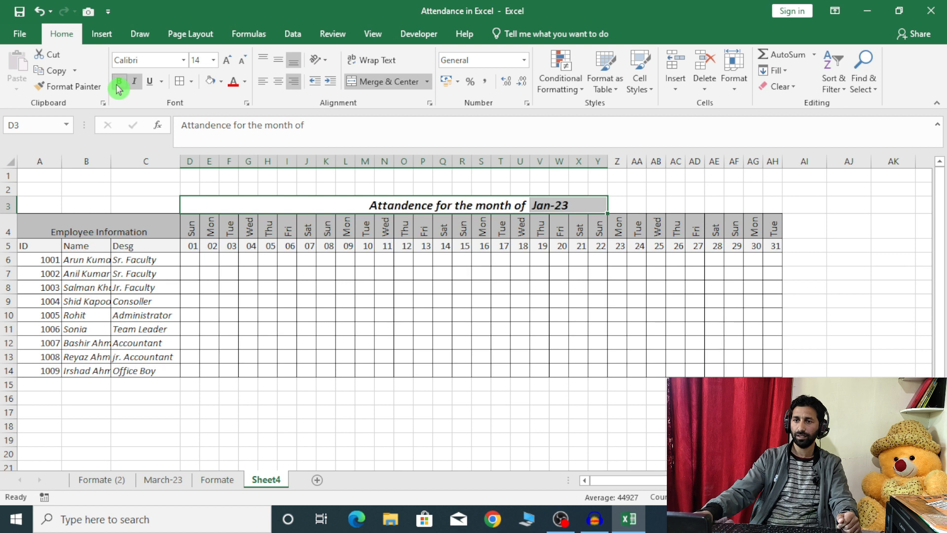
# Merge and center E2:AH2 above the attendance title and enter the company name "XYZ Compnay limited".
pyautogui.moveTo(222, 190); pyautogui.dragTo(774, 190)
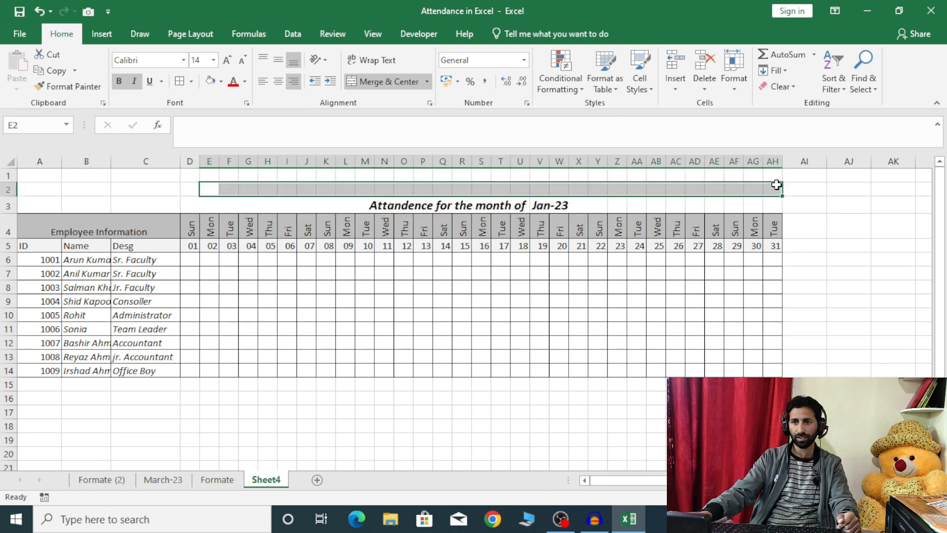
pyautogui.click(398, 83)
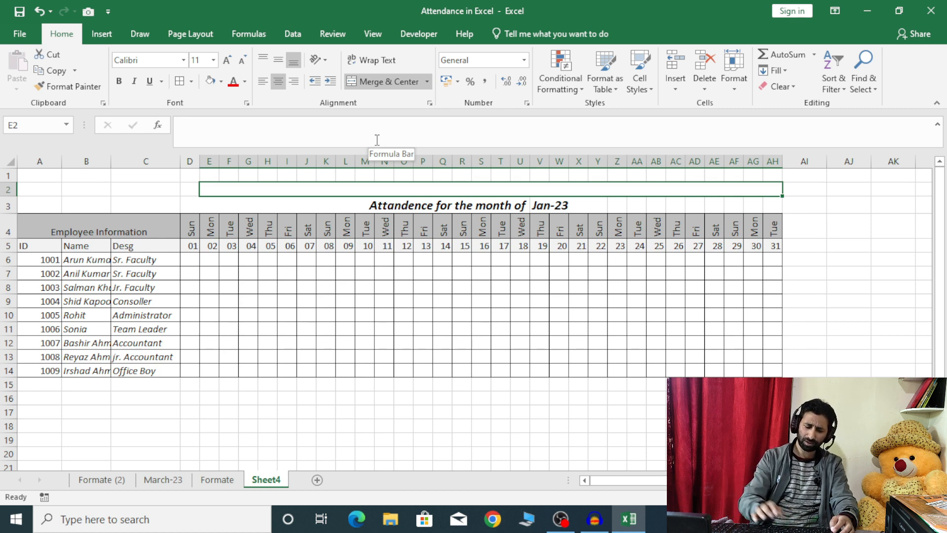
pyautogui.write('XYZ C')
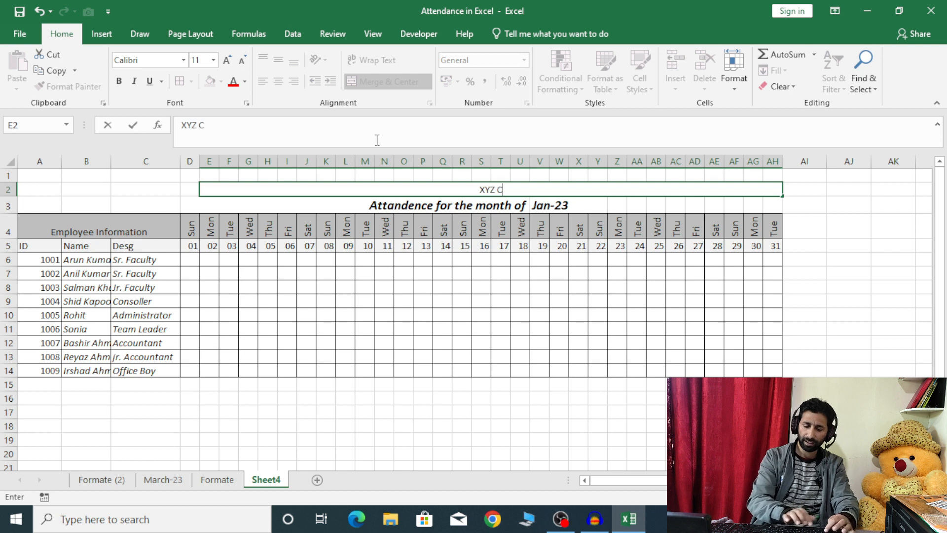
pyautogui.write('ompnay li')
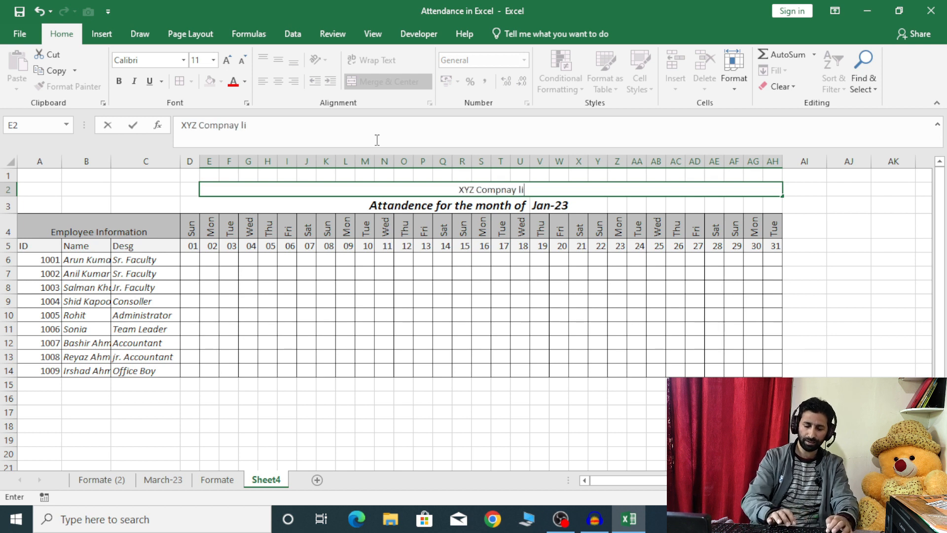
pyautogui.write('mited')
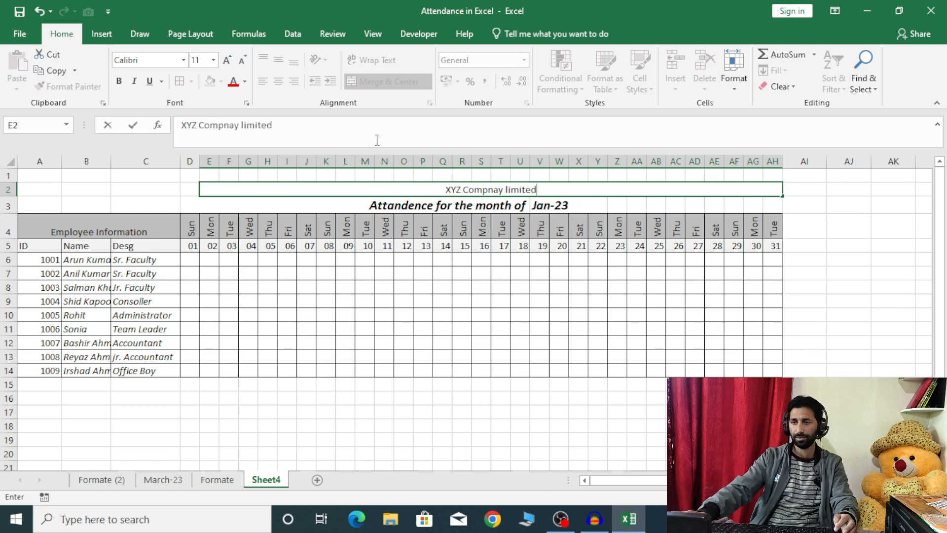
pyautogui.press('Return')
pyautogui.click(412, 190)
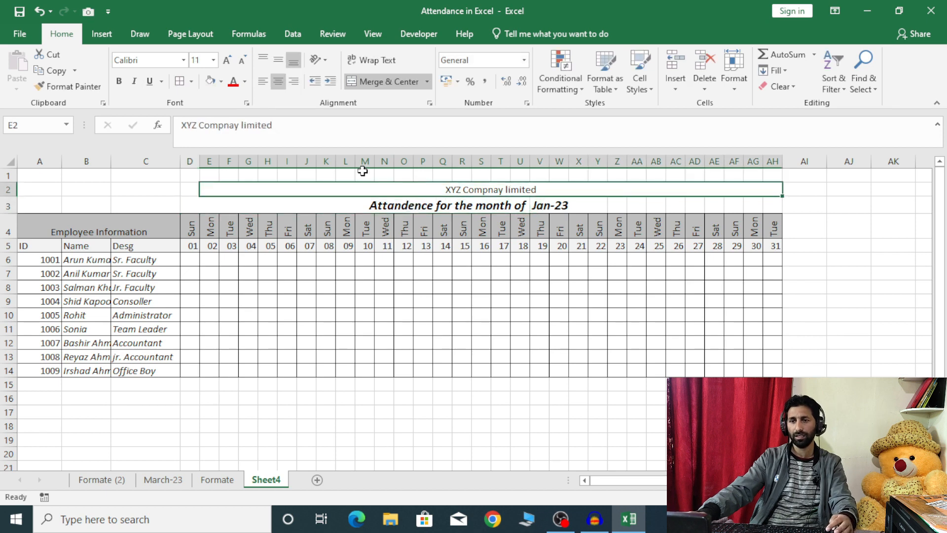
# Format the company name in E2 as bold italic and increase its font size three times.
pyautogui.click(119, 81)
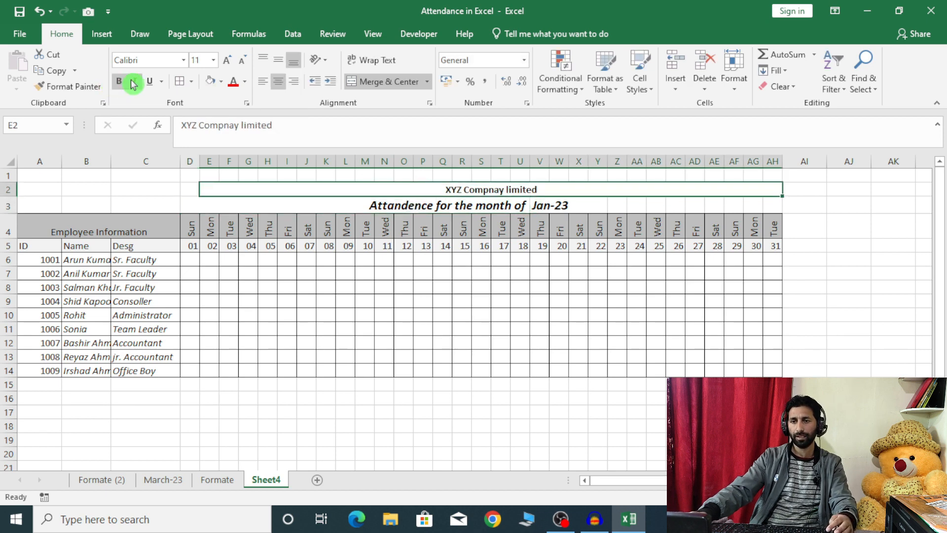
pyautogui.click(134, 83)
pyautogui.click(227, 60)
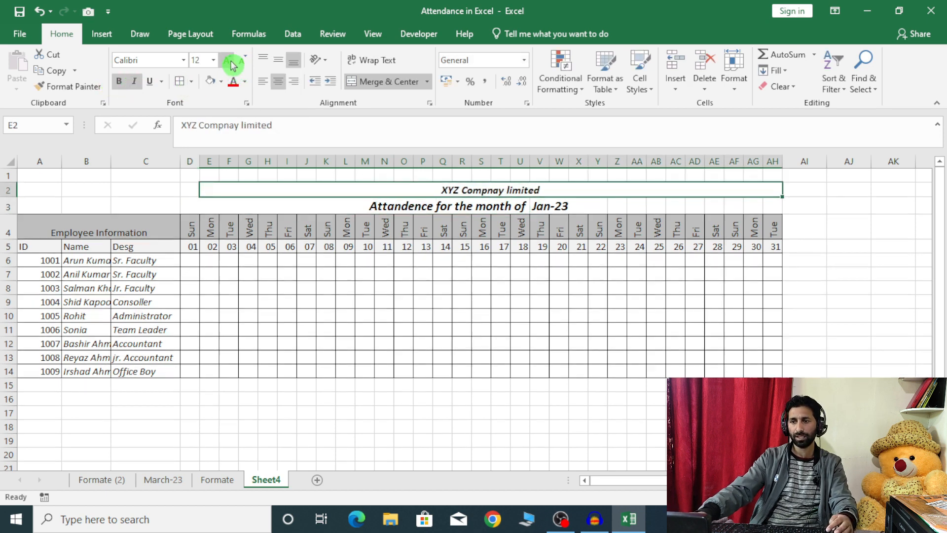
pyautogui.click(227, 60)
pyautogui.click(227, 59)
pyautogui.moveTo(265, 345); pyautogui.dragTo(266, 336)
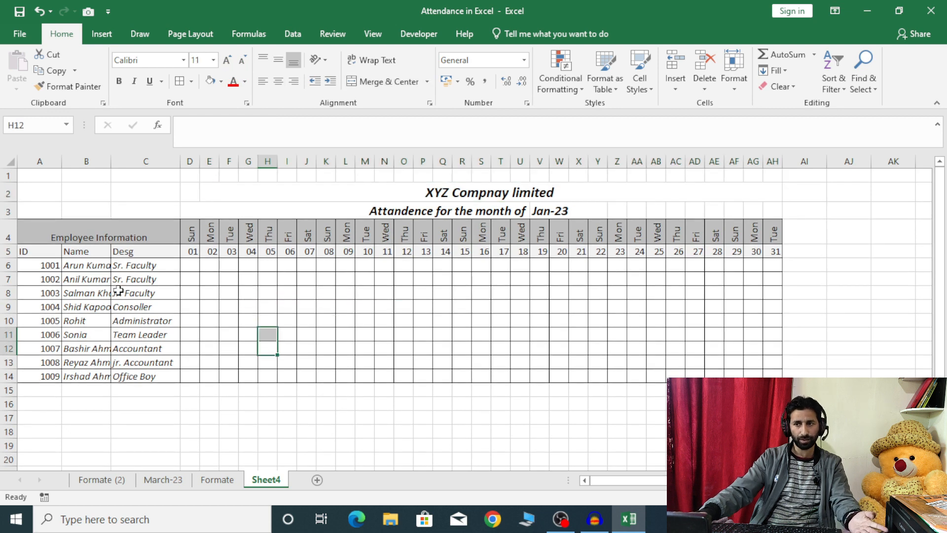
pyautogui.click(191, 262)
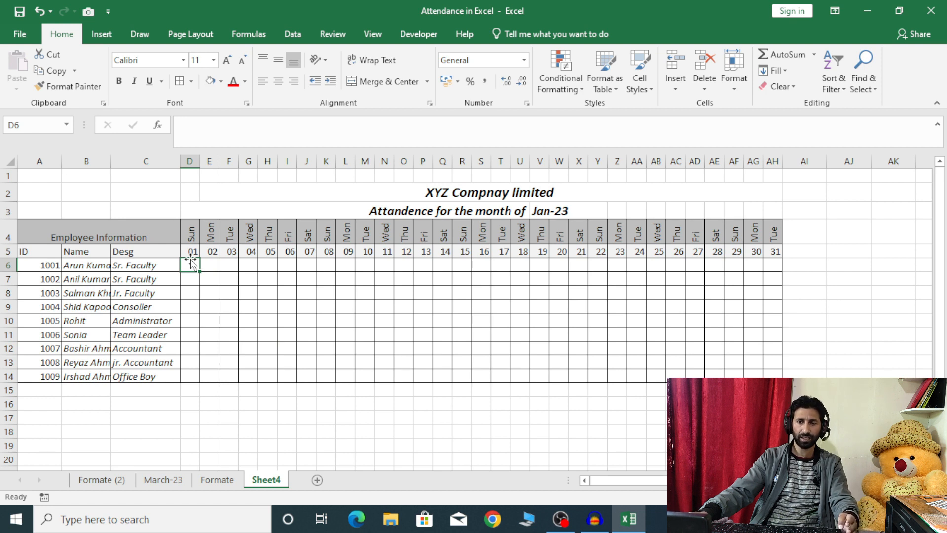
pyautogui.write('p')
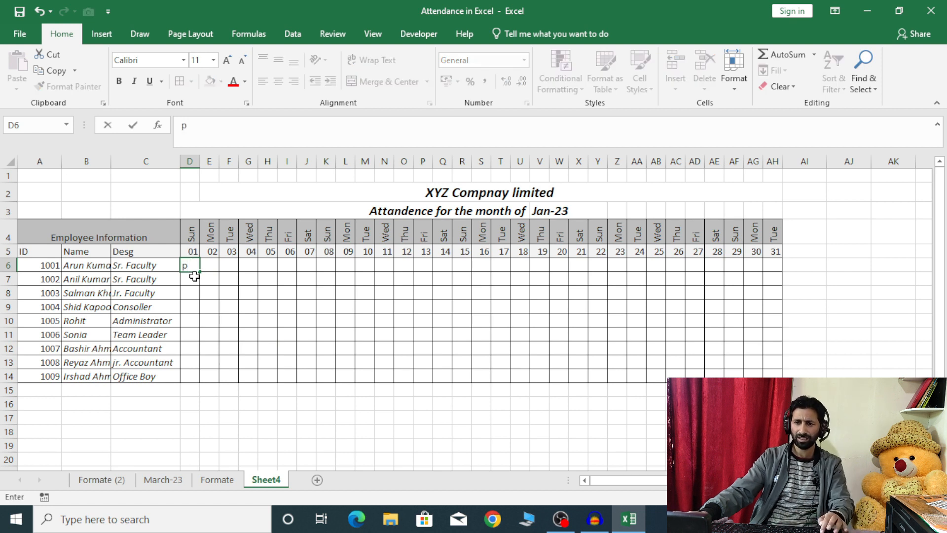
pyautogui.press('Escape')
pyautogui.click(194, 291)
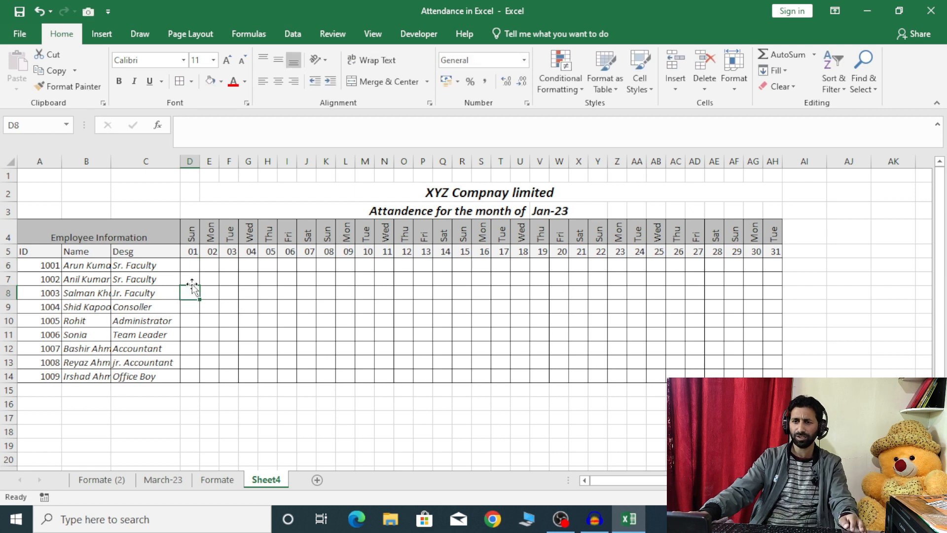
pyautogui.click(185, 268)
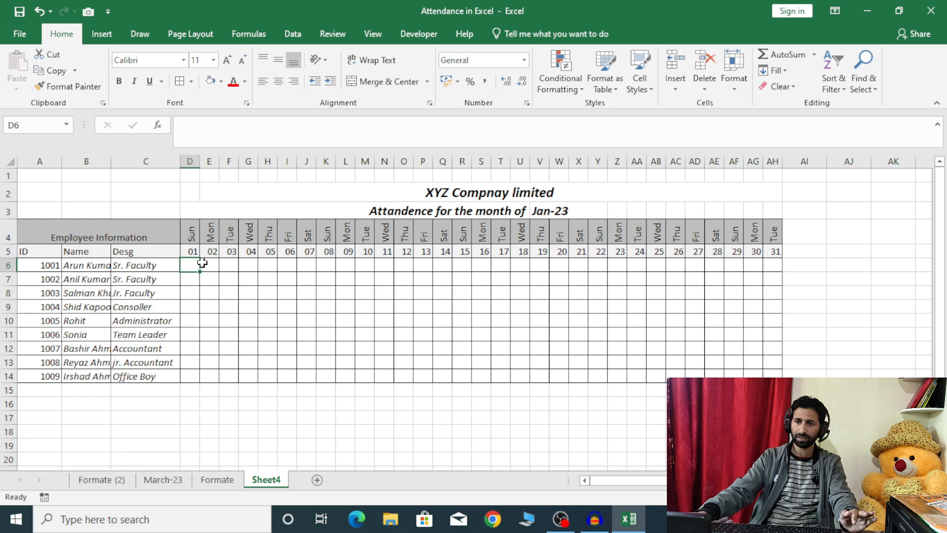
pyautogui.moveTo(191, 232); pyautogui.dragTo(192, 378)
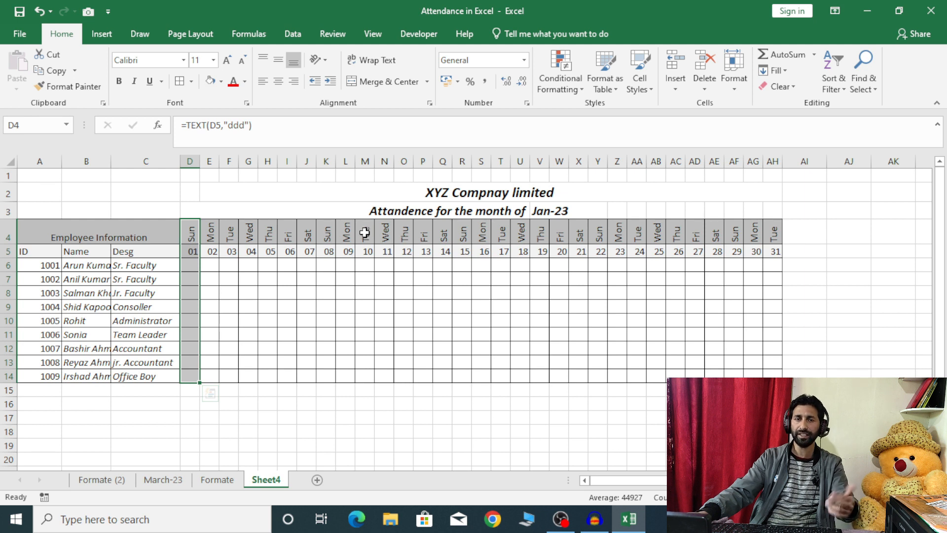
# Set up a formula-based conditional formatting rule for cell D6 with the formula =$D$4="Sun".
pyautogui.click(190, 264)
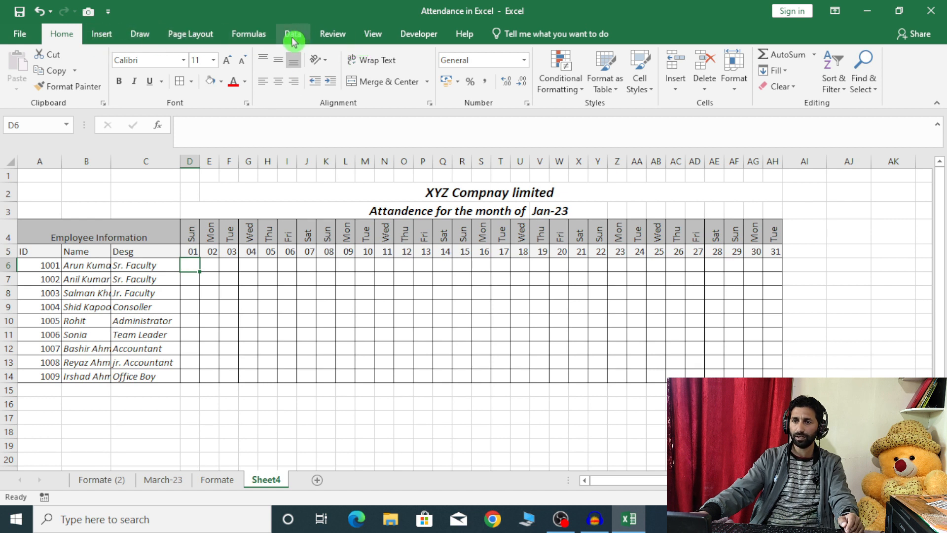
pyautogui.click(575, 92)
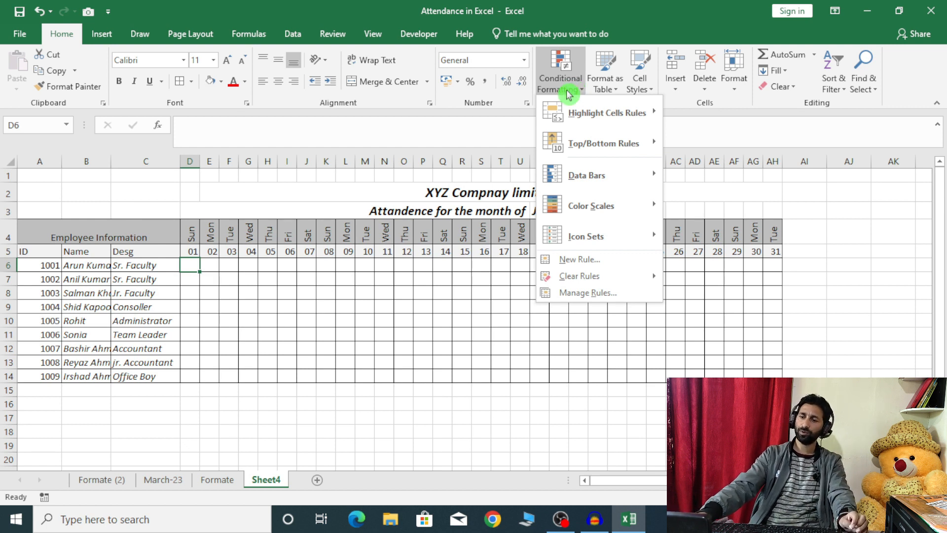
pyautogui.click(584, 267)
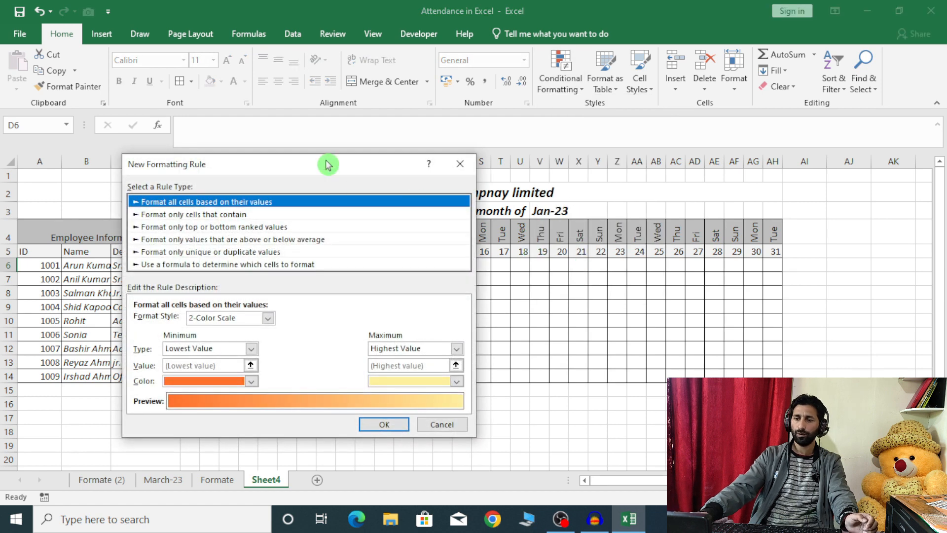
pyautogui.moveTo(328, 164); pyautogui.dragTo(566, 176)
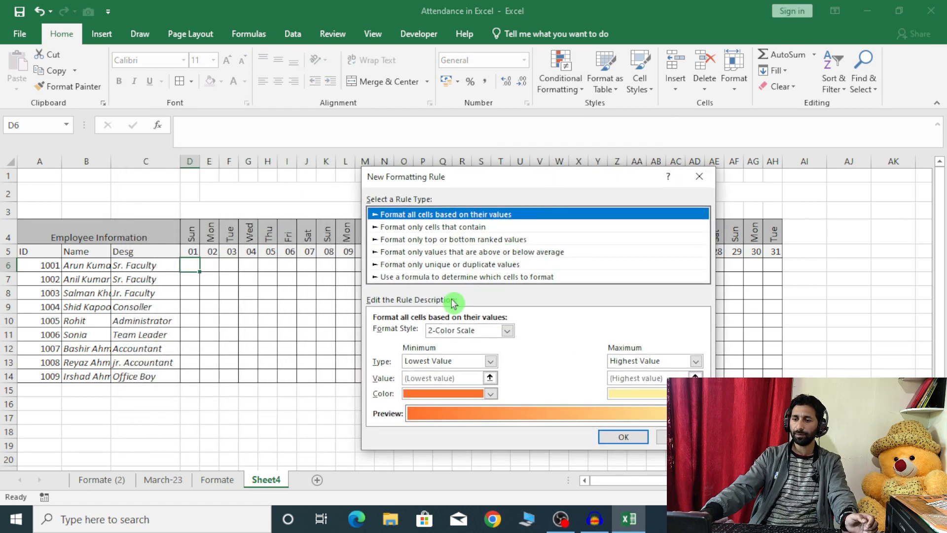
pyautogui.click(421, 277)
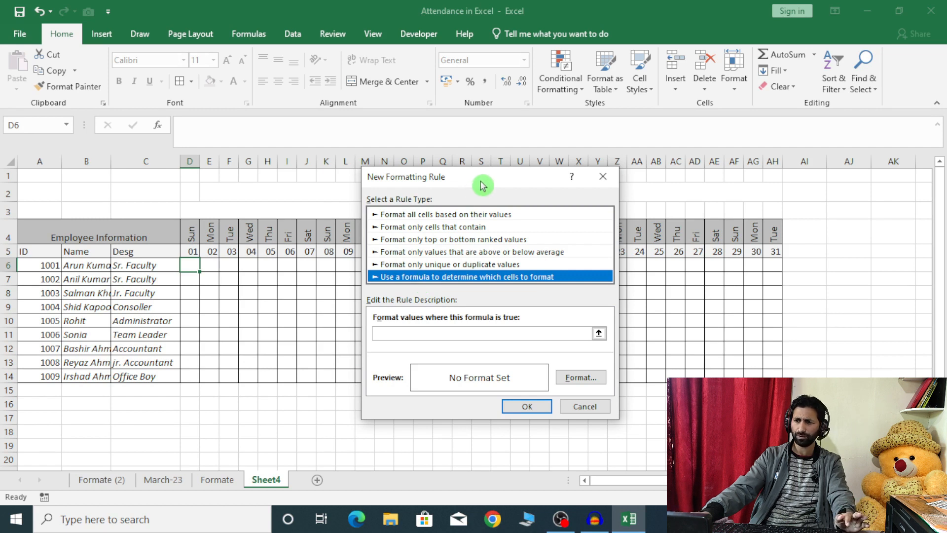
pyautogui.moveTo(482, 186); pyautogui.dragTo(487, 187)
pyautogui.click(389, 335)
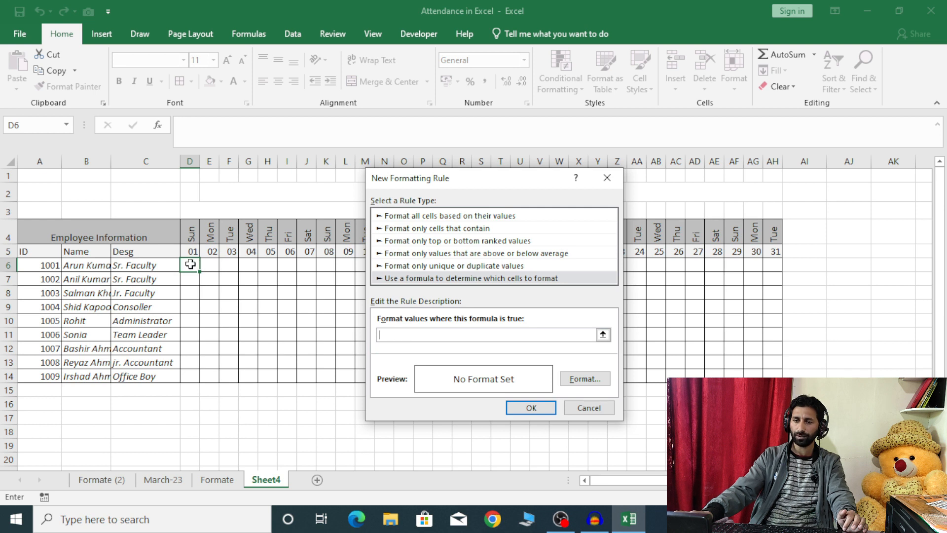
pyautogui.click(190, 231)
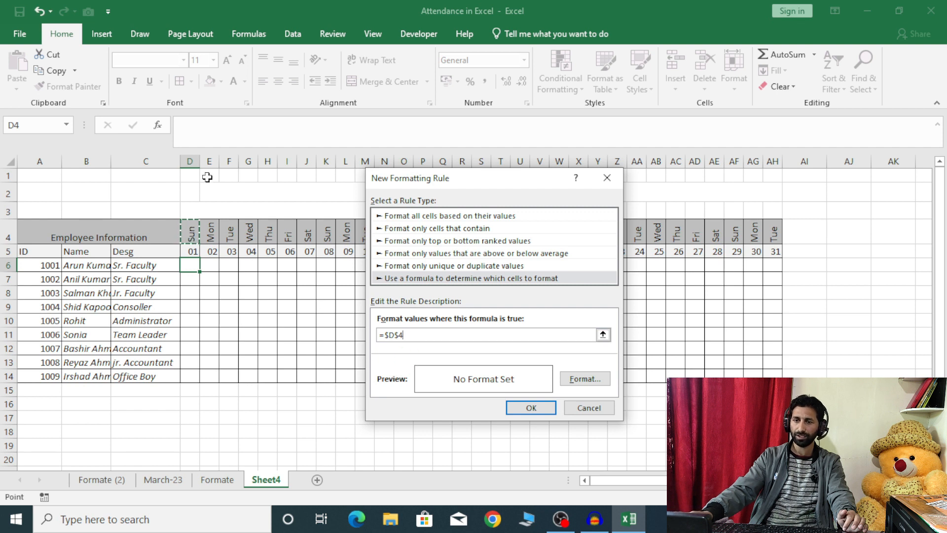
pyautogui.click(424, 323)
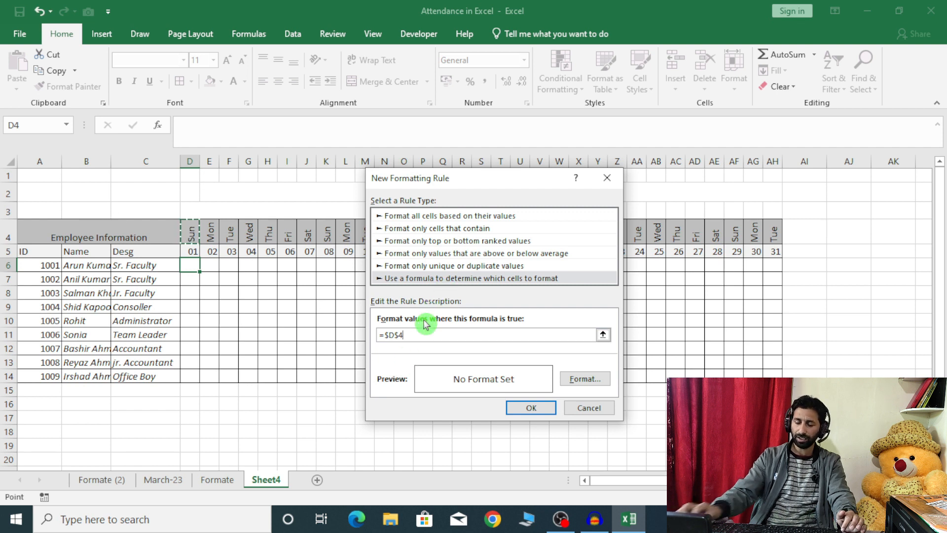
pyautogui.write('=')
pyautogui.write('"Sun')
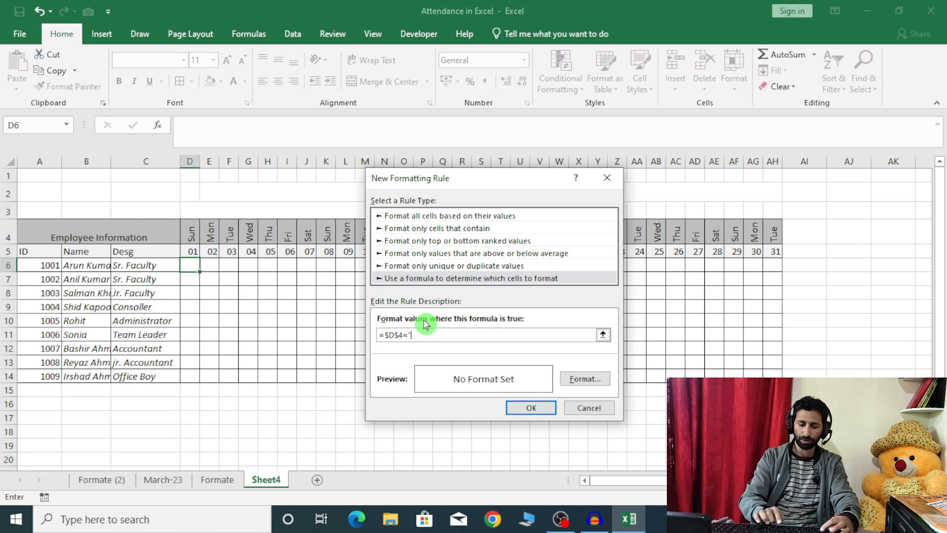
pyautogui.write('"')
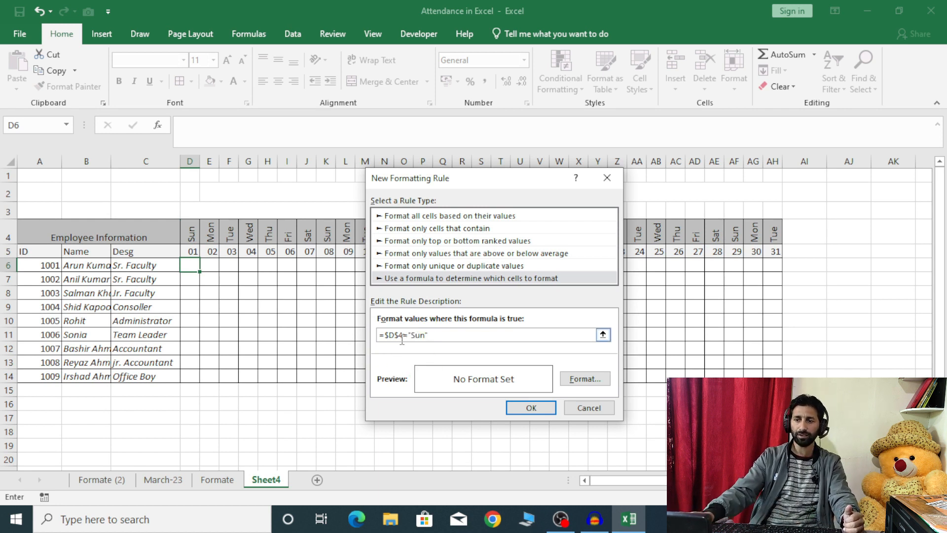
# Set the rule's format to a dark red fill with white bold text.
pyautogui.click(599, 382)
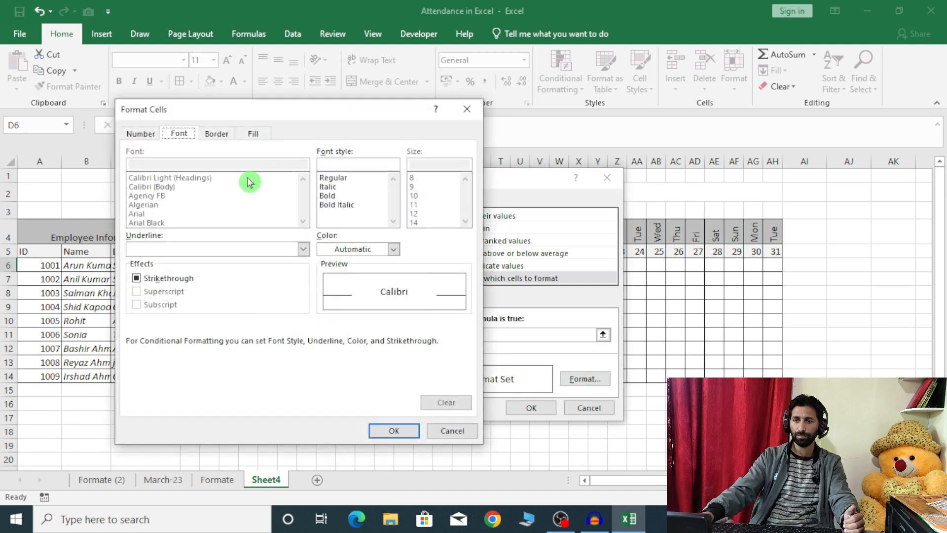
pyautogui.click(254, 136)
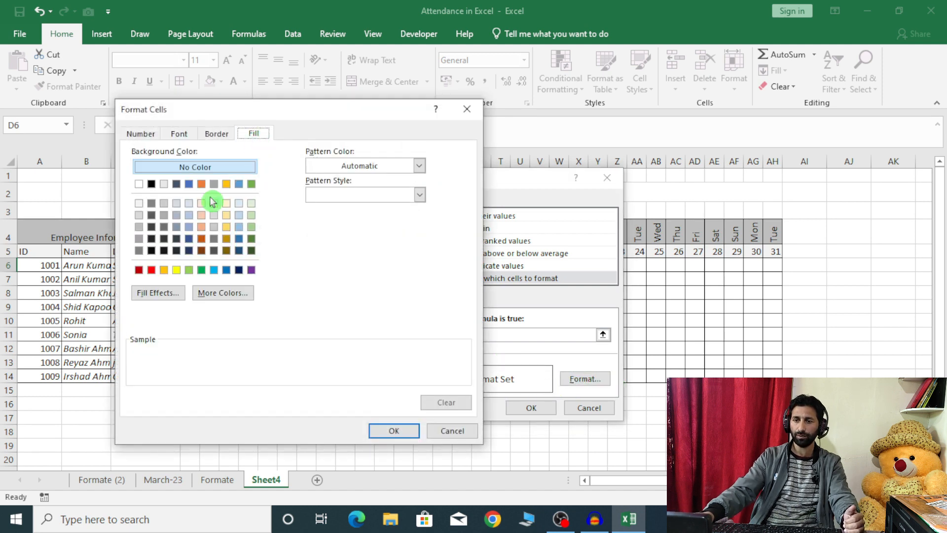
pyautogui.click(139, 272)
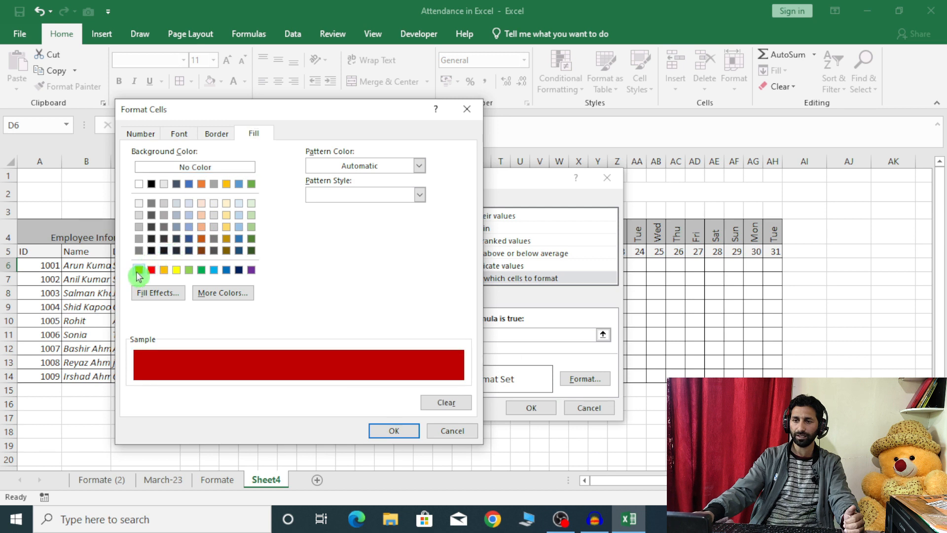
pyautogui.click(191, 139)
pyautogui.click(394, 249)
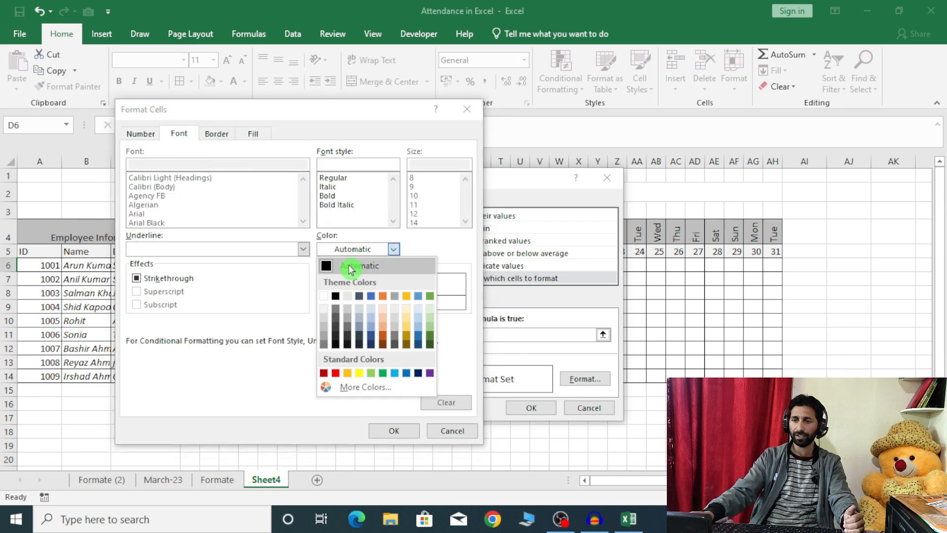
pyautogui.click(327, 305)
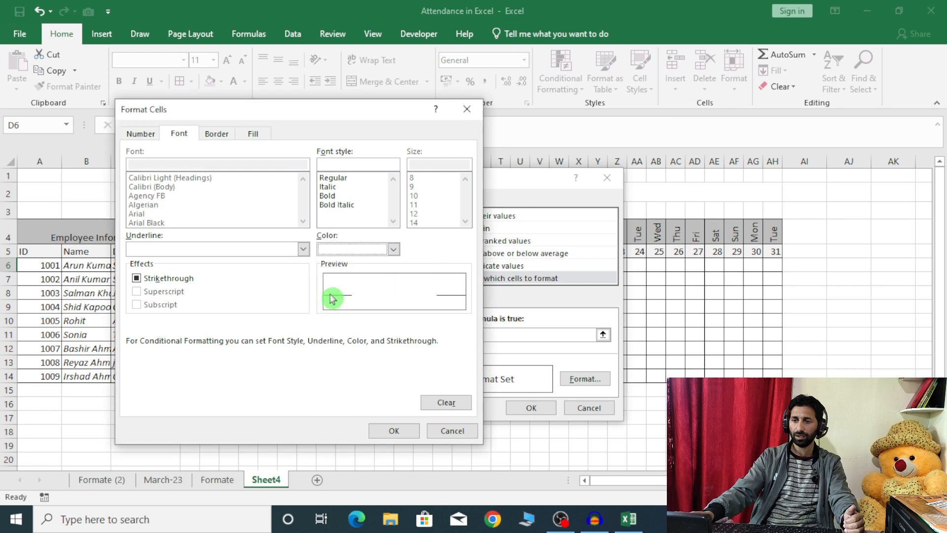
pyautogui.click(342, 197)
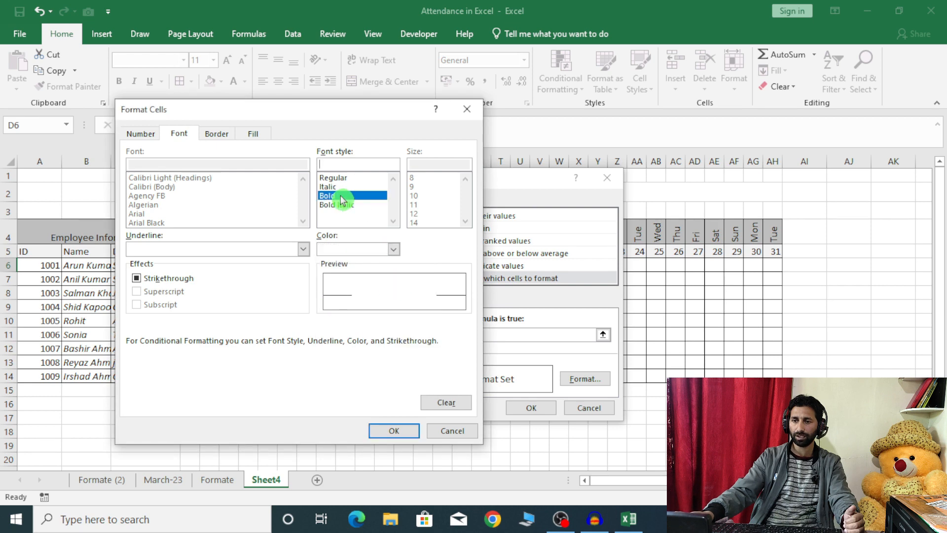
pyautogui.click(384, 432)
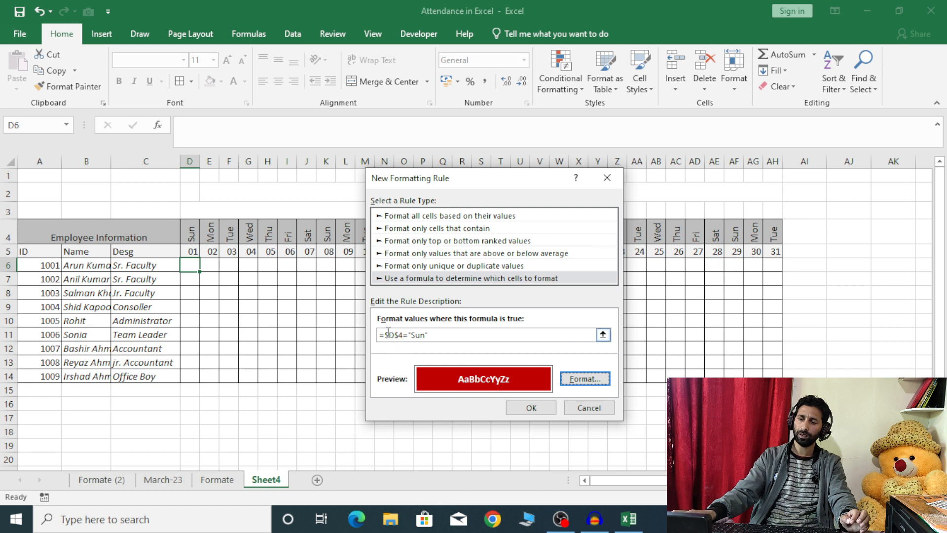
# Make the column reference in the rule relative, so the formula reads =D$4="Sun", and apply the rule to D6.
pyautogui.click(397, 359)
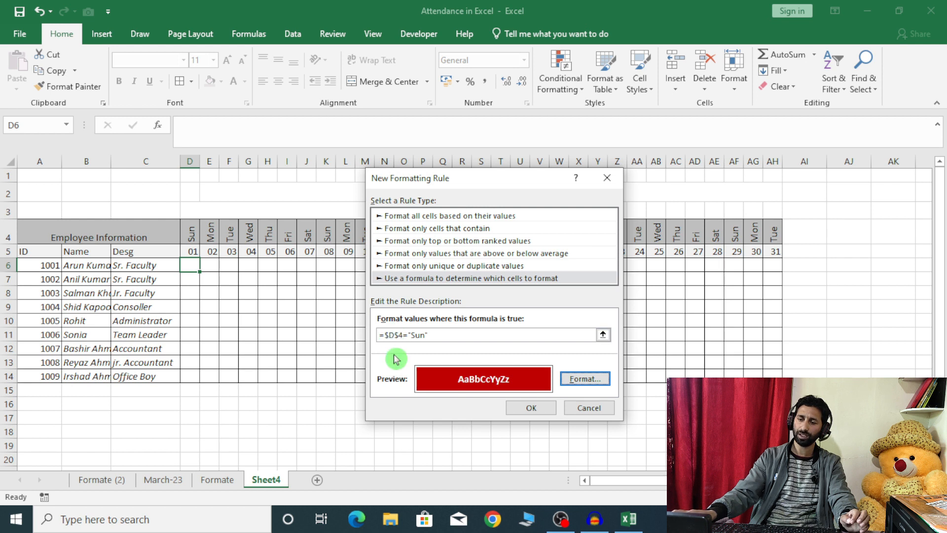
pyautogui.click(389, 335)
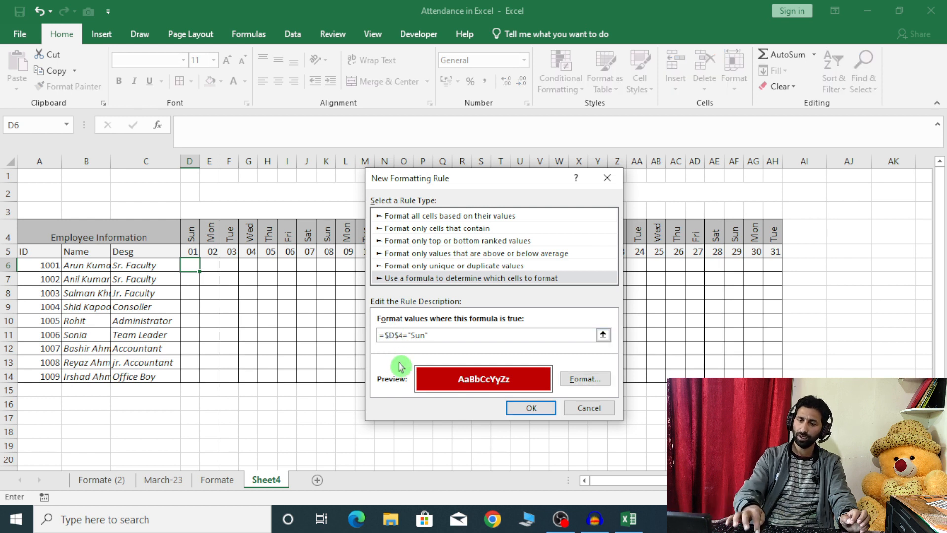
pyautogui.press('BackSpace')
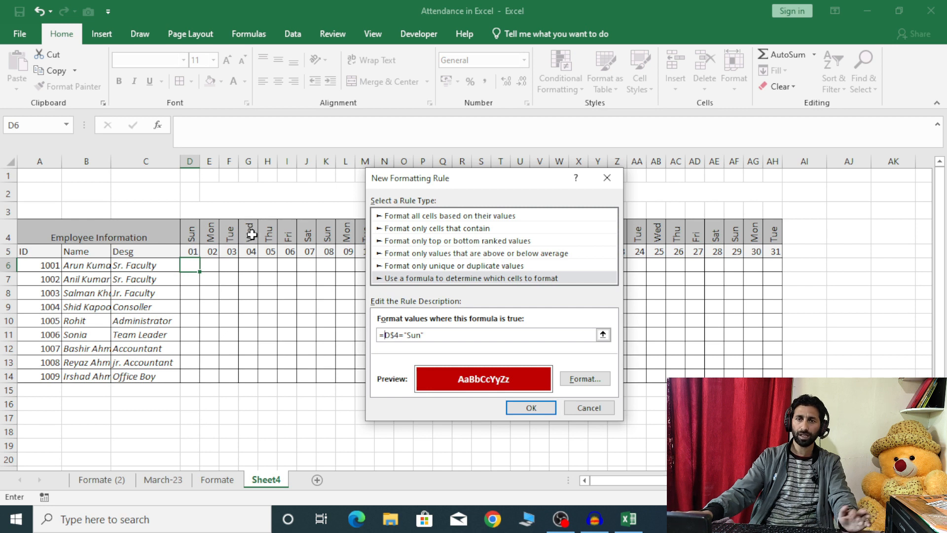
pyautogui.click(387, 350)
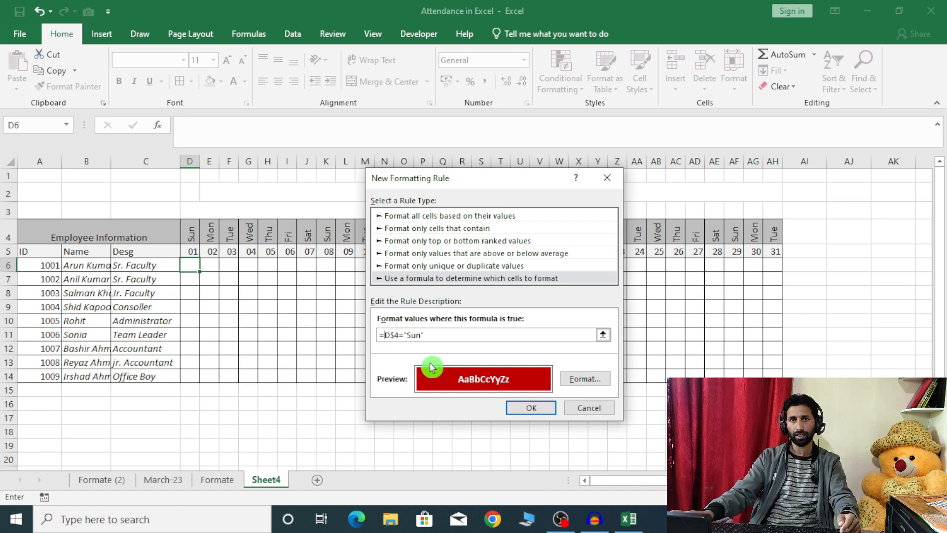
pyautogui.click(521, 413)
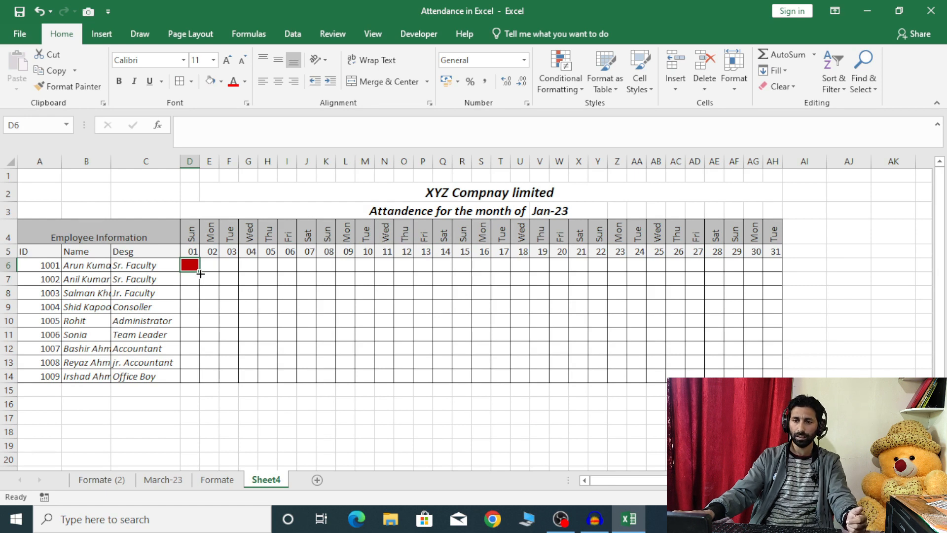
# Fill D6's conditional formatting through D6:AH14 for all dates and employees, and narrow column AI into a thin spacer.
pyautogui.moveTo(200, 273); pyautogui.dragTo(775, 271)
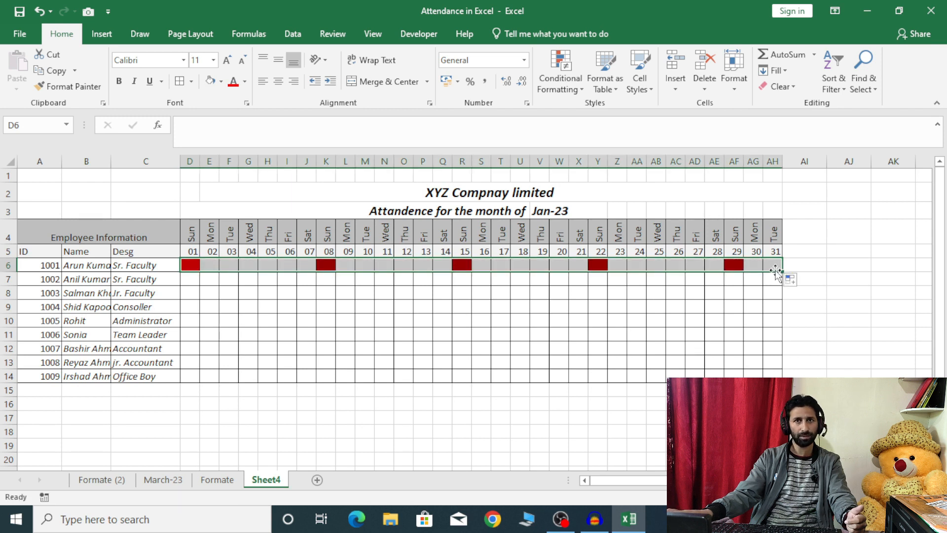
pyautogui.moveTo(783, 272); pyautogui.dragTo(785, 377)
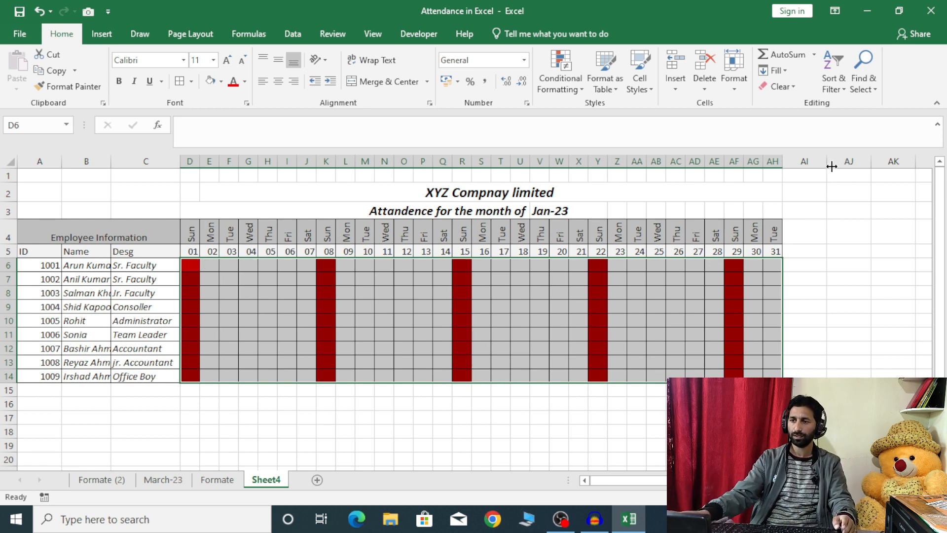
pyautogui.moveTo(827, 161); pyautogui.dragTo(794, 187)
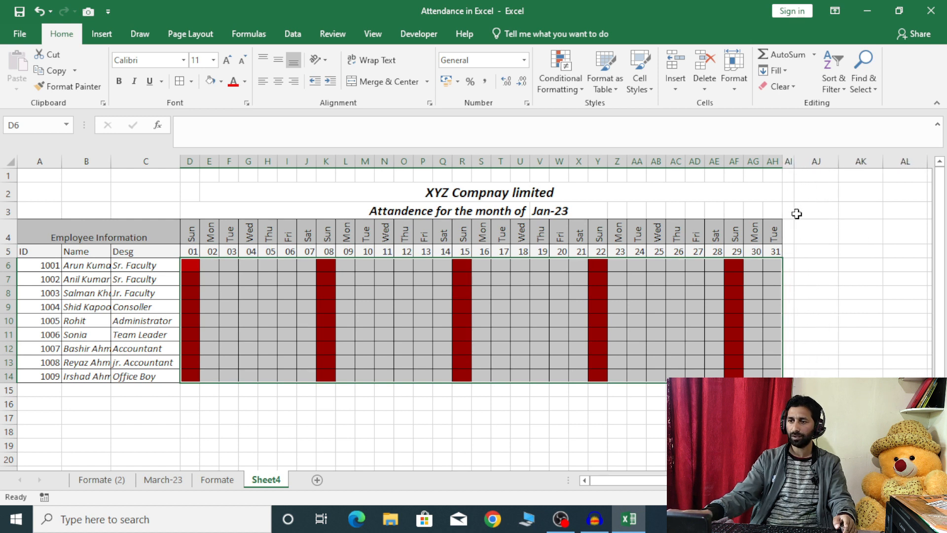
# Merge and center AJ4:AJ5 and enter the heading Total Present Days.
pyautogui.click(815, 225)
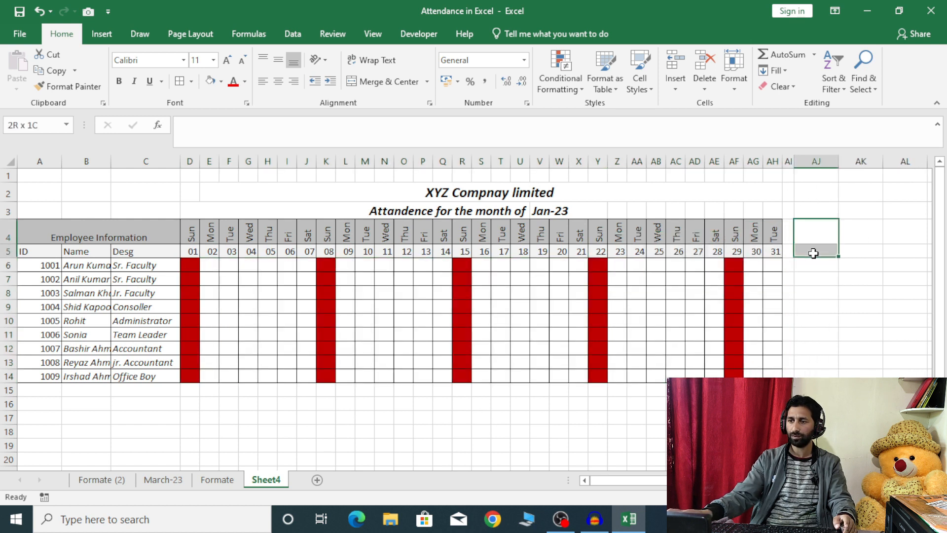
pyautogui.click(404, 84)
pyautogui.write('T')
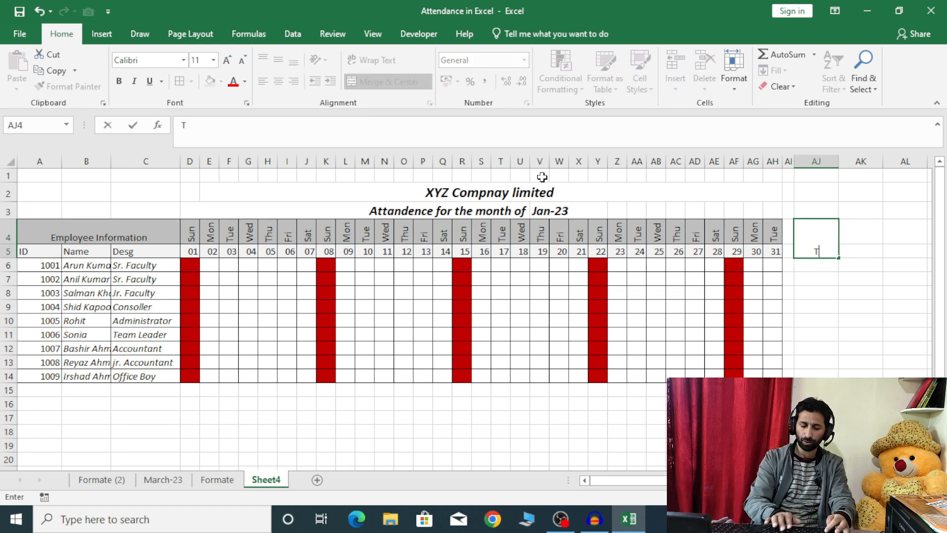
pyautogui.write('otal Pres')
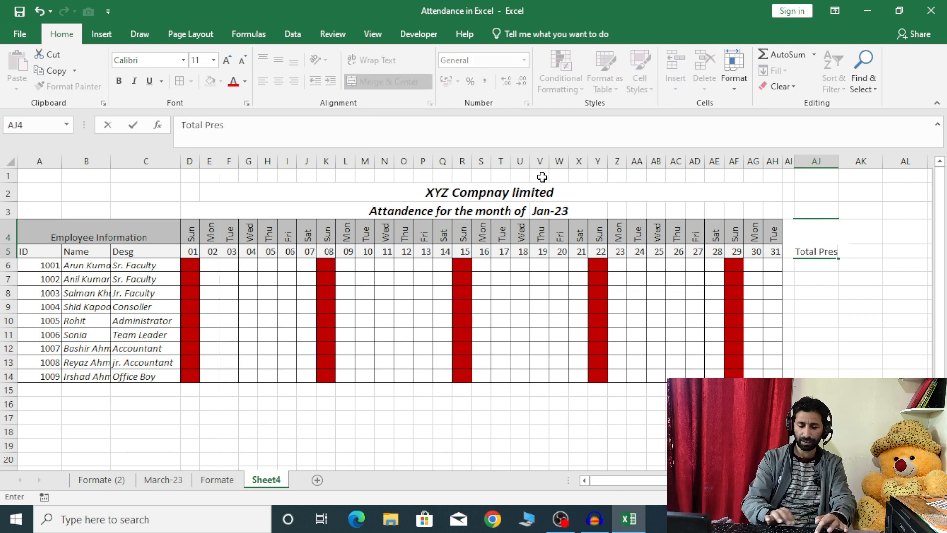
pyautogui.write('ent Days')
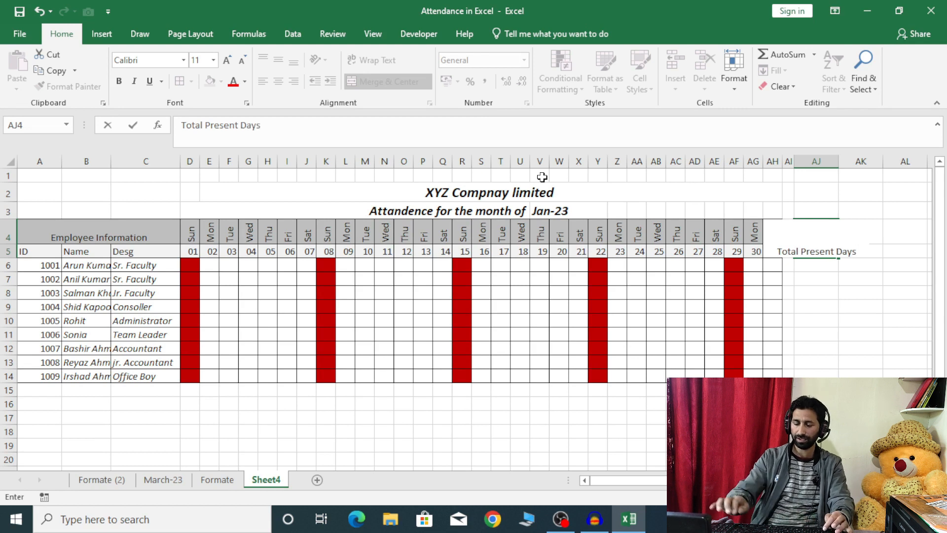
pyautogui.press('Return')
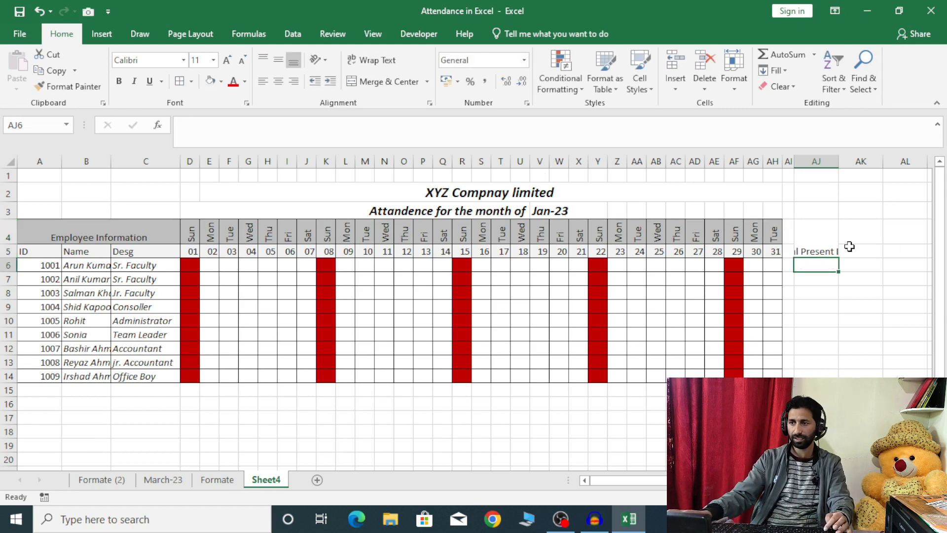
# Wrap the text of the Total Present Days heading and widen column AJ slightly.
pyautogui.click(812, 236)
pyautogui.click(370, 60)
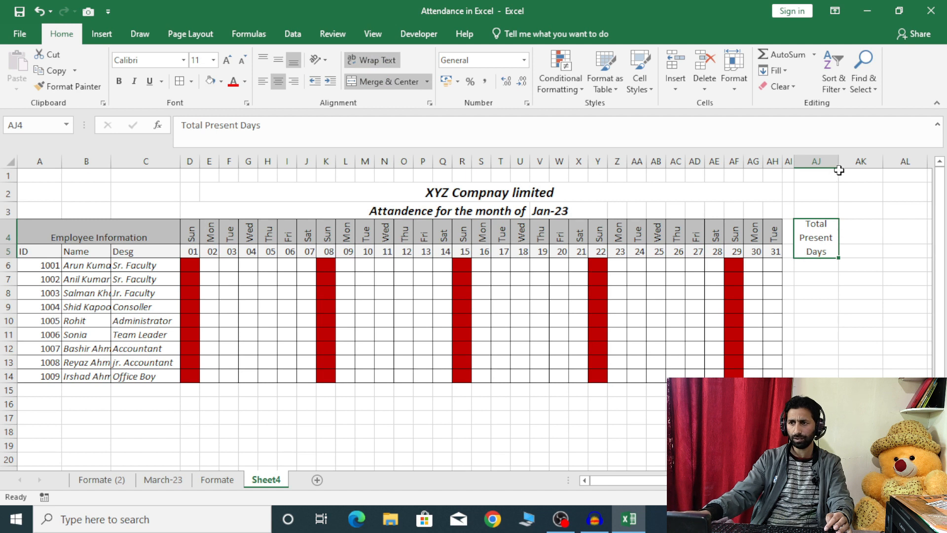
pyautogui.moveTo(836, 155); pyautogui.dragTo(844, 157)
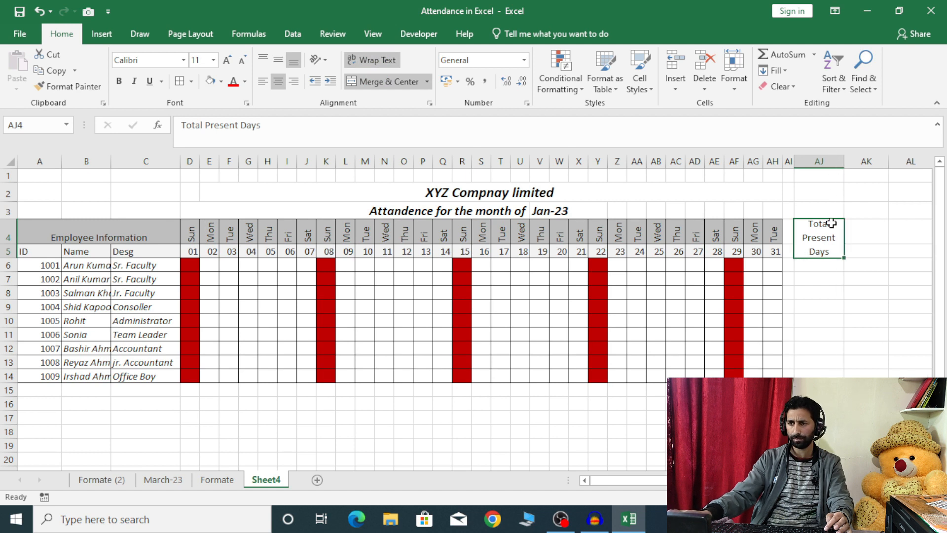
# Copy the Total Present Days heading across to columns AK and AL, and change the AK heading to Total Absent Days.
pyautogui.moveTo(641, 488); pyautogui.dragTo(655, 490)
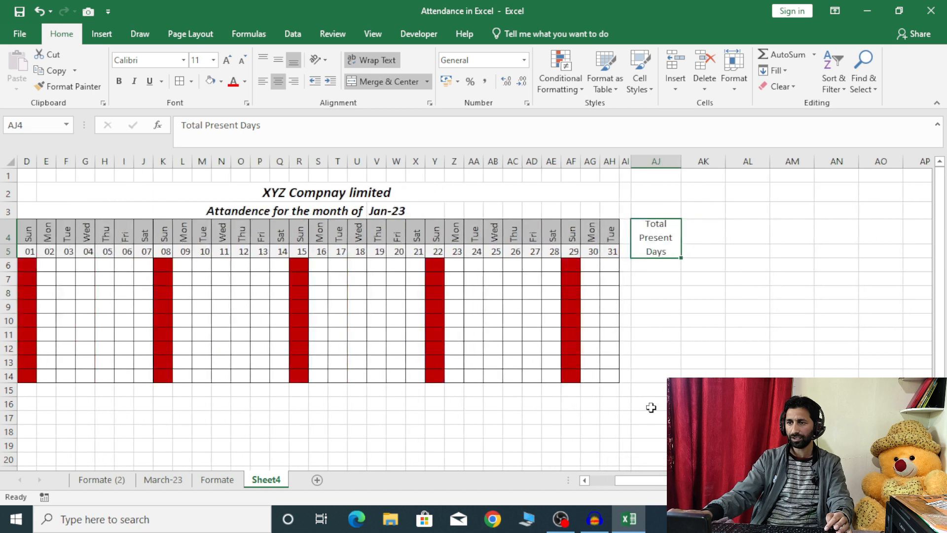
pyautogui.moveTo(684, 257); pyautogui.dragTo(759, 256)
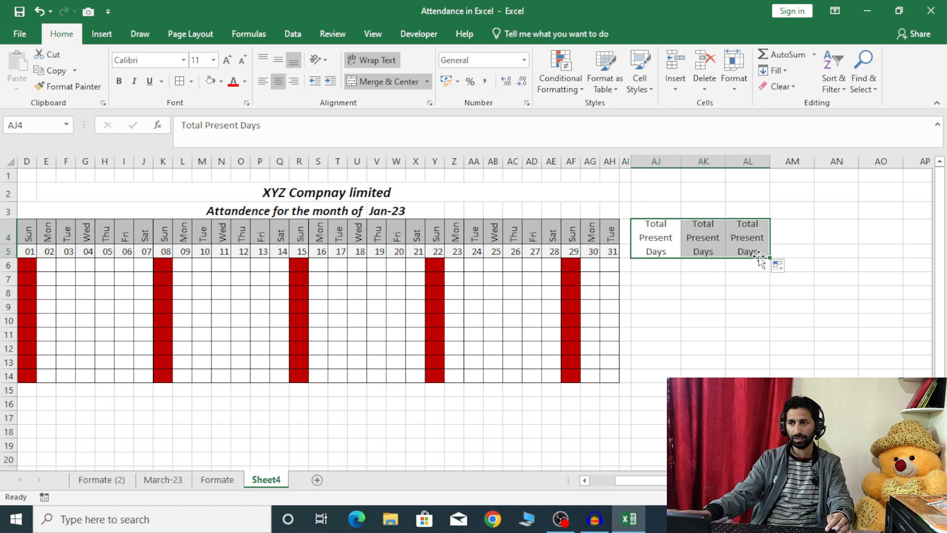
pyautogui.click(711, 242)
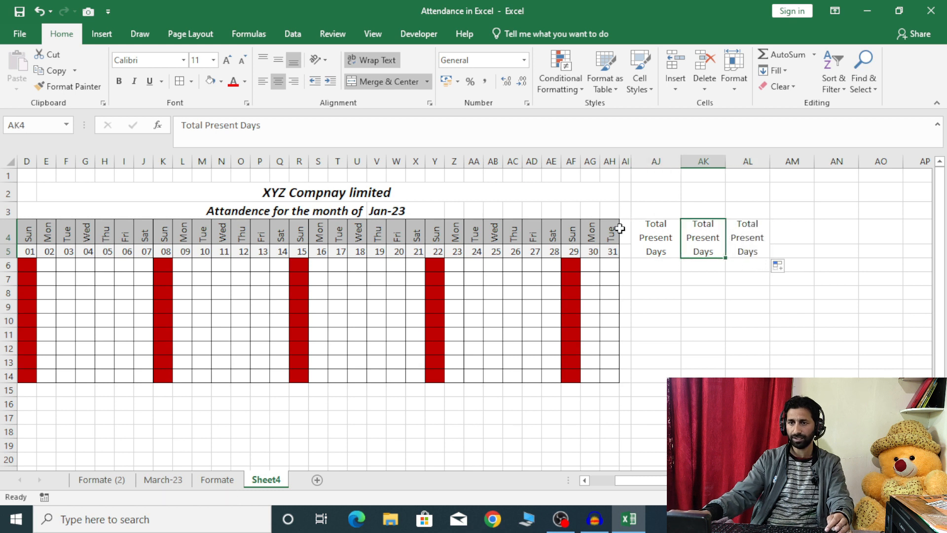
pyautogui.moveTo(240, 123); pyautogui.dragTo(205, 125)
pyautogui.write('Absent')
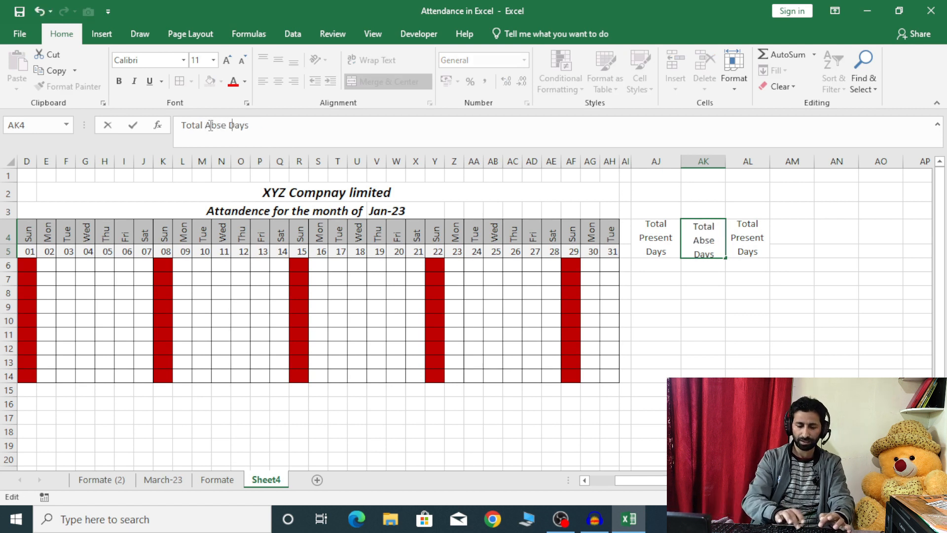
# Change the heading in AL4 to Total Leaves Taken.
pyautogui.click(744, 246)
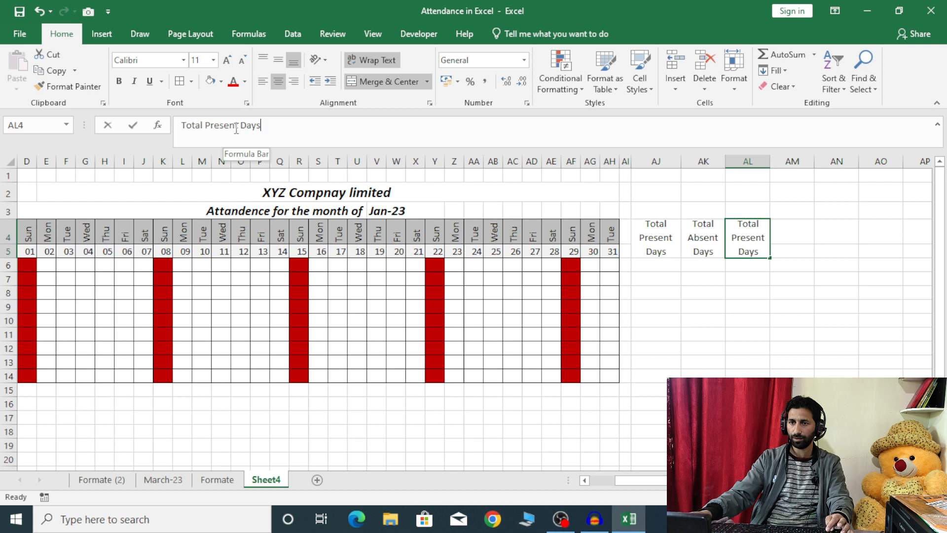
pyautogui.moveTo(231, 127); pyautogui.dragTo(198, 113)
pyautogui.click(207, 132)
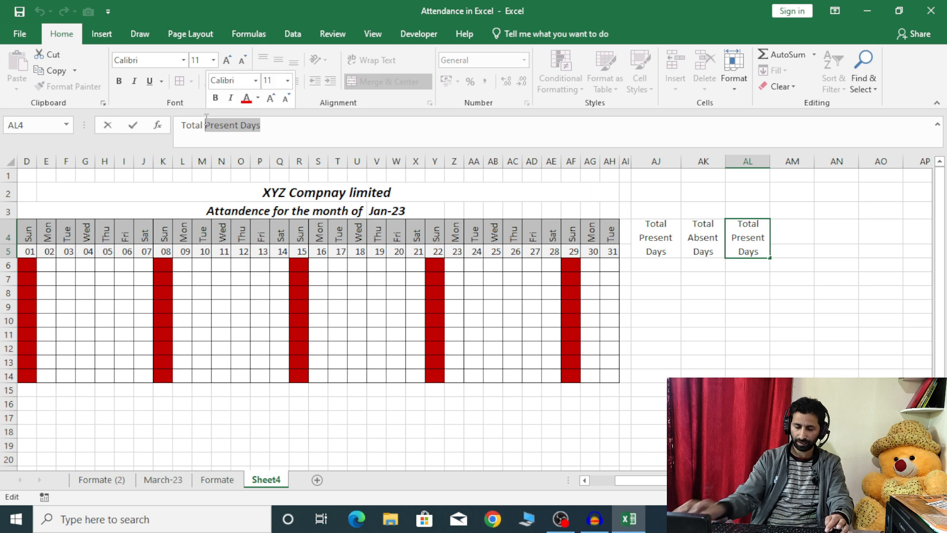
pyautogui.write('Leaves Taken')
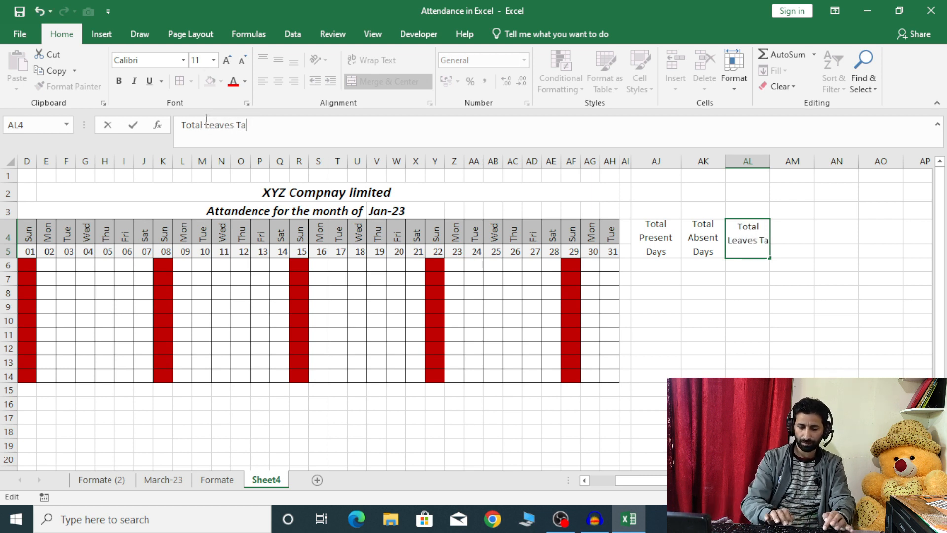
pyautogui.press('Return')
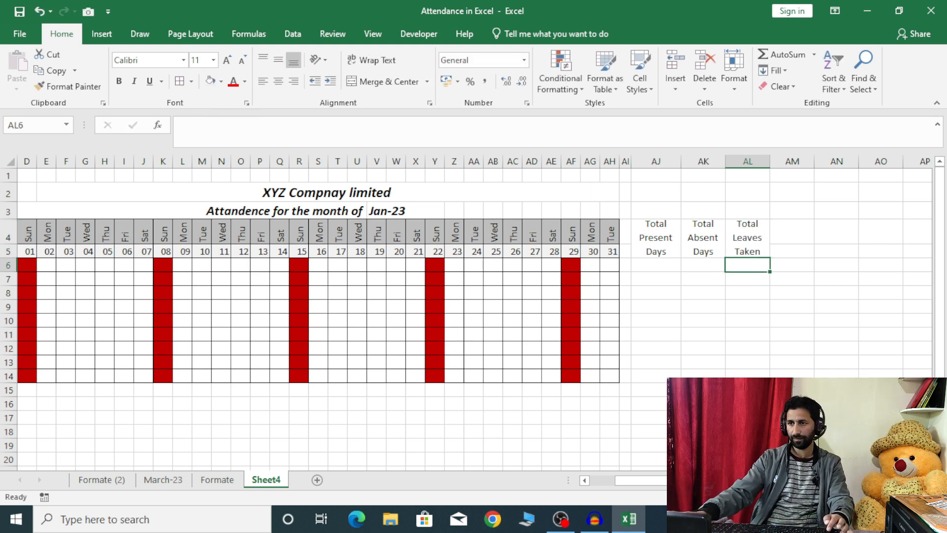
# Apply borders and a light grey fill to the summary block AJ4:AL14.
pyautogui.click(666, 232)
pyautogui.moveTo(666, 233)
pyautogui.mouseDown()
pyautogui.moveTo(761, 324)
pyautogui.moveTo(750, 375)
pyautogui.mouseUp()
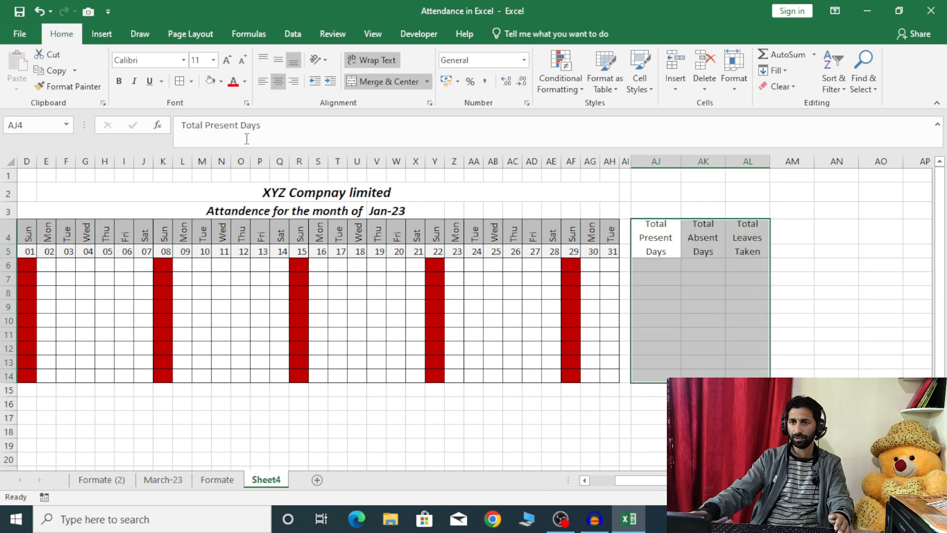
pyautogui.click(182, 84)
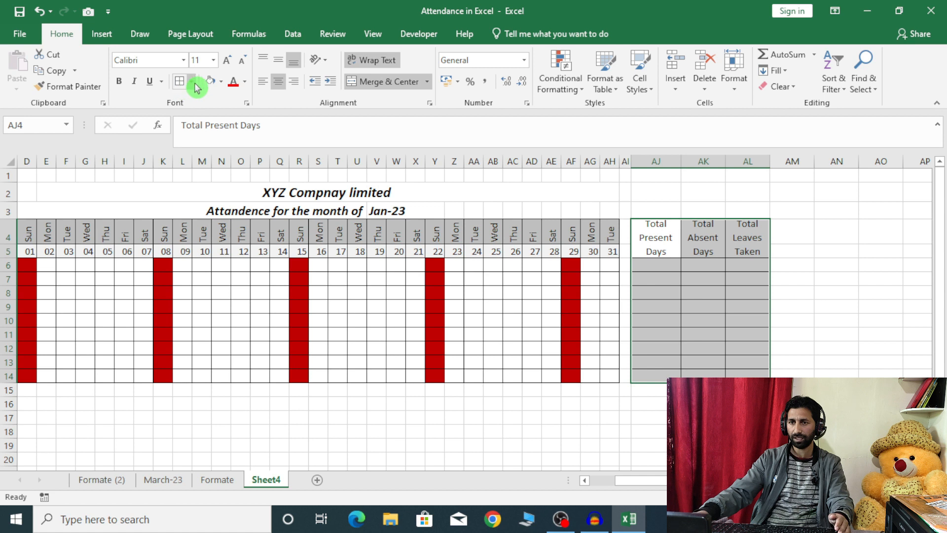
pyautogui.click(220, 84)
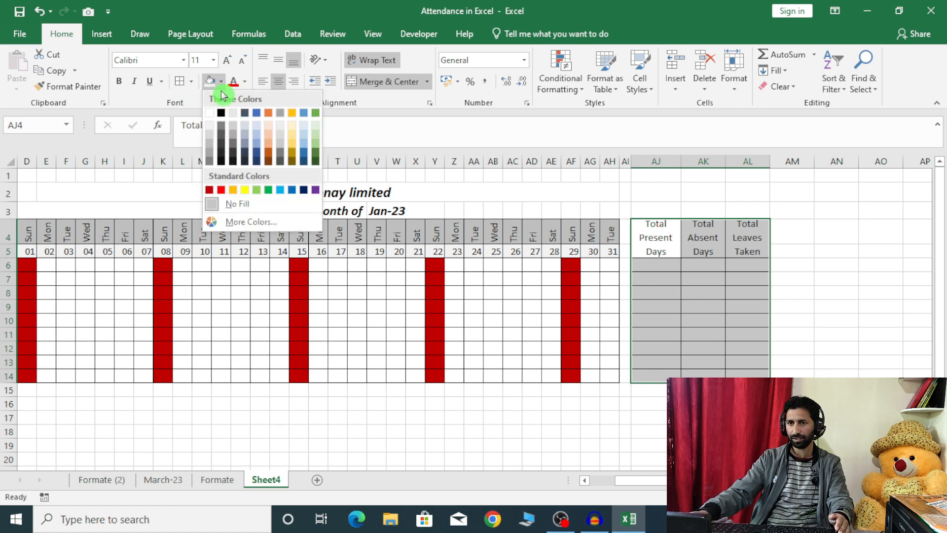
pyautogui.click(210, 144)
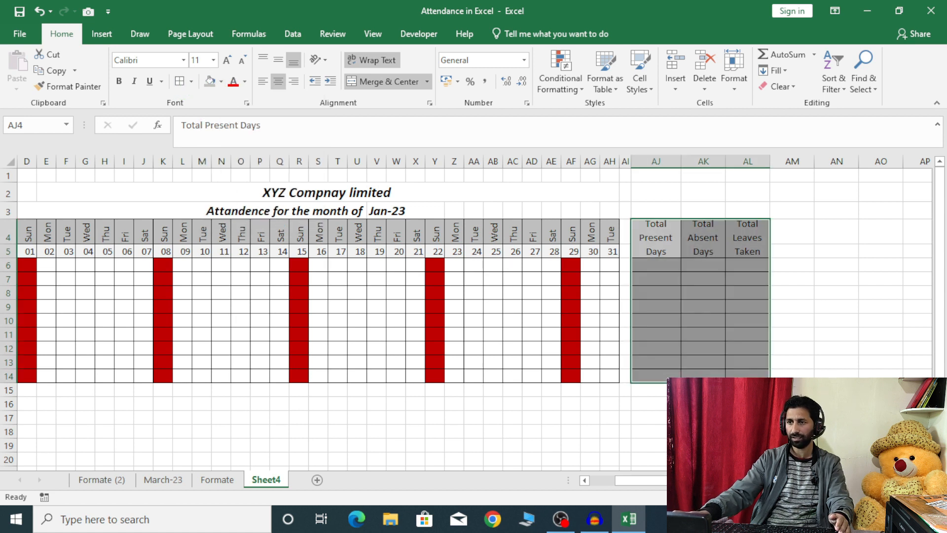
pyautogui.click(791, 372)
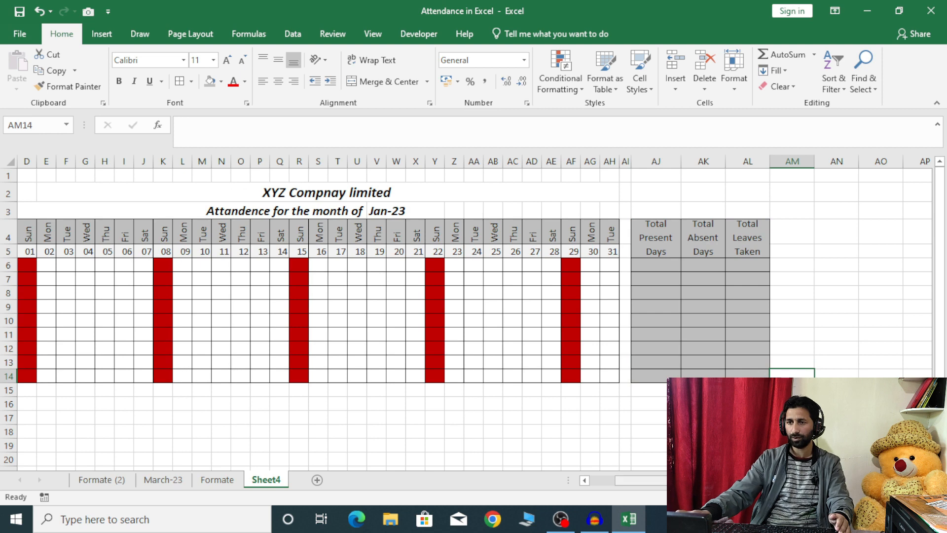
# Enter =COUNTIF(D6:AH6,"P") in AJ6 to count present days and fill it down through AJ14.
pyautogui.hscroll(-3, 474, 316)
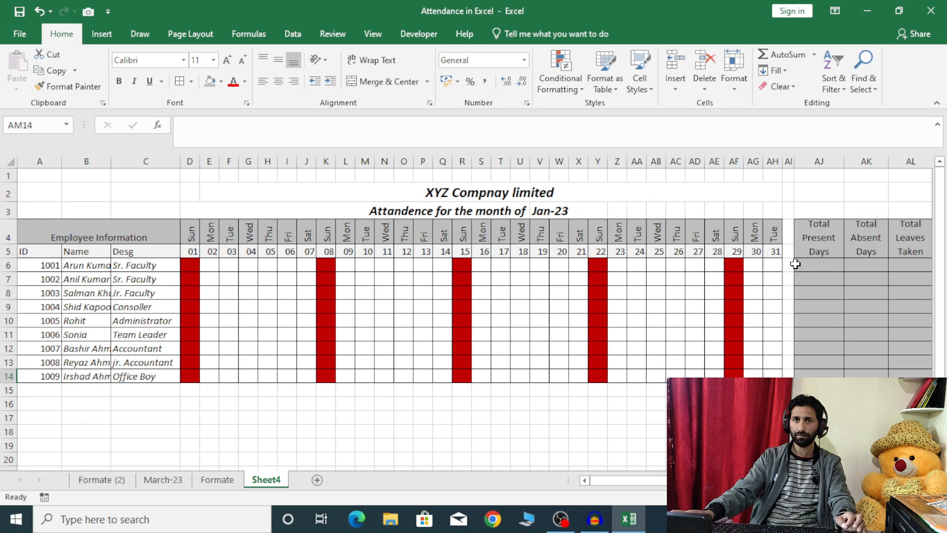
pyautogui.click(803, 265)
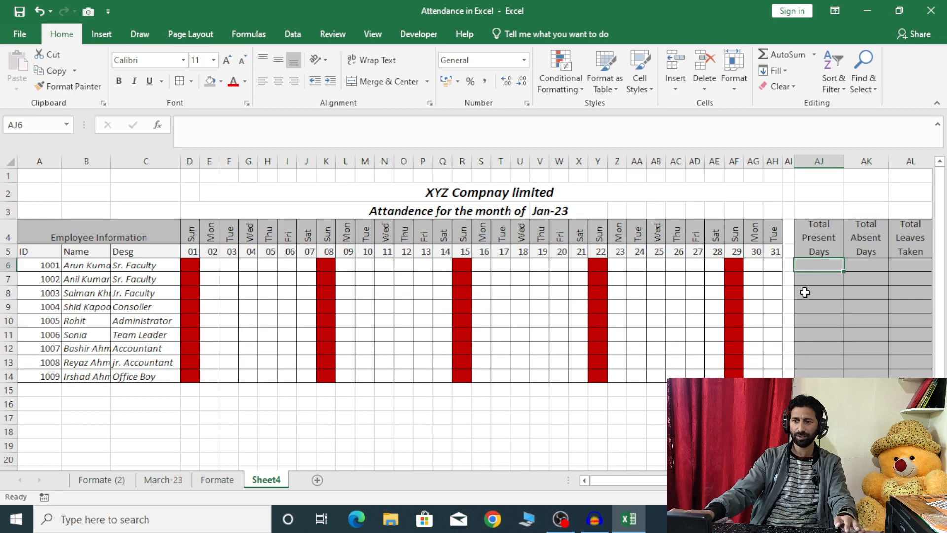
pyautogui.write('=count')
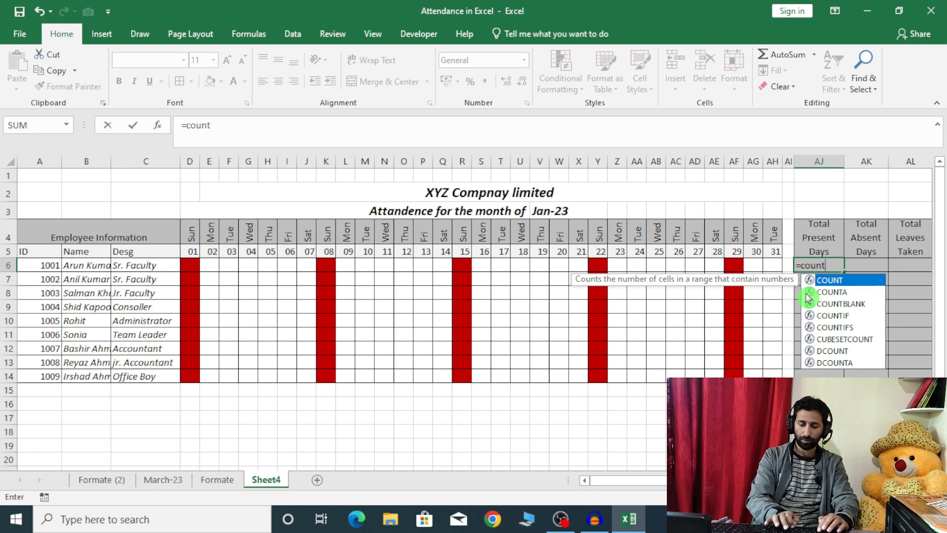
pyautogui.write('if')
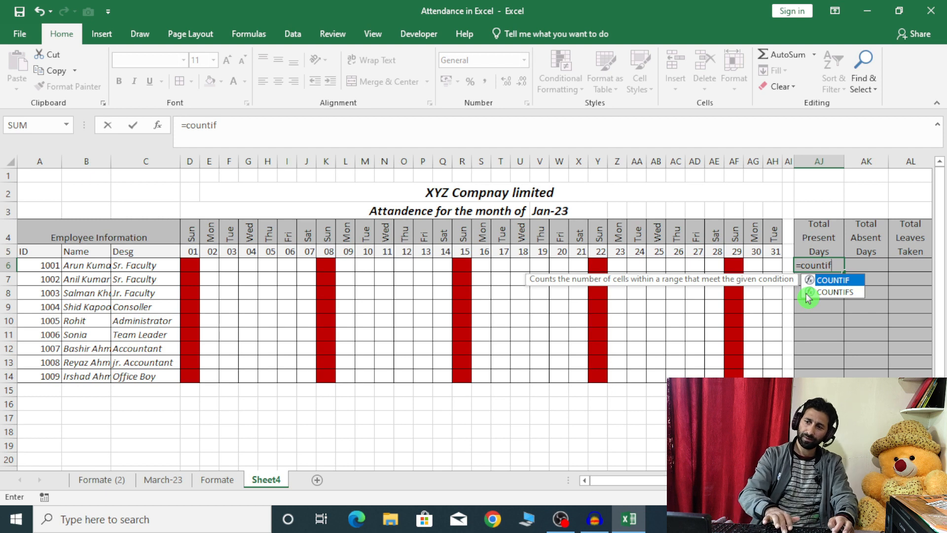
pyautogui.write('(')
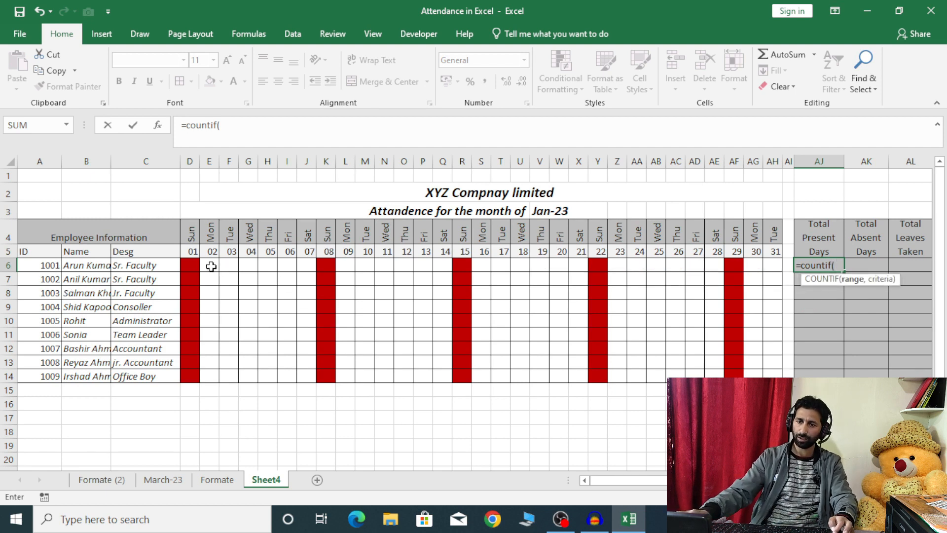
pyautogui.moveTo(186, 264); pyautogui.dragTo(772, 265)
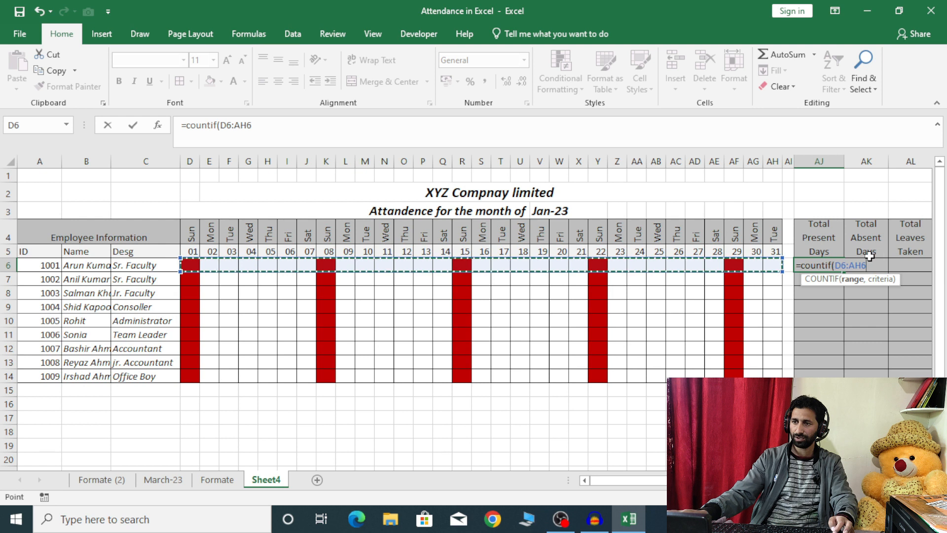
pyautogui.write(',')
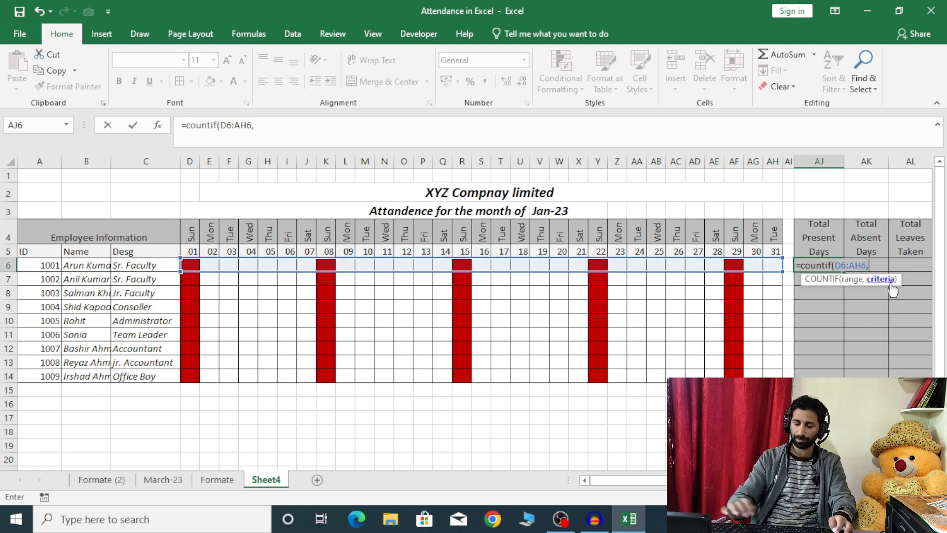
pyautogui.write('"P"')
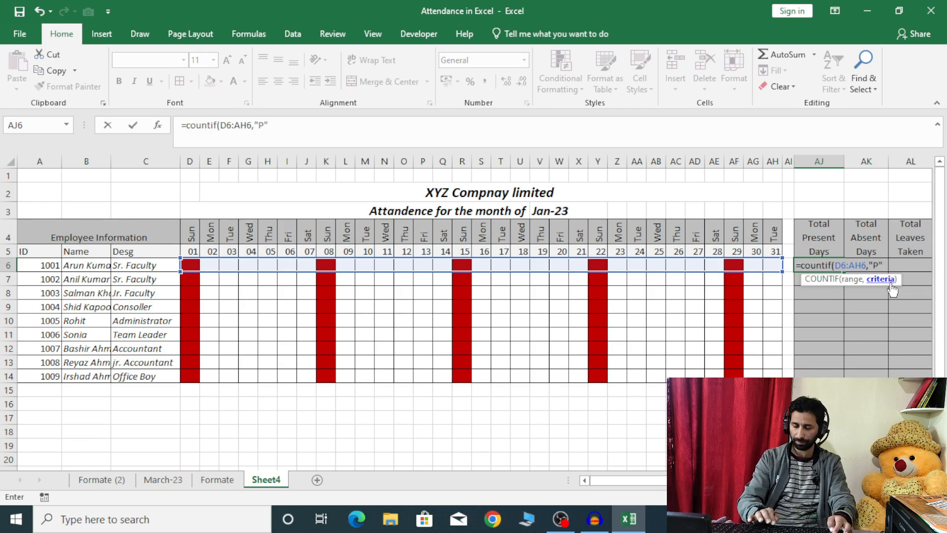
pyautogui.write(')')
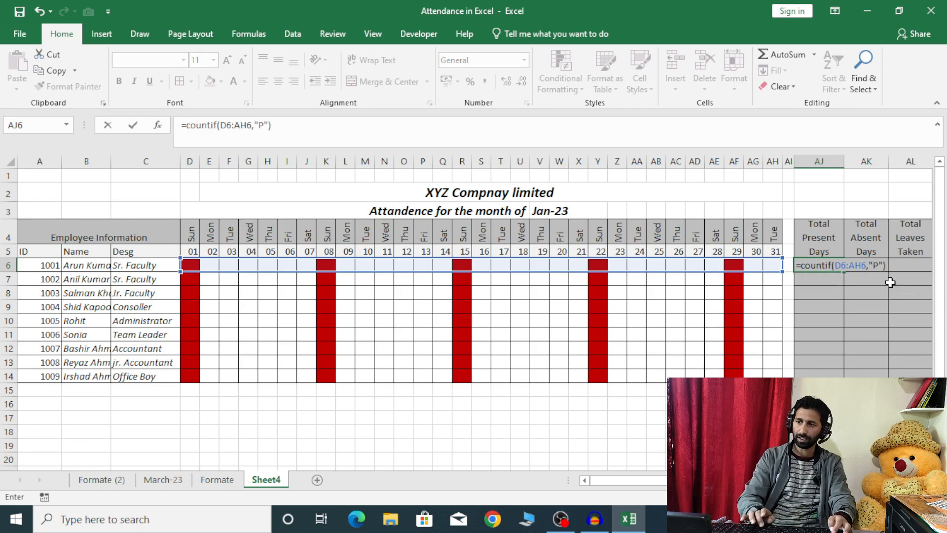
pyautogui.press('Return')
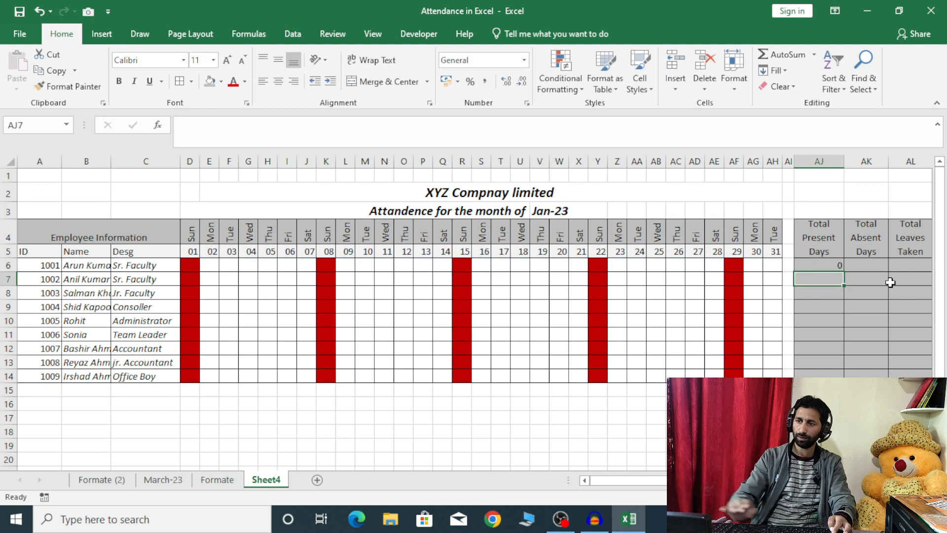
pyautogui.click(830, 266)
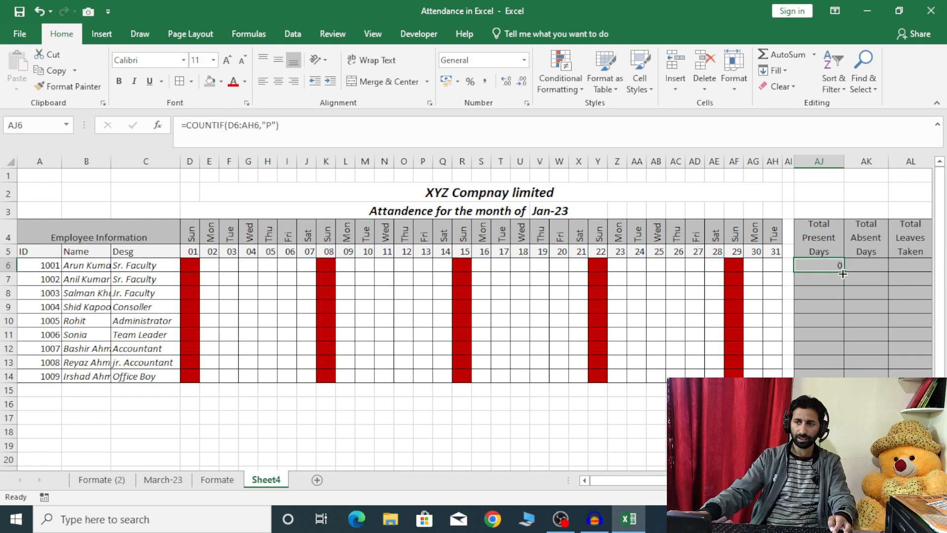
pyautogui.moveTo(843, 273); pyautogui.dragTo(844, 378)
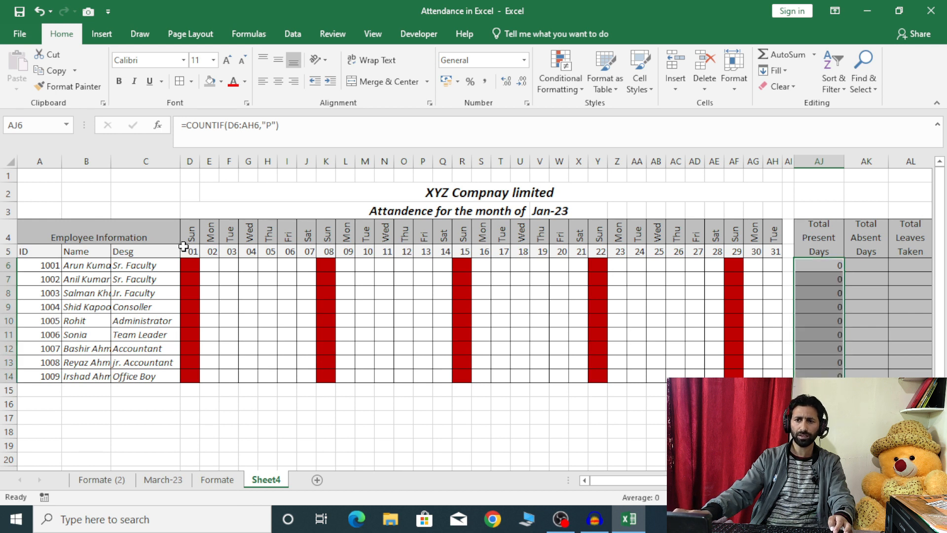
# Enter =COUNTIF(D6:AH6,"A") in AK6 to count absent days and fill it down through AK14.
pyautogui.click(854, 266)
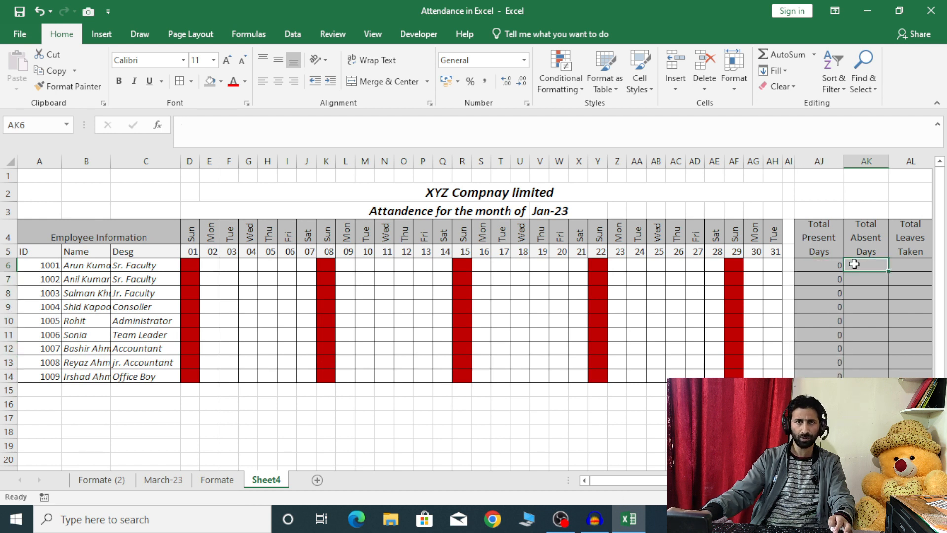
pyautogui.write('=cou')
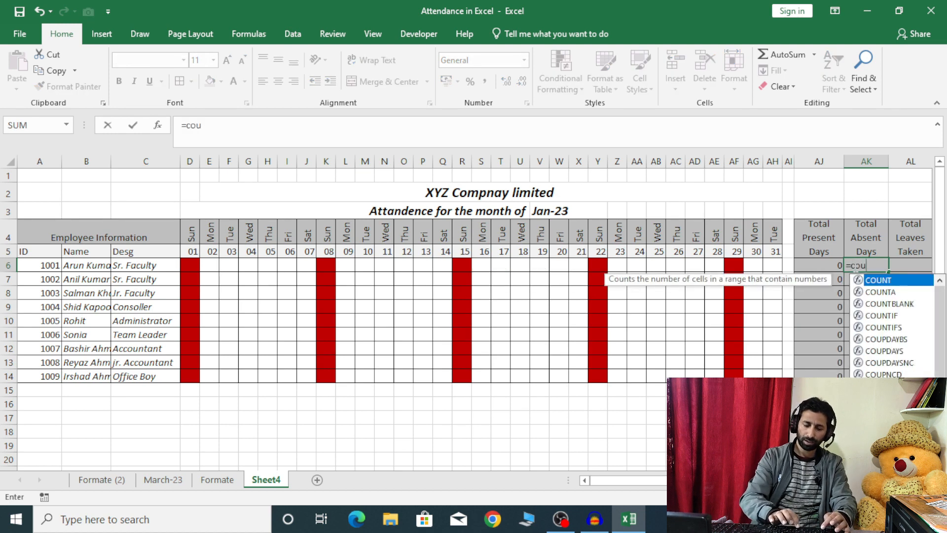
pyautogui.write('ntif(')
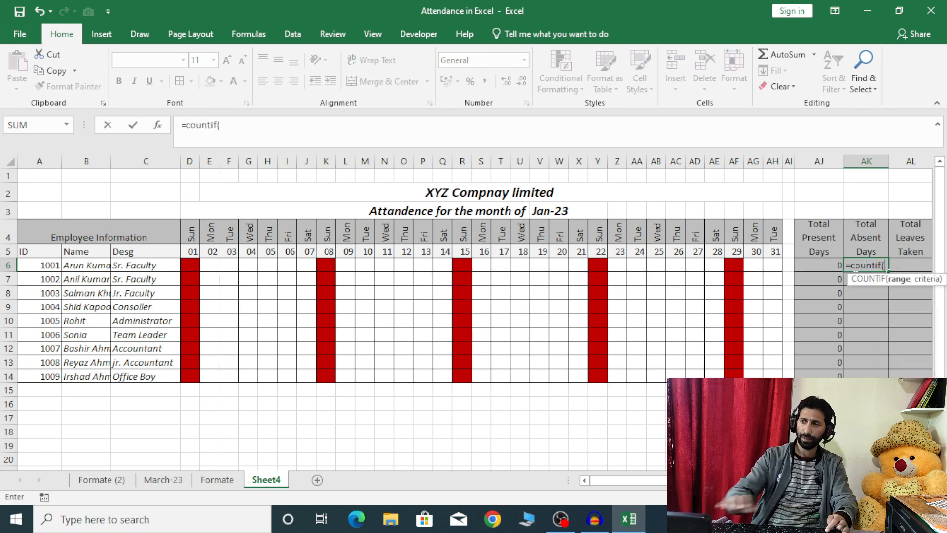
pyautogui.moveTo(191, 265); pyautogui.dragTo(782, 268)
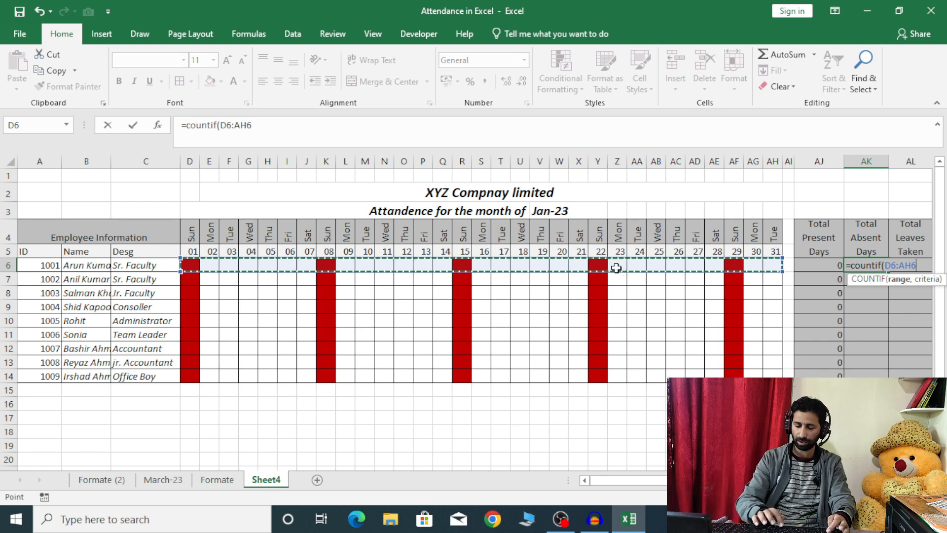
pyautogui.write(',"A"')
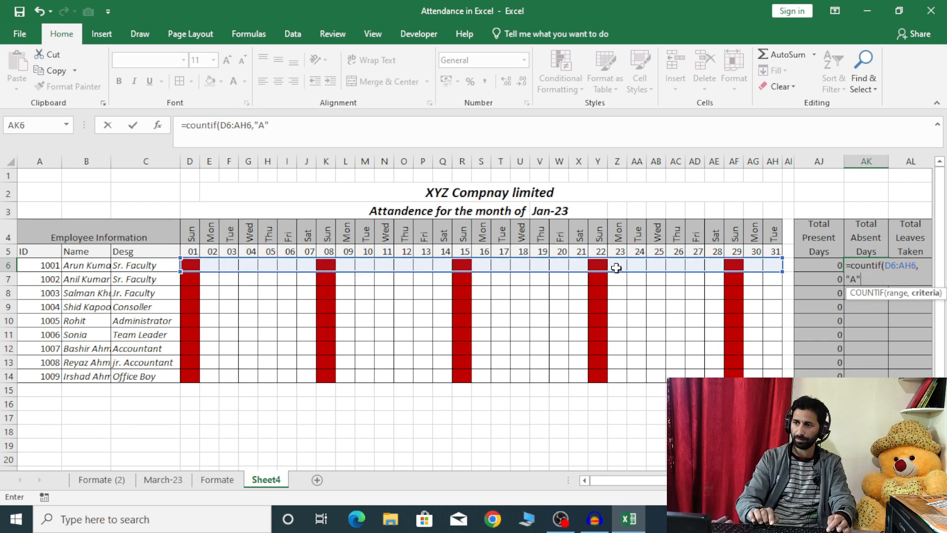
pyautogui.write(')')
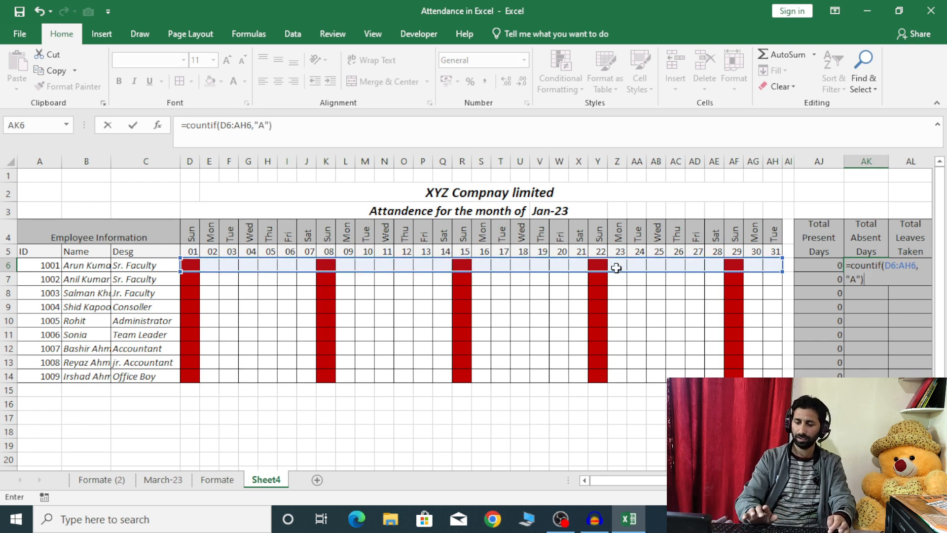
pyautogui.hotkey('ctrl', 'Return')
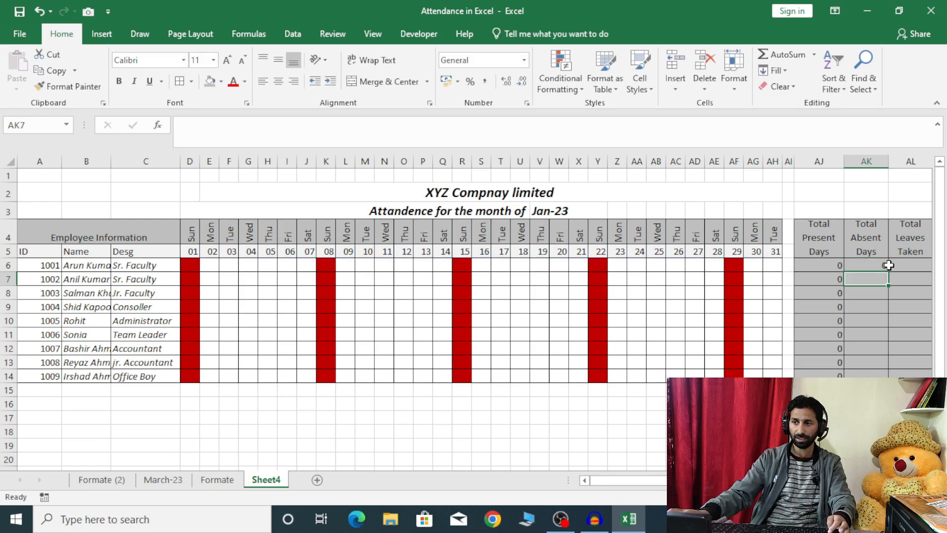
pyautogui.click(889, 267)
pyautogui.click(886, 268)
pyautogui.moveTo(887, 269); pyautogui.dragTo(898, 376)
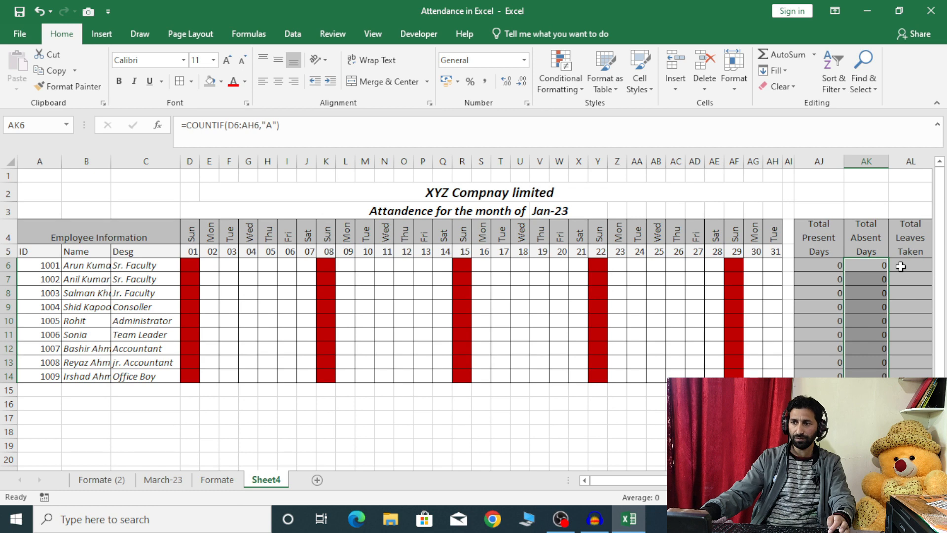
# Enter =COUNTIF(D6:AH6,"L") in AL6 to count leaves taken and fill it down through AL14.
pyautogui.click(901, 271)
pyautogui.write('=coun')
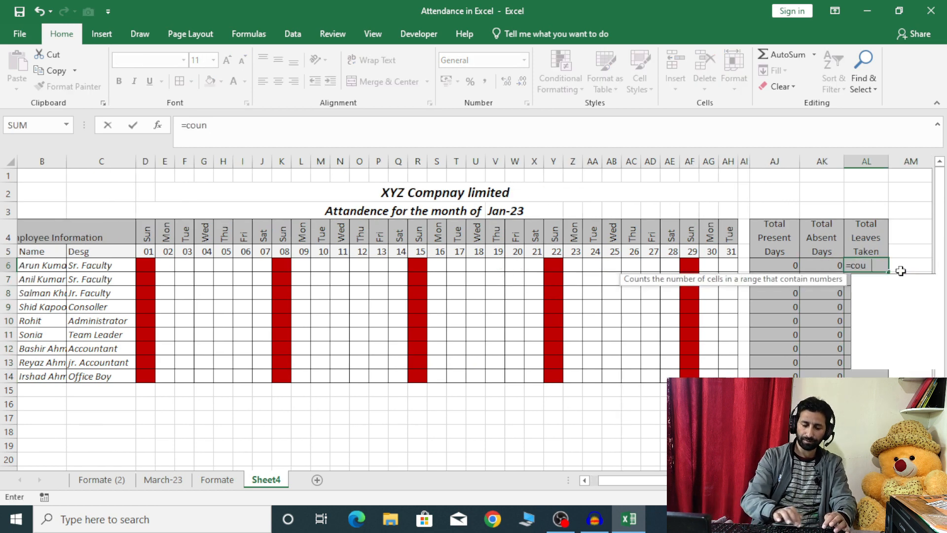
pyautogui.write('tif(')
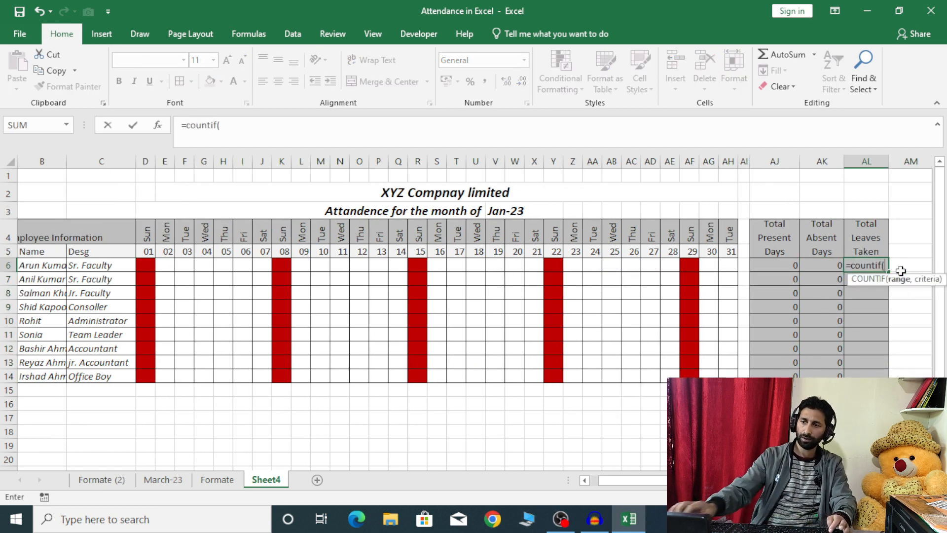
pyautogui.moveTo(147, 265); pyautogui.dragTo(728, 267)
pyautogui.write(',')
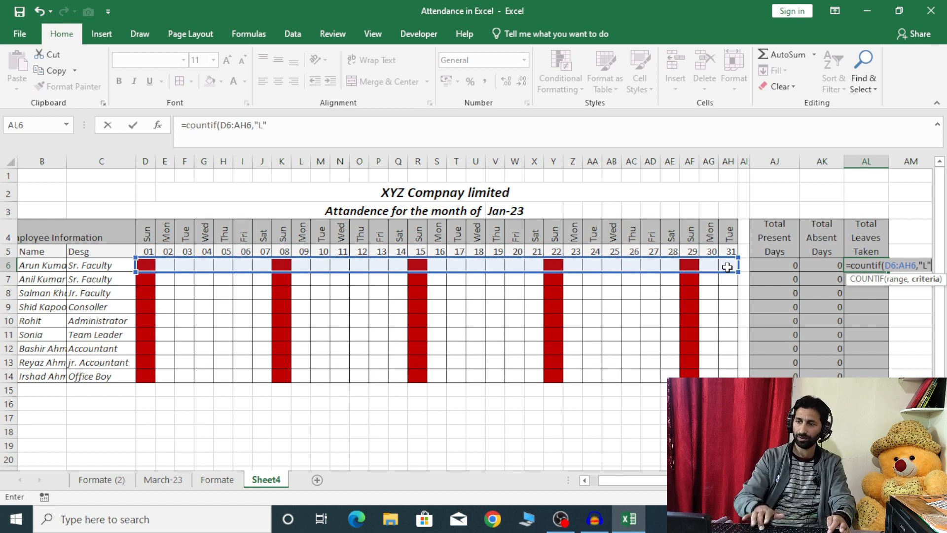
pyautogui.write('"L"')
pyautogui.press('Return')
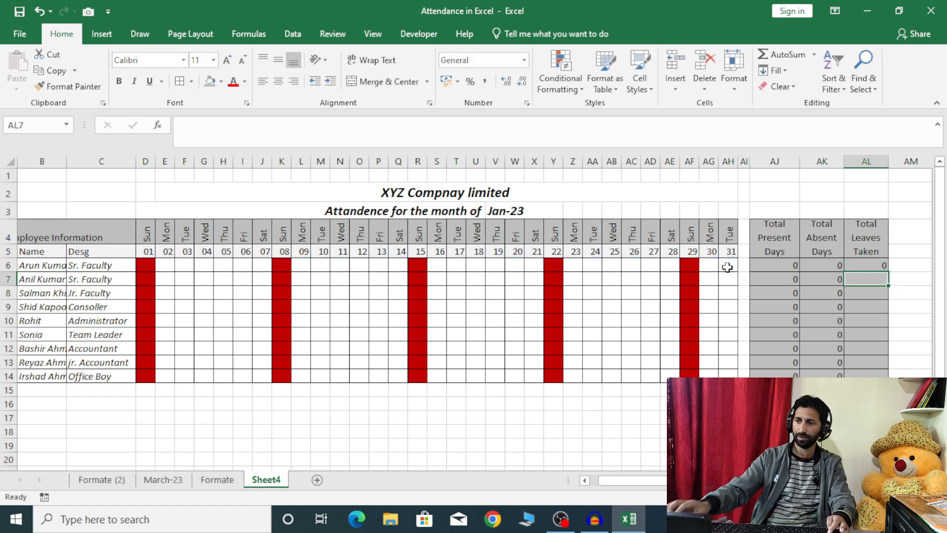
pyautogui.click(874, 265)
pyautogui.doubleClick(887, 272)
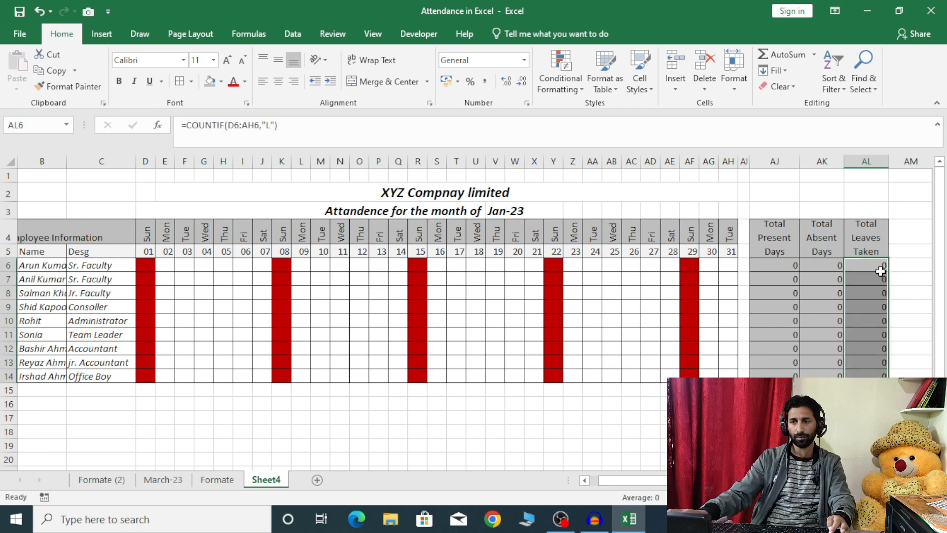
# Test the summary formulas with sample marks: l in O6, p in U6, and a in AA6 and AA10.
pyautogui.click(356, 269)
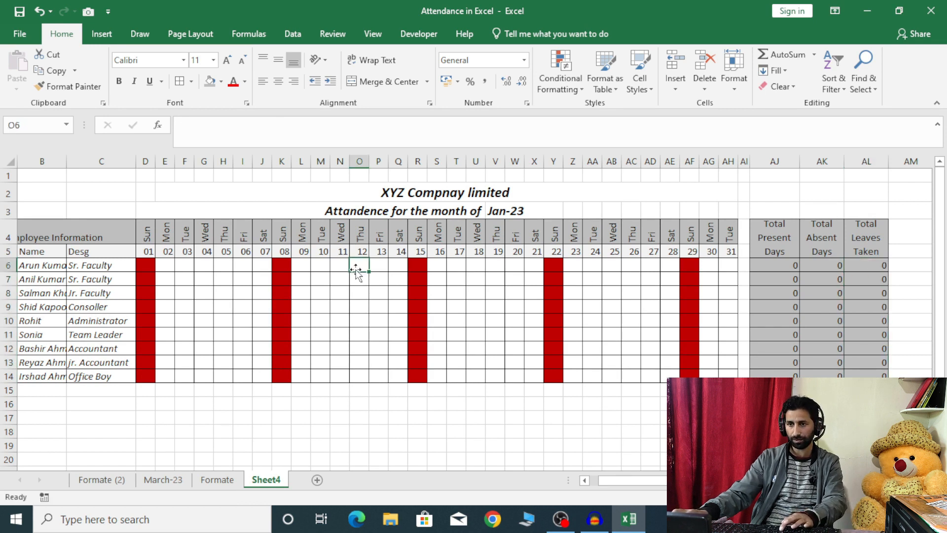
pyautogui.write('l')
pyautogui.press('Return')
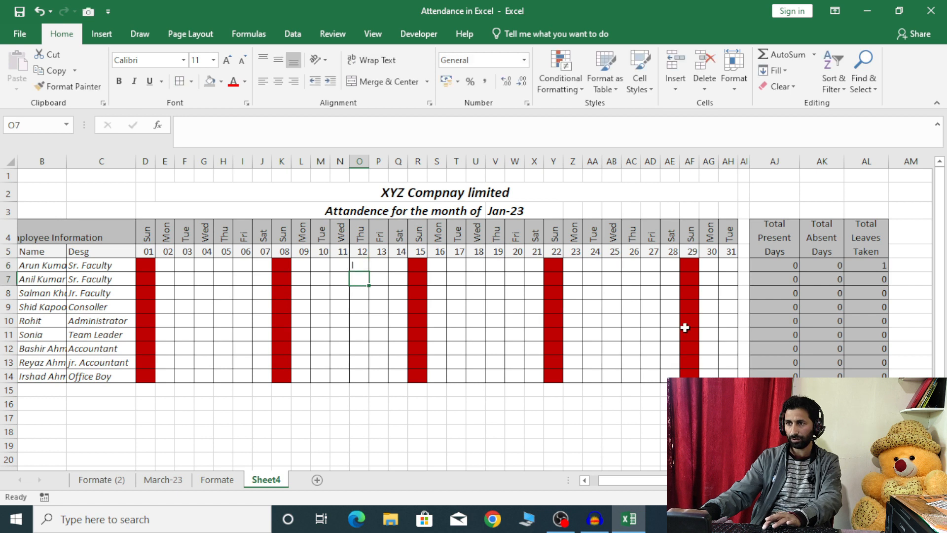
pyautogui.click(887, 266)
pyautogui.click(477, 265)
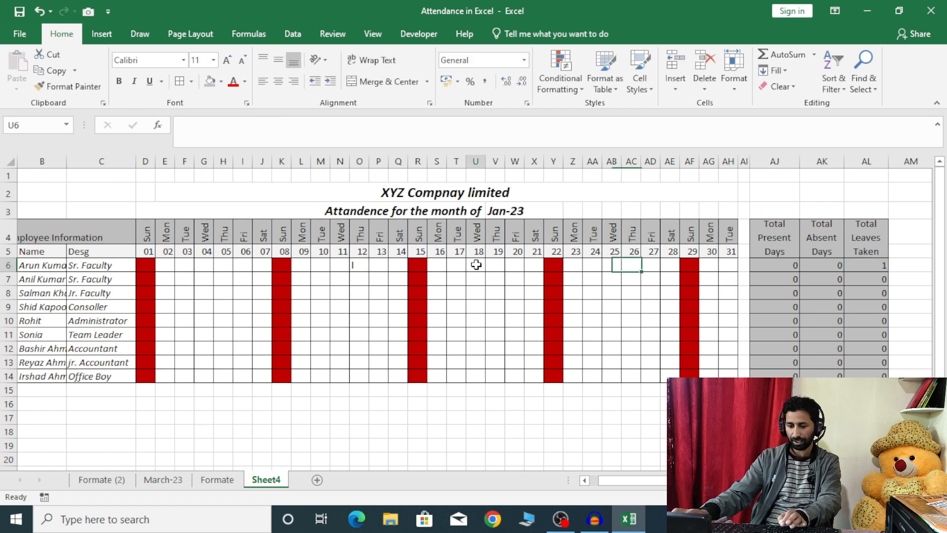
pyautogui.write('p')
pyautogui.press('Return')
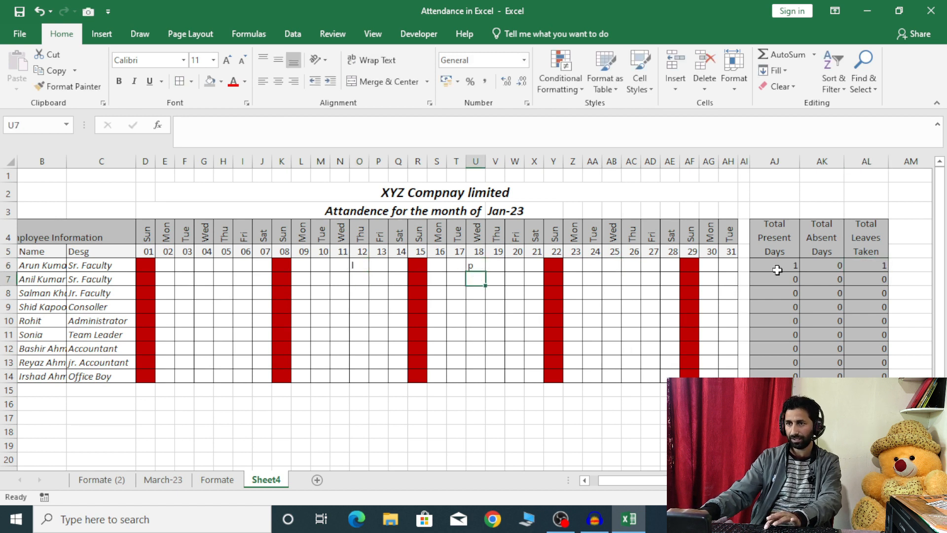
pyautogui.click(596, 265)
pyautogui.write('a')
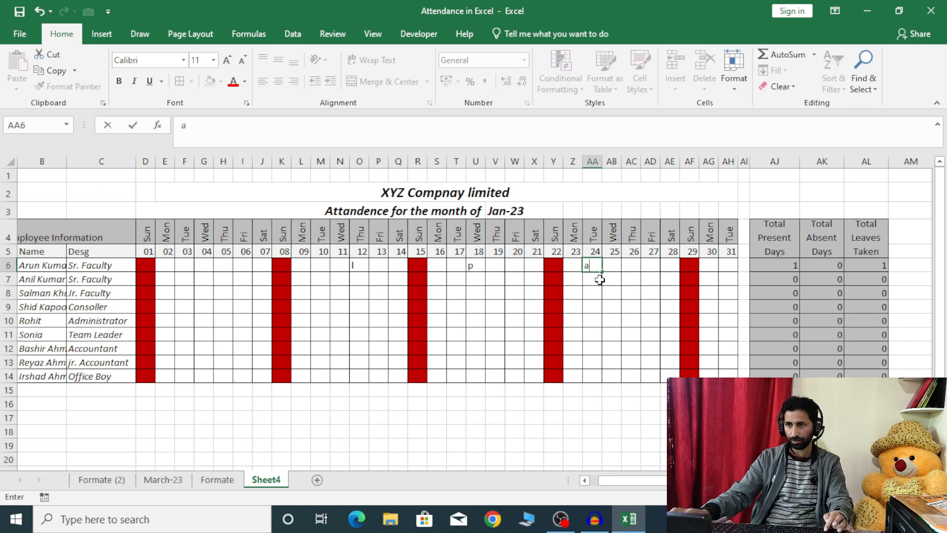
pyautogui.click(597, 321)
pyautogui.write('a')
pyautogui.click(594, 348)
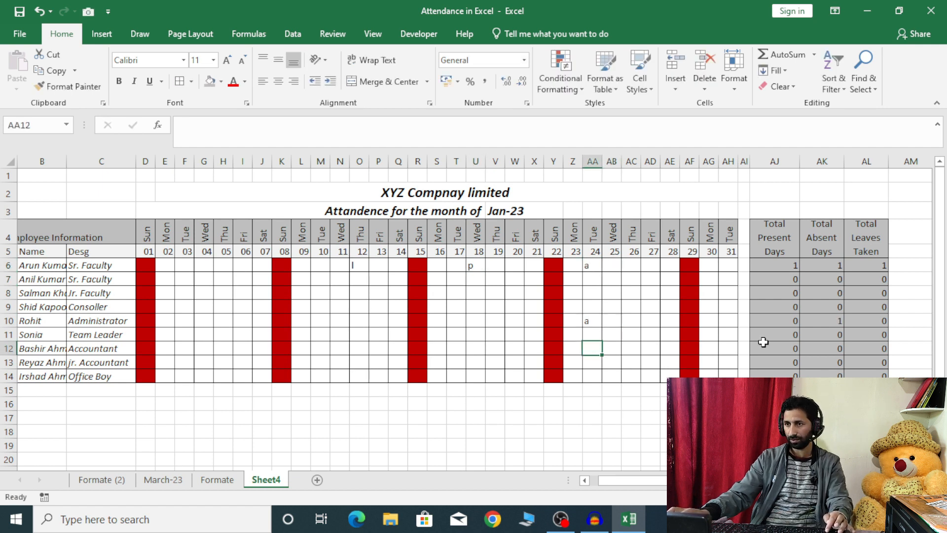
# Clear the sample attendance marks from AA6:AA10, U6 and O6.
pyautogui.moveTo(591, 266); pyautogui.dragTo(591, 318)
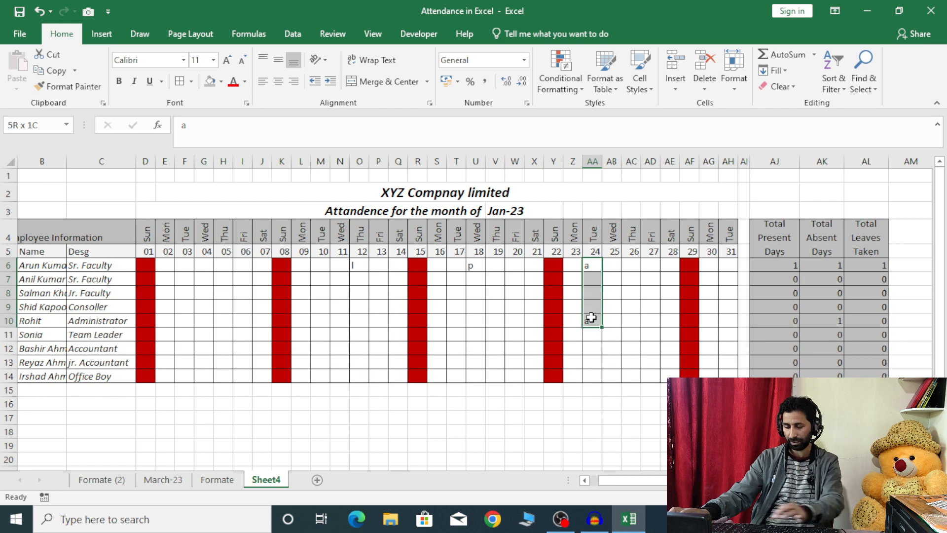
pyautogui.press('Delete')
pyautogui.click(475, 265)
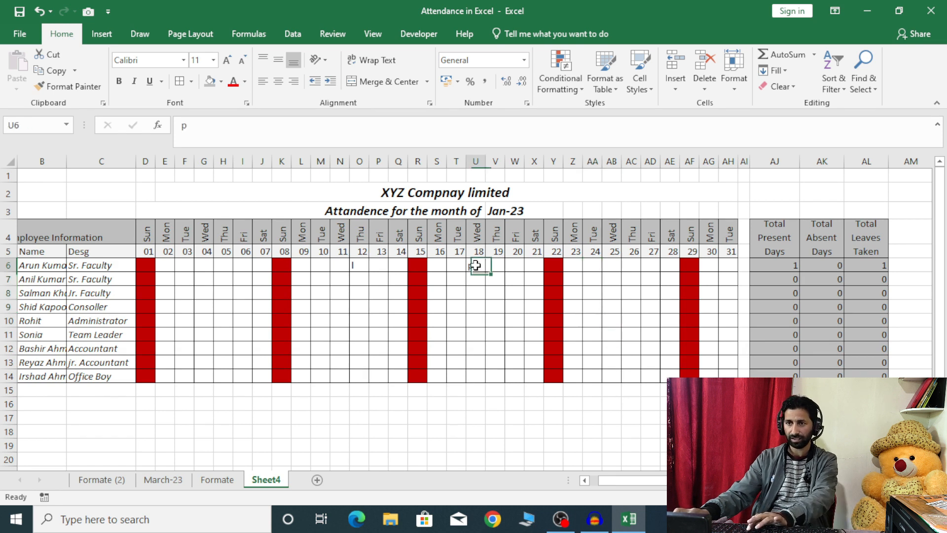
pyautogui.press('Delete')
pyautogui.click(356, 265)
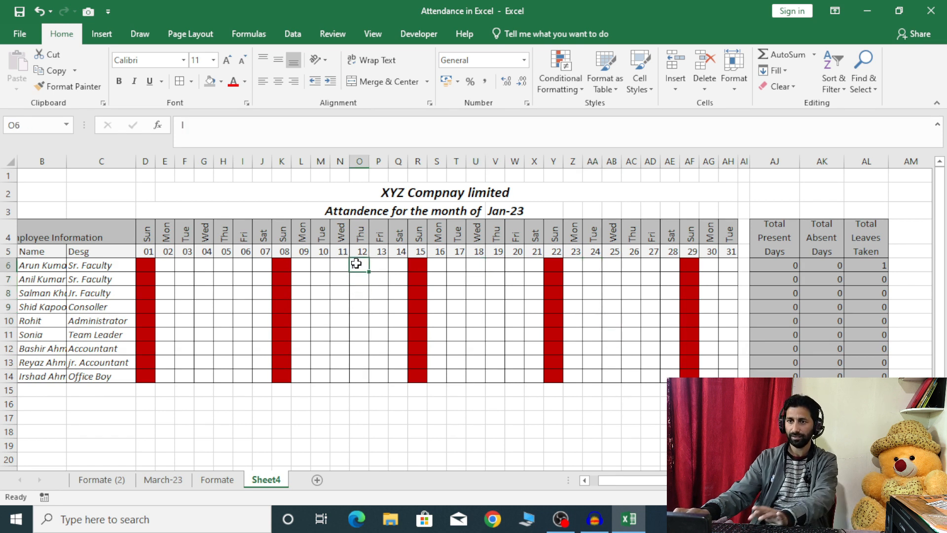
pyautogui.press('Delete')
pyautogui.click(359, 292)
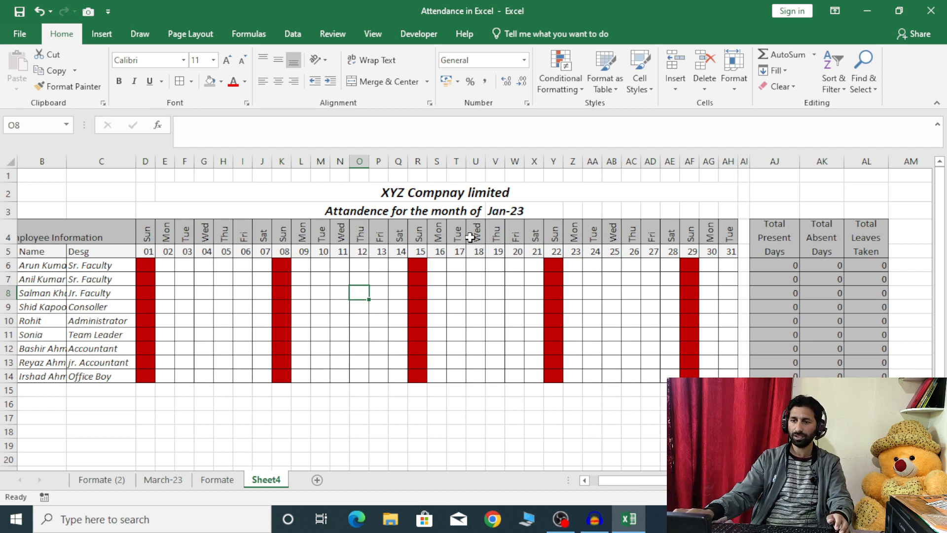
# Rename the Sheet4 worksheet as Formate_A.
pyautogui.click(270, 484)
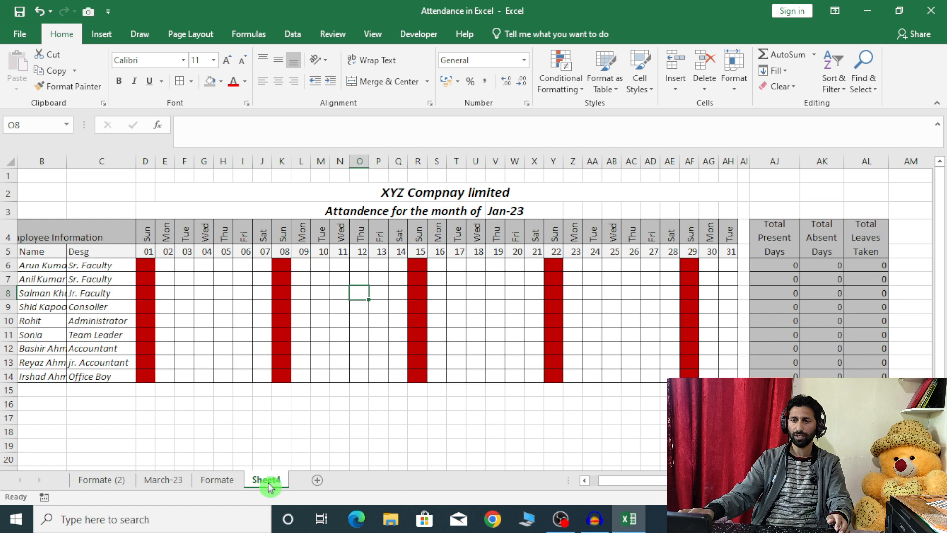
pyautogui.rightClick(270, 485)
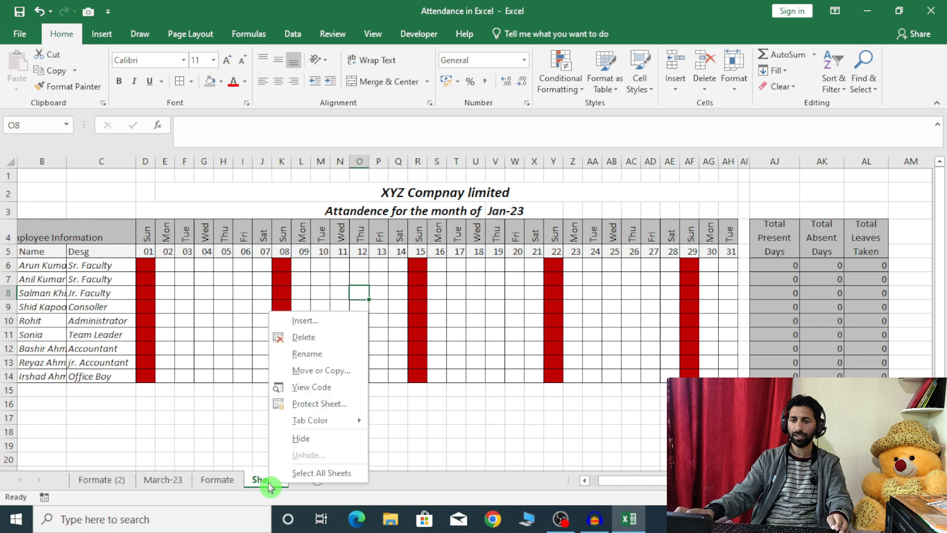
pyautogui.click(301, 351)
pyautogui.write('Fo')
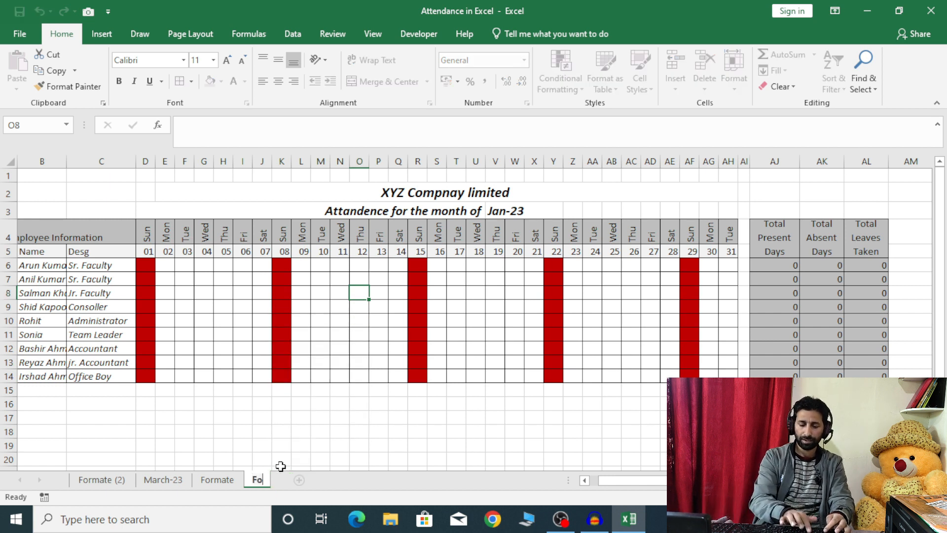
pyautogui.write('rmate')
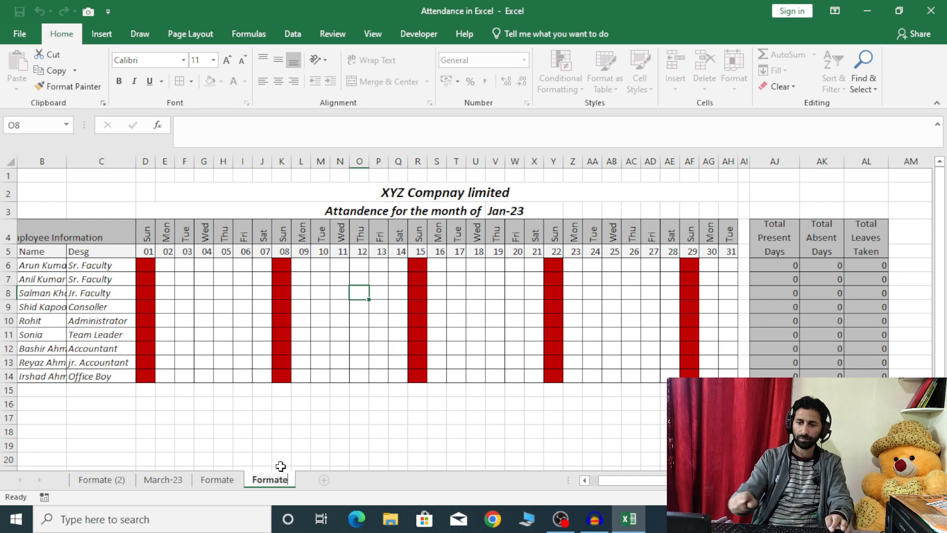
pyautogui.write('_A')
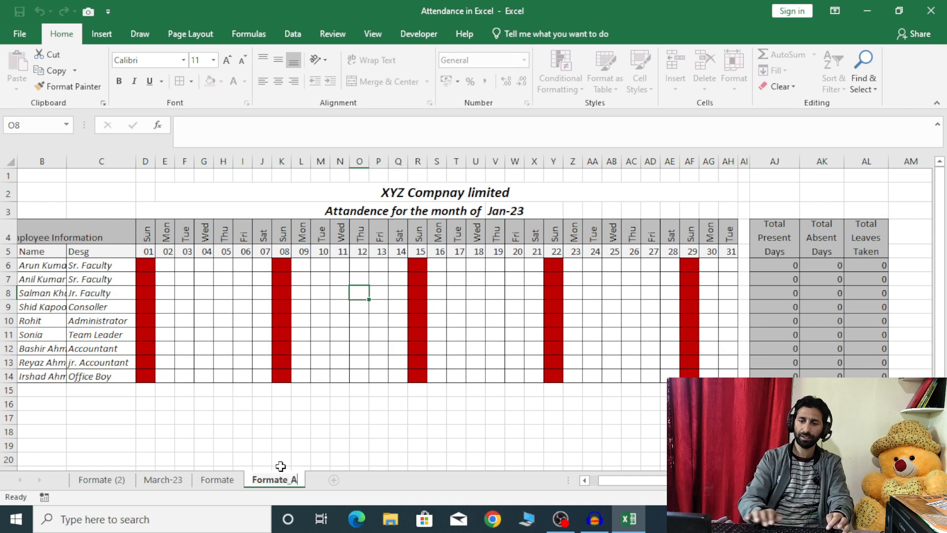
pyautogui.click(286, 462)
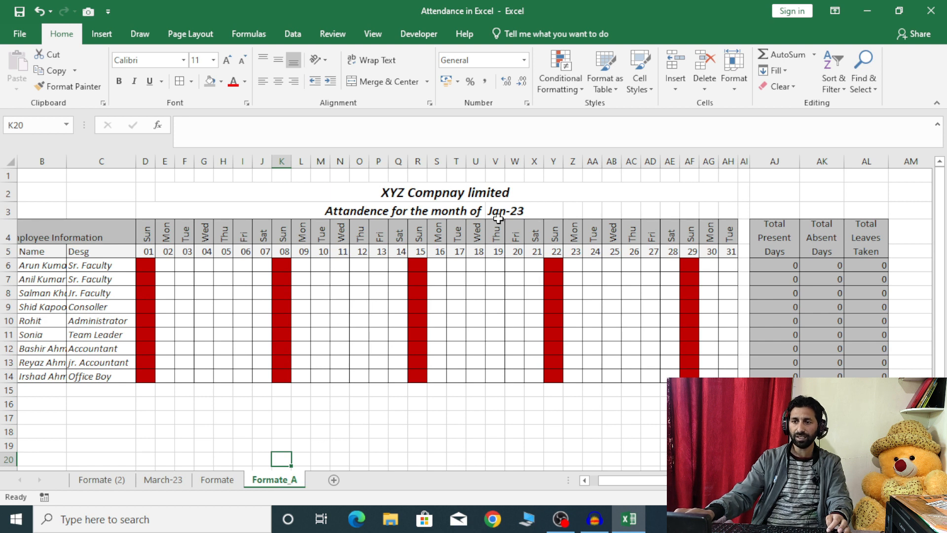
# Create a copy of the Formate_A worksheet in the same workbook, placed before the Formate (2) sheet.
pyautogui.rightClick(284, 483)
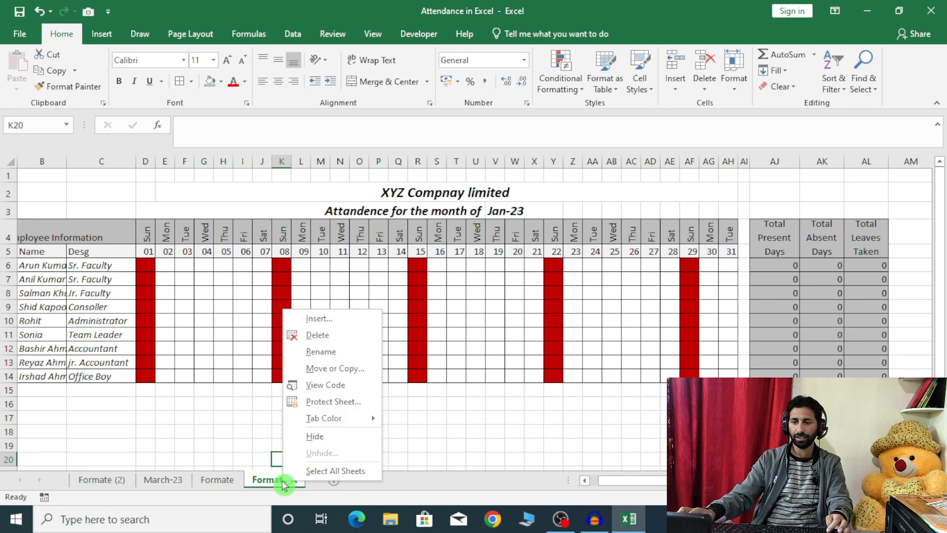
pyautogui.click(319, 375)
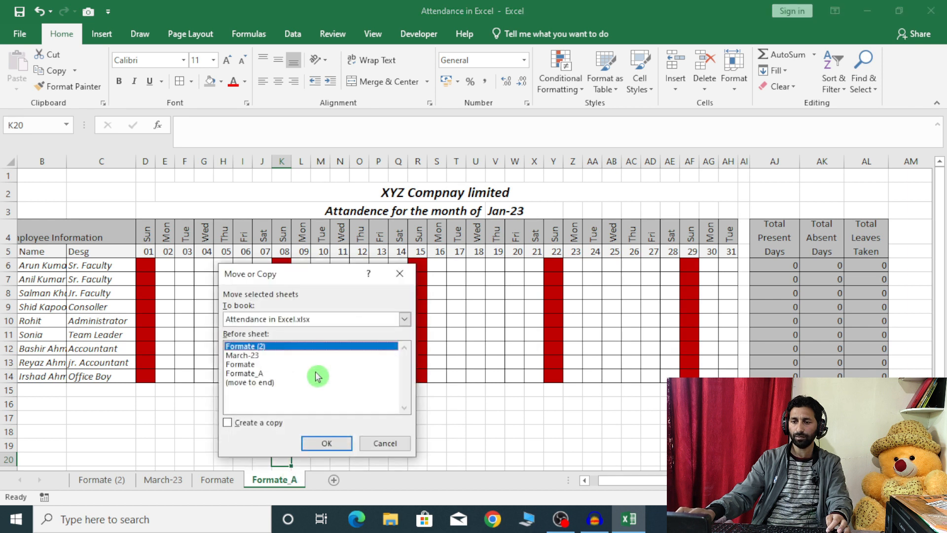
pyautogui.click(229, 425)
pyautogui.click(320, 444)
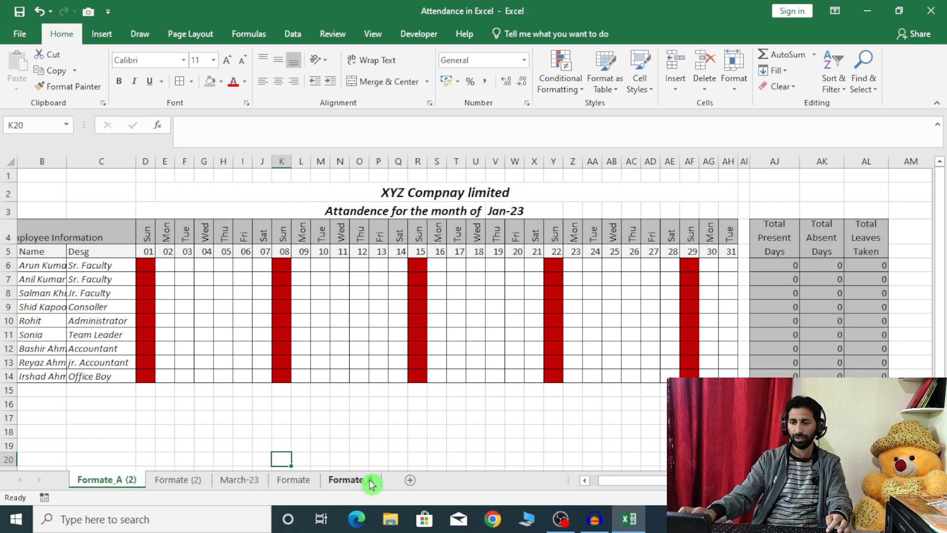
# Rename the copied worksheet Formate_A (2) as Jan-23.
pyautogui.rightClick(131, 483)
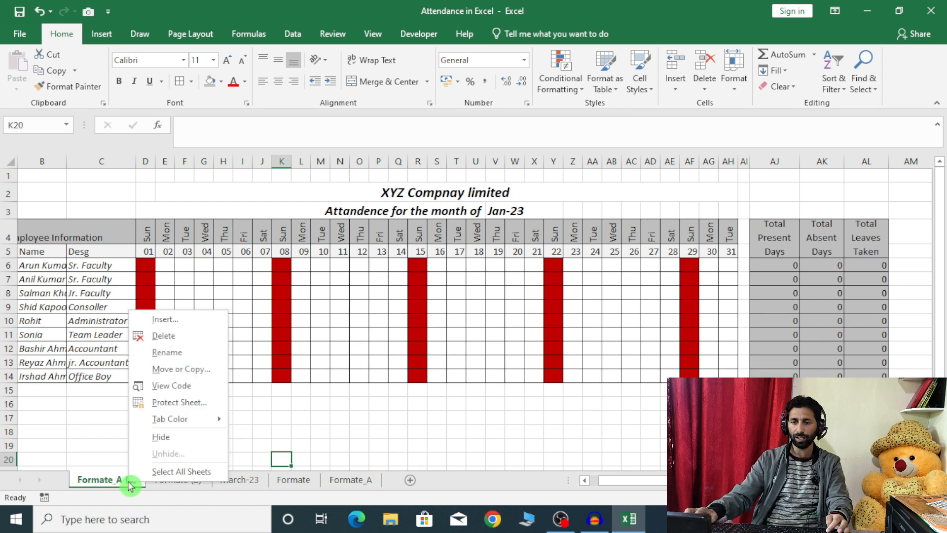
pyautogui.click(164, 353)
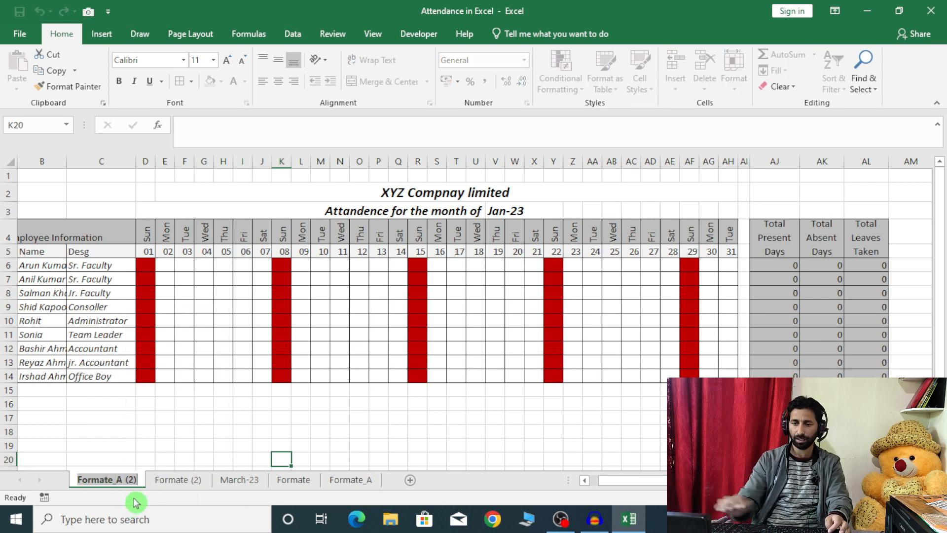
pyautogui.write('Jan-23')
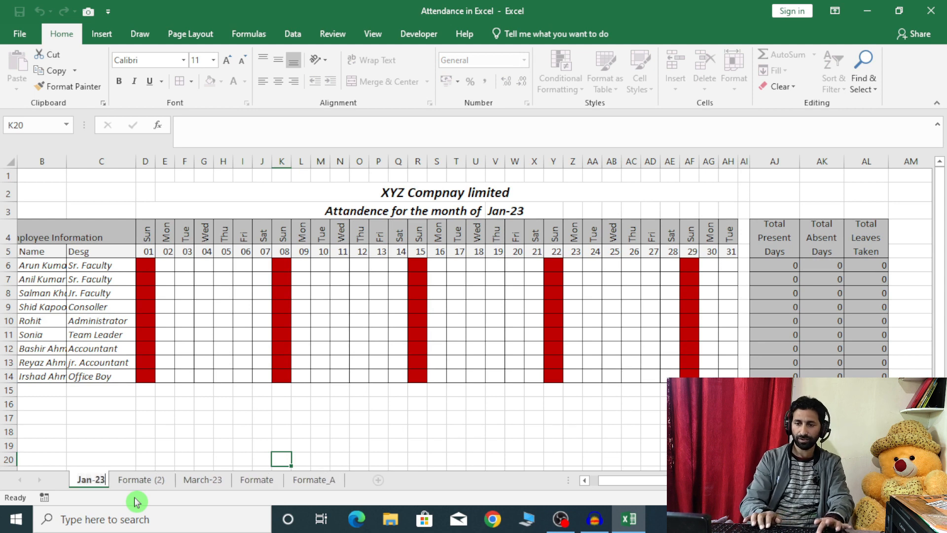
pyautogui.press('Return')
# On the Formate_A sheet, add list data validation to cell D6 with the source Sun,P,A,L,H.
pyautogui.click(132, 480)
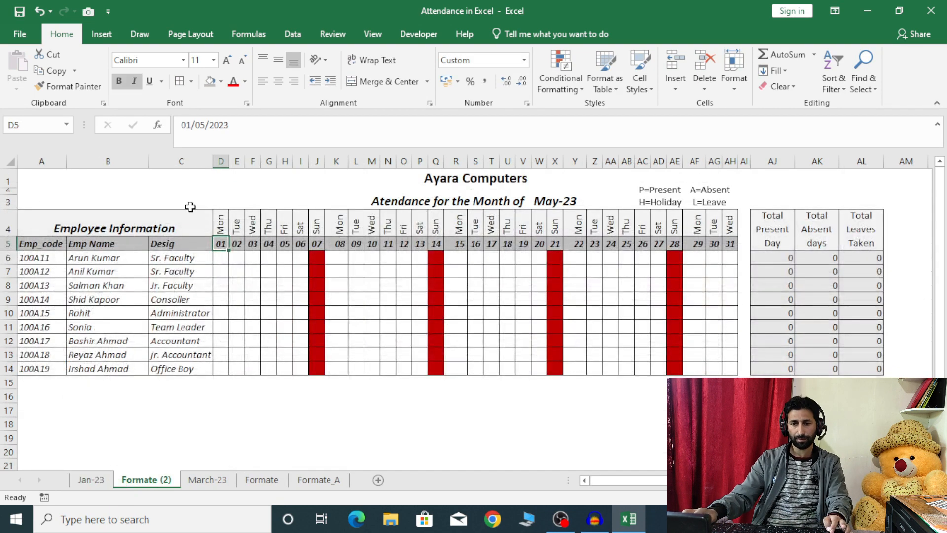
pyautogui.click(296, 481)
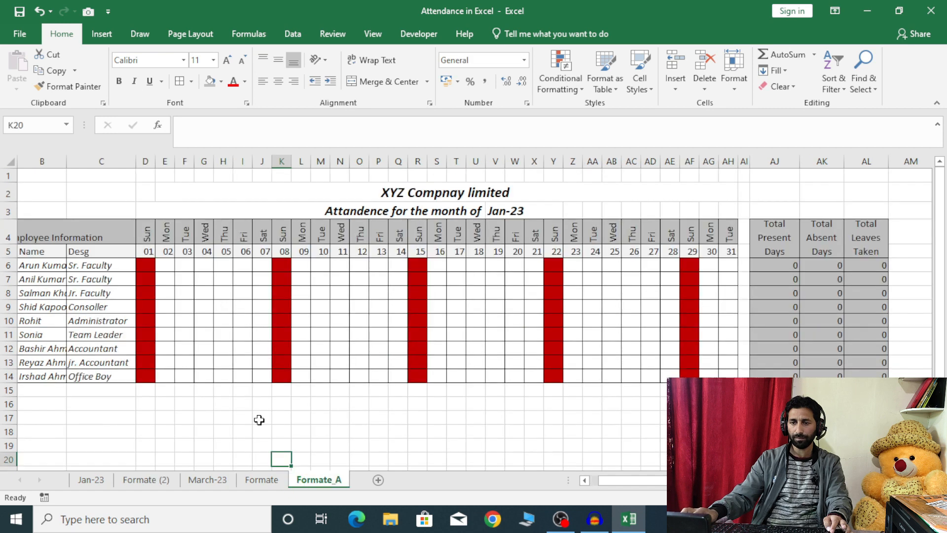
pyautogui.click(150, 266)
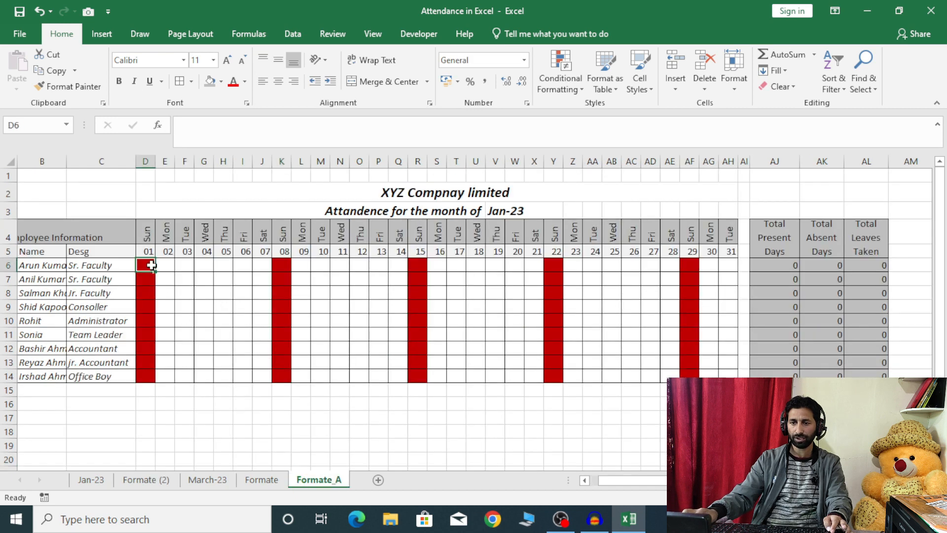
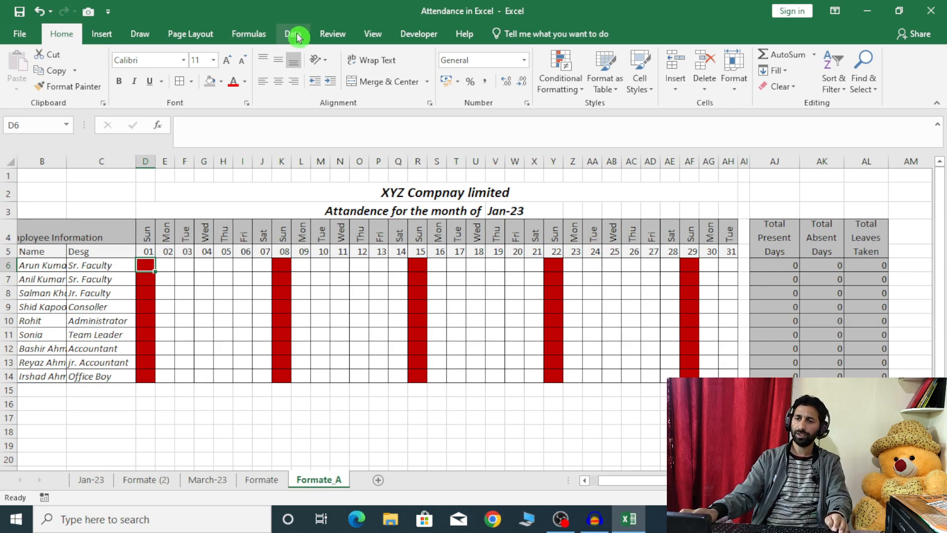
pyautogui.click(296, 37)
pyautogui.click(573, 90)
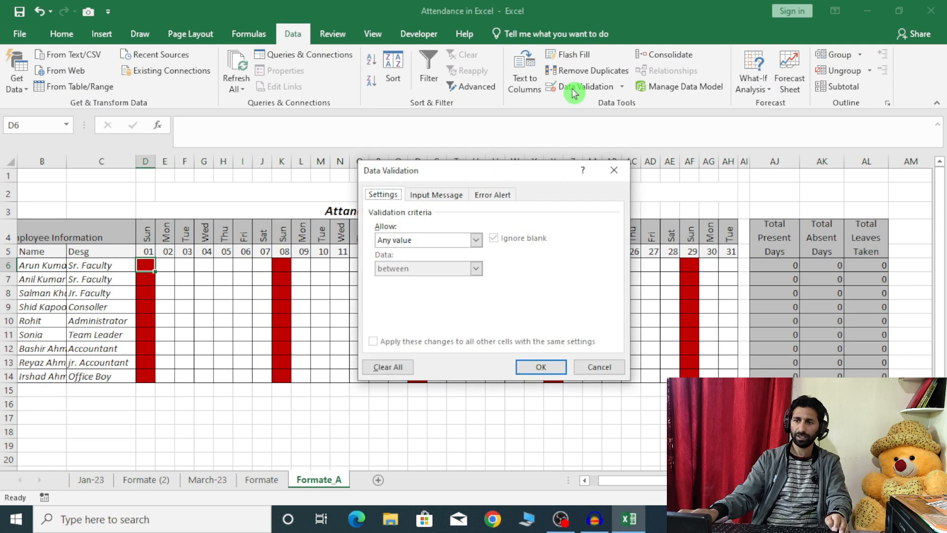
pyautogui.click(458, 242)
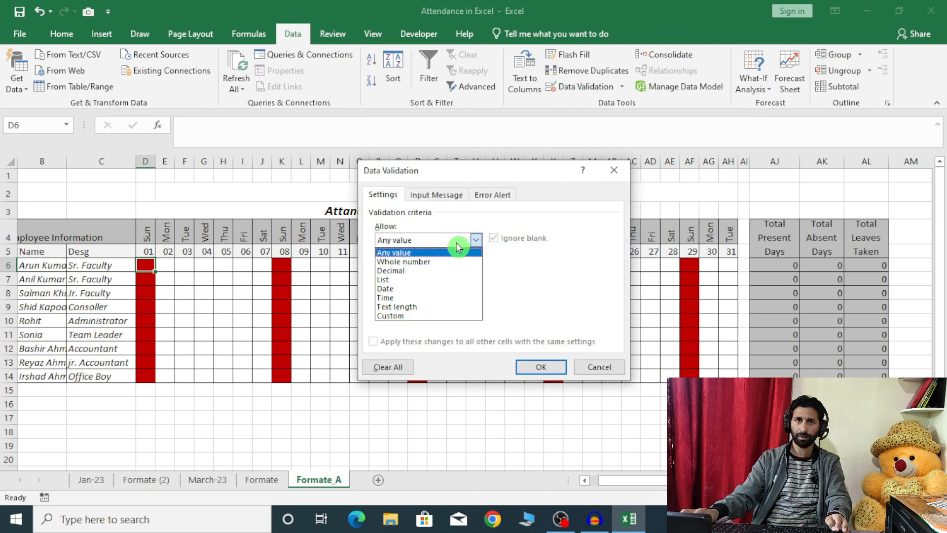
pyautogui.click(385, 279)
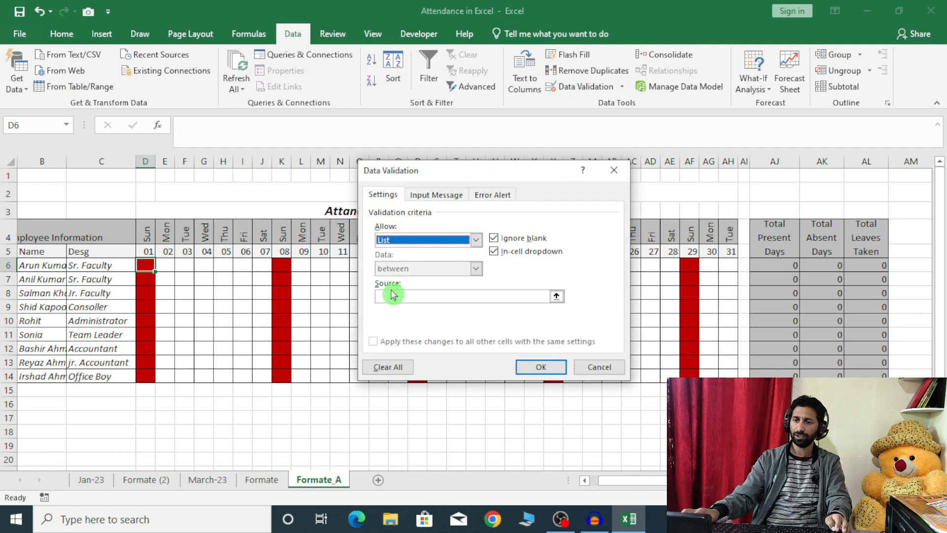
pyautogui.click(387, 297)
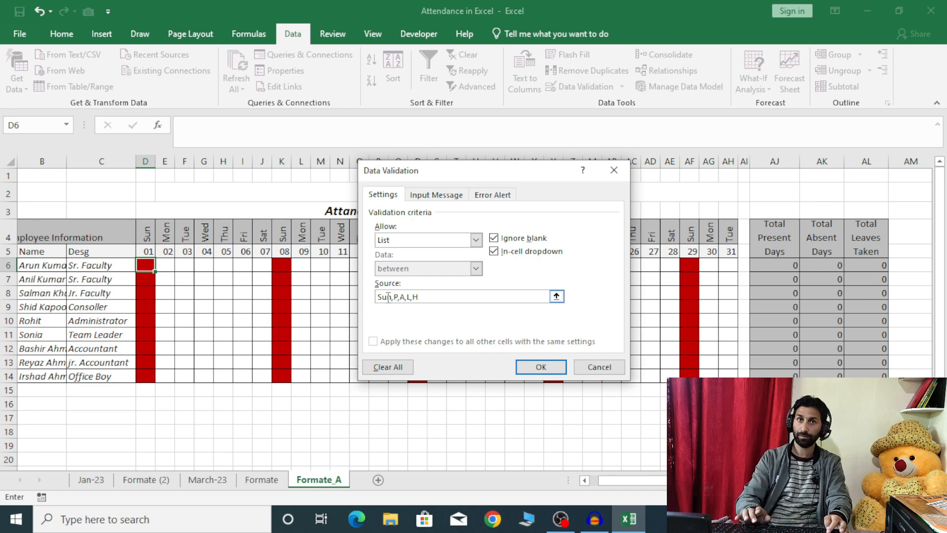
pyautogui.press('Return')
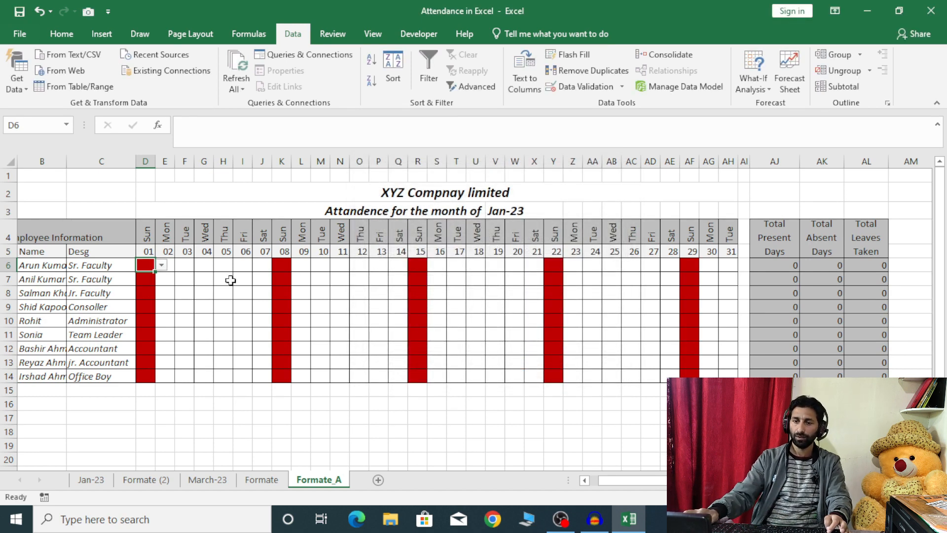
# Test the dropdown in D6 by choosing Sun, clear the cell and review the list options.
pyautogui.click(161, 265)
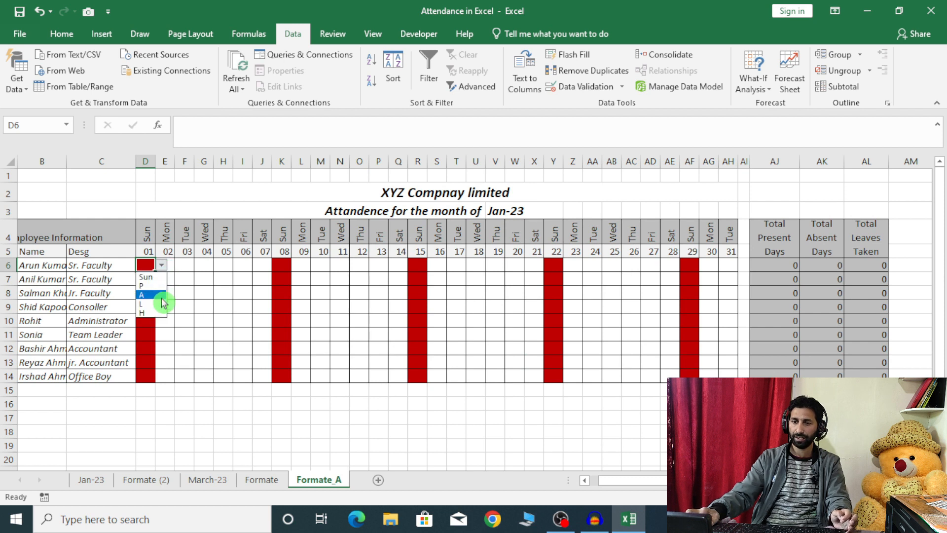
pyautogui.click(160, 277)
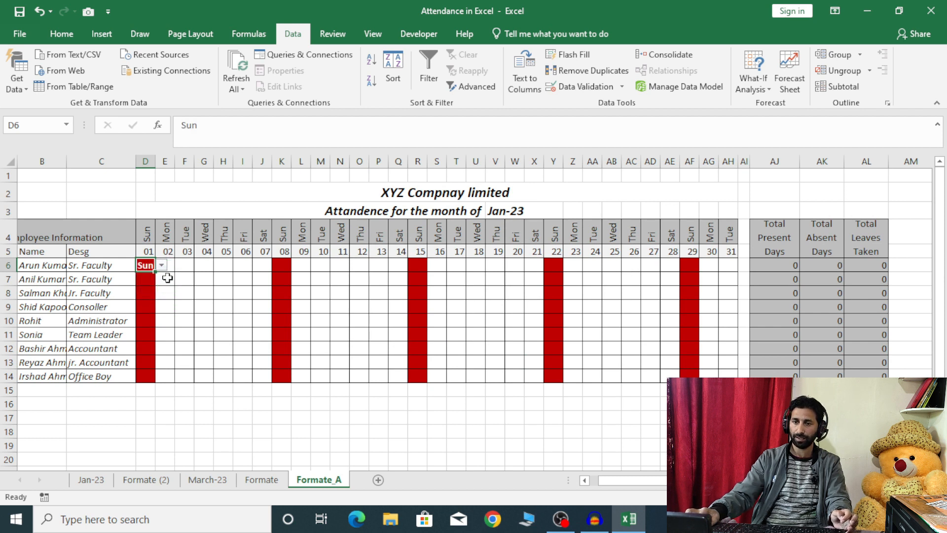
pyautogui.click(157, 278)
pyautogui.press('Up')
pyautogui.press('Left')
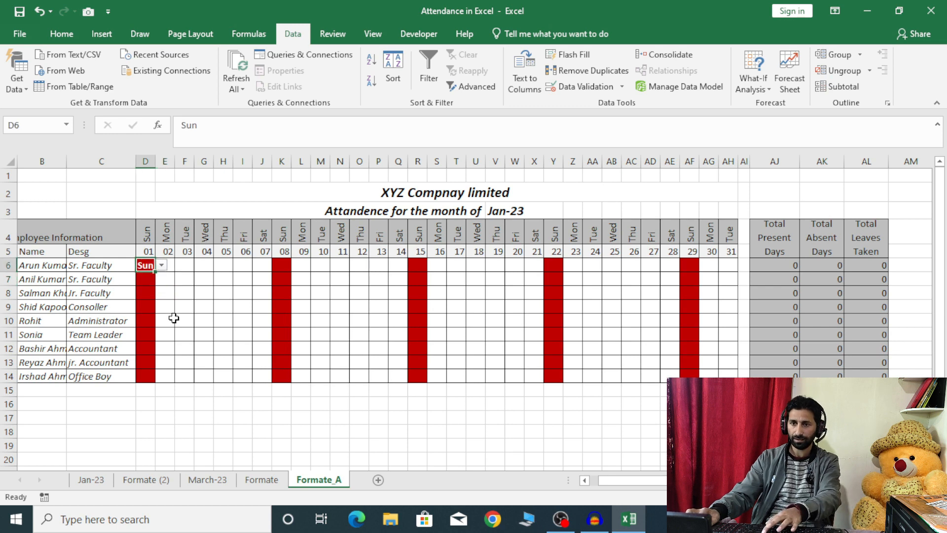
pyautogui.press('Delete')
pyautogui.click(161, 265)
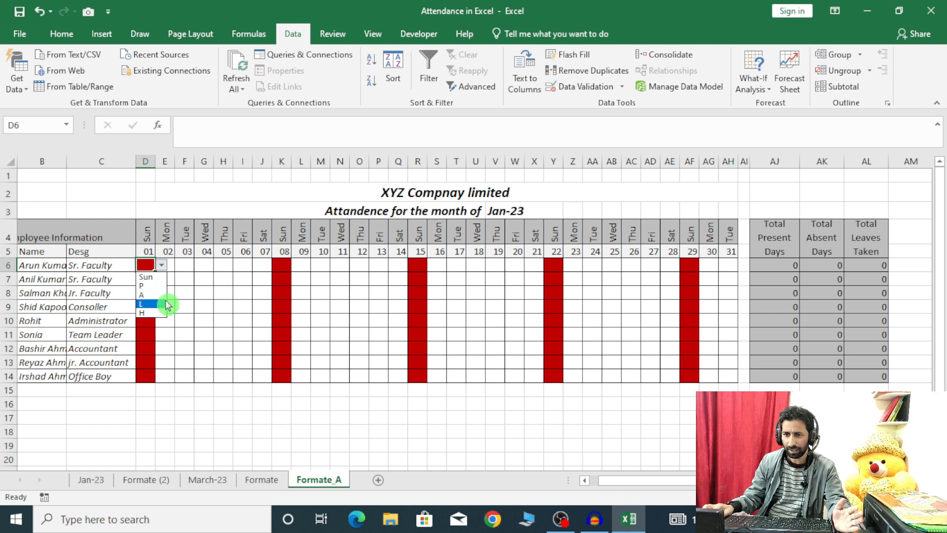
pyautogui.press('Escape')
# Fill the dropdown validation from D6 across the whole attendance grid through AH14.
pyautogui.click(172, 265)
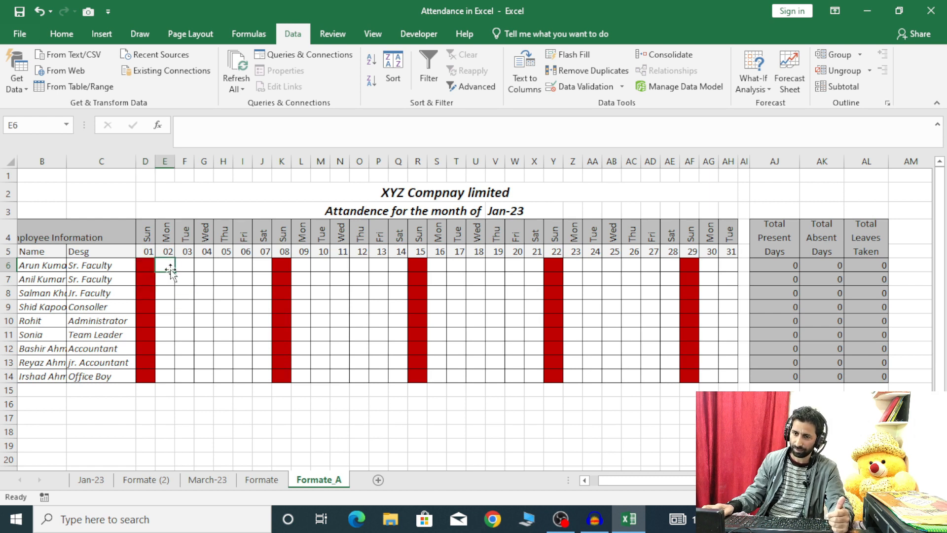
pyautogui.click(151, 265)
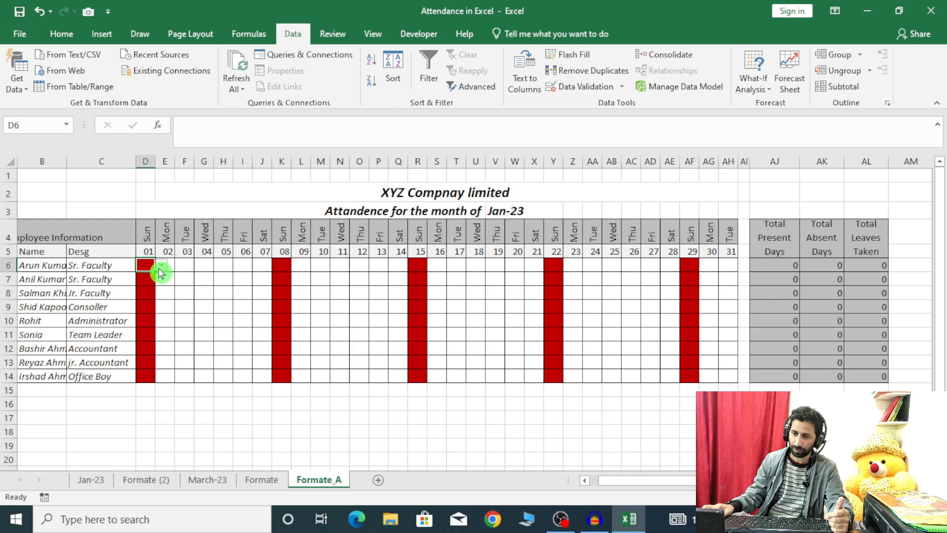
pyautogui.moveTo(155, 271); pyautogui.dragTo(730, 377)
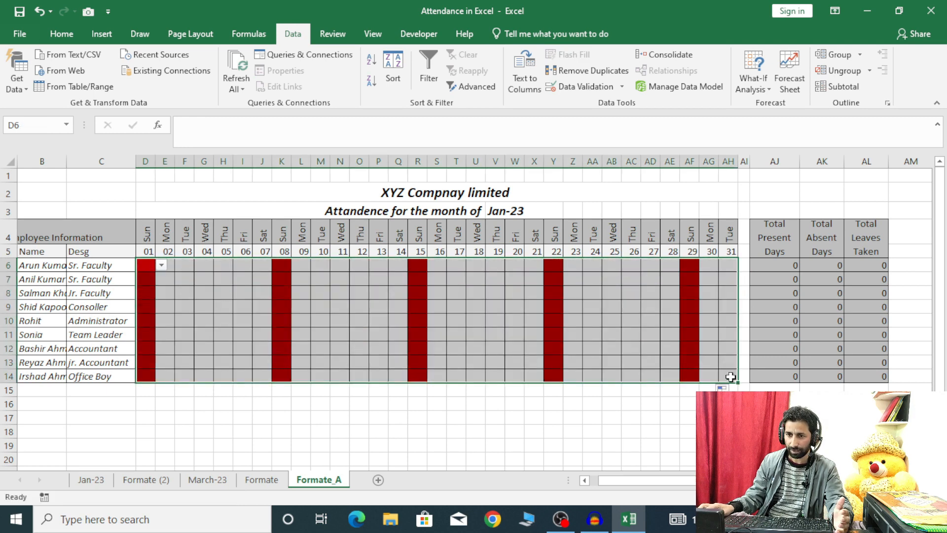
pyautogui.click(341, 447)
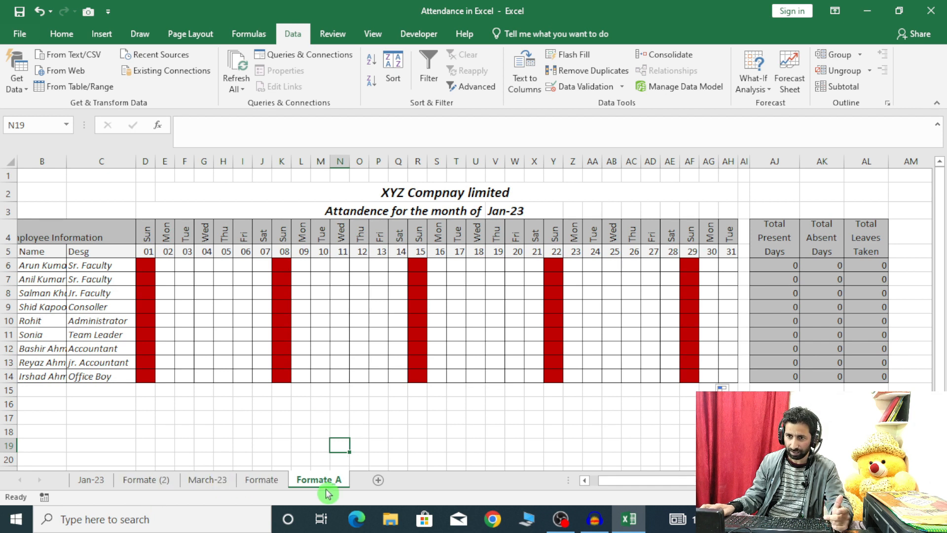
# Change the month's start date in D5 to 01/02/2023.
pyautogui.click(147, 254)
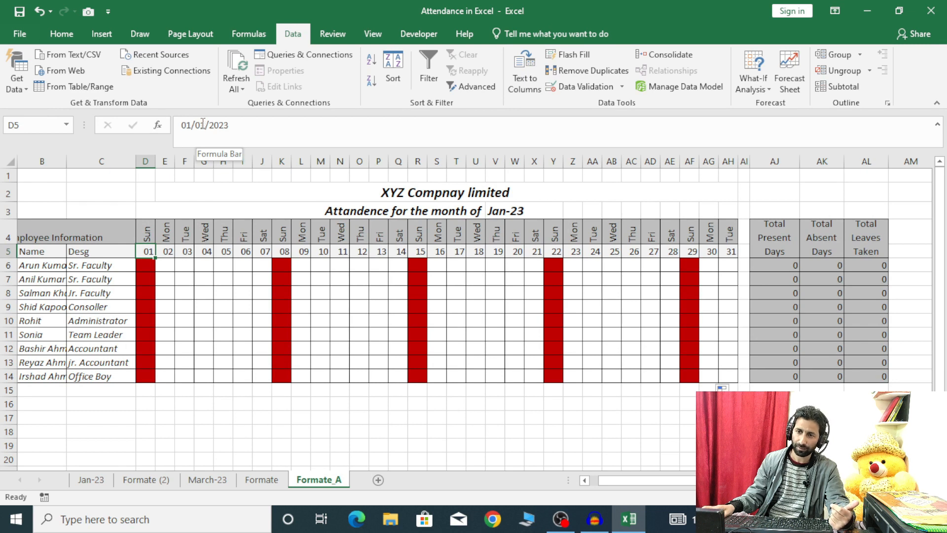
pyautogui.click(204, 124)
pyautogui.press('BackSpace')
pyautogui.press('BackSpace')
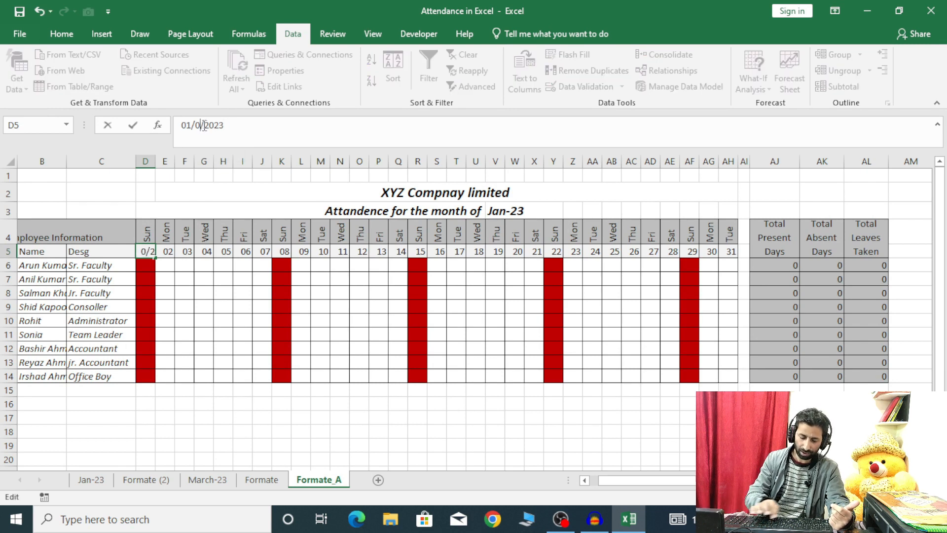
pyautogui.write('2/')
pyautogui.press('Return')
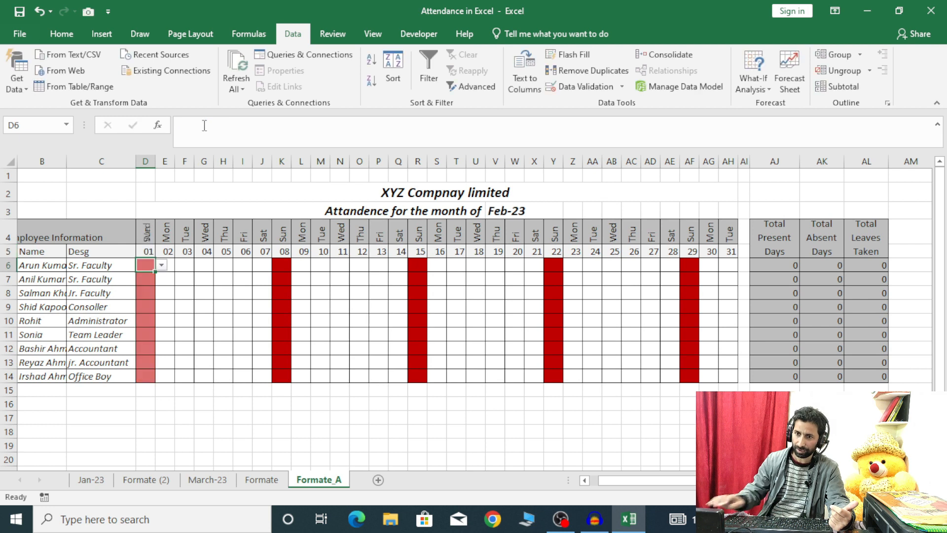
# Fill the February dates from D5 through AH5 and check the surplus days in AF4:AH5.
pyautogui.click(146, 252)
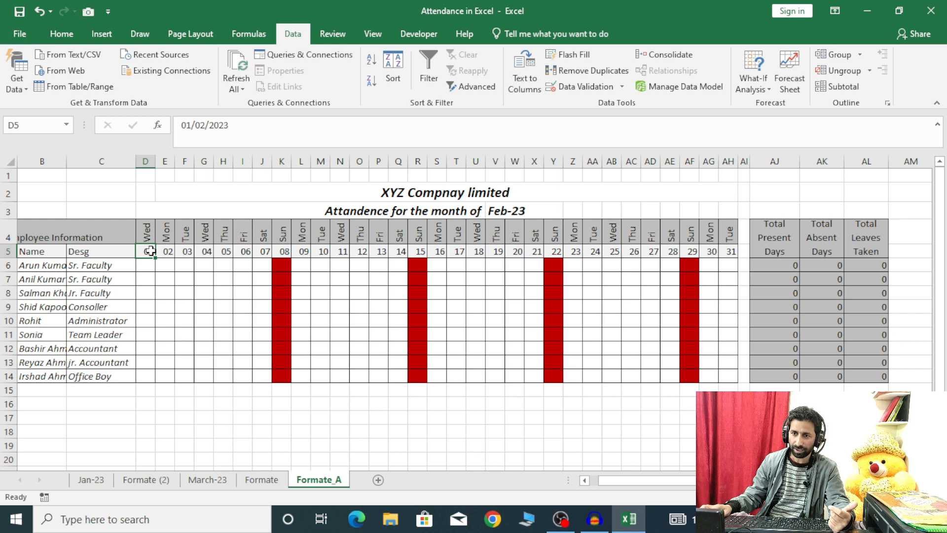
pyautogui.click(166, 253)
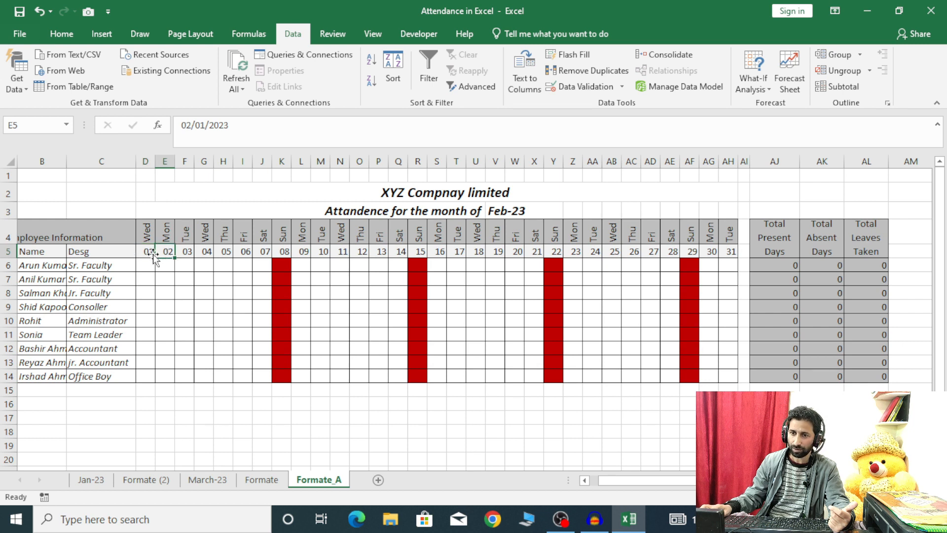
pyautogui.click(151, 254)
pyautogui.moveTo(168, 258); pyautogui.dragTo(741, 253)
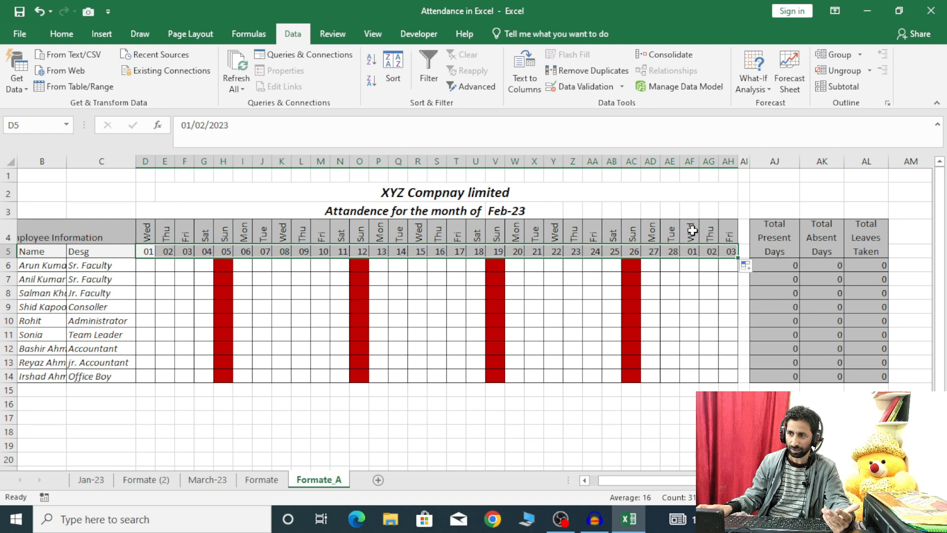
pyautogui.moveTo(690, 232); pyautogui.dragTo(729, 252)
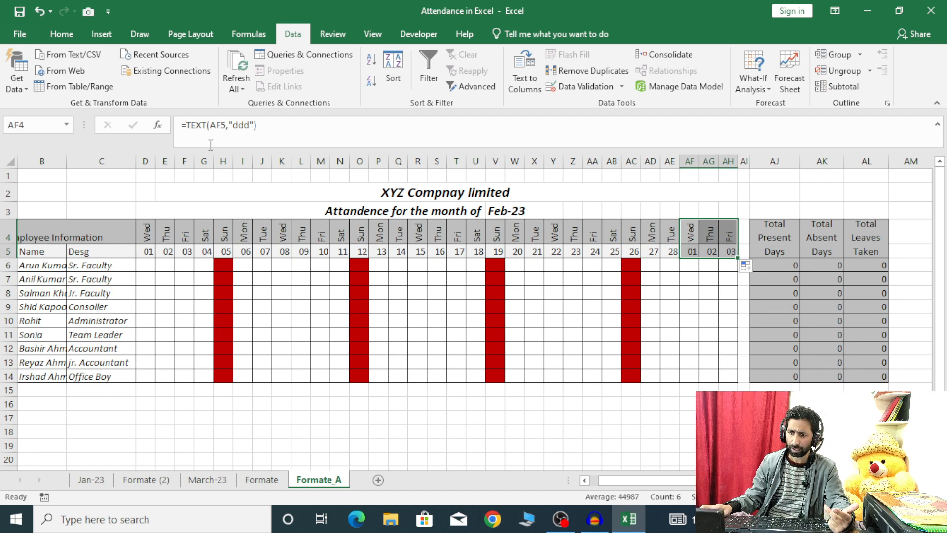
# Set the month's start date in D5 to 01/03/2023.
pyautogui.click(144, 253)
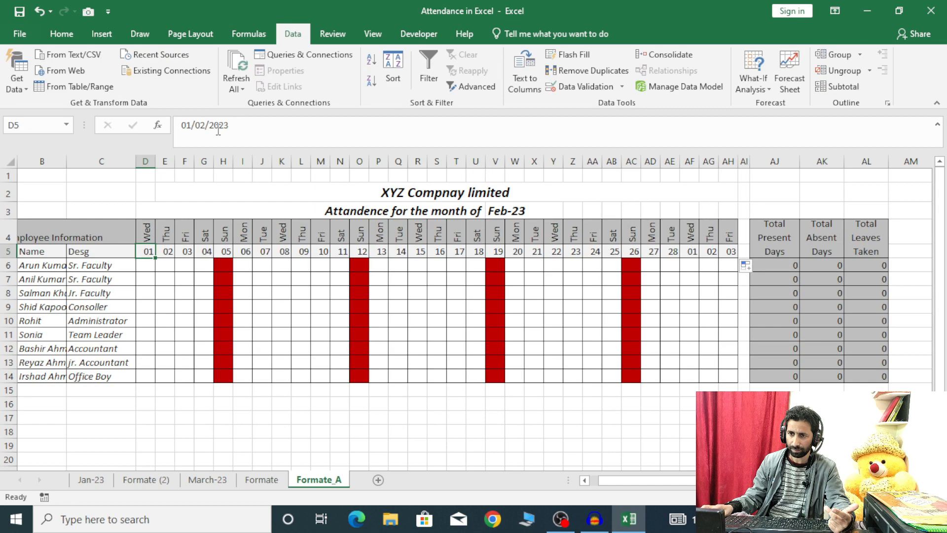
pyautogui.click(202, 124)
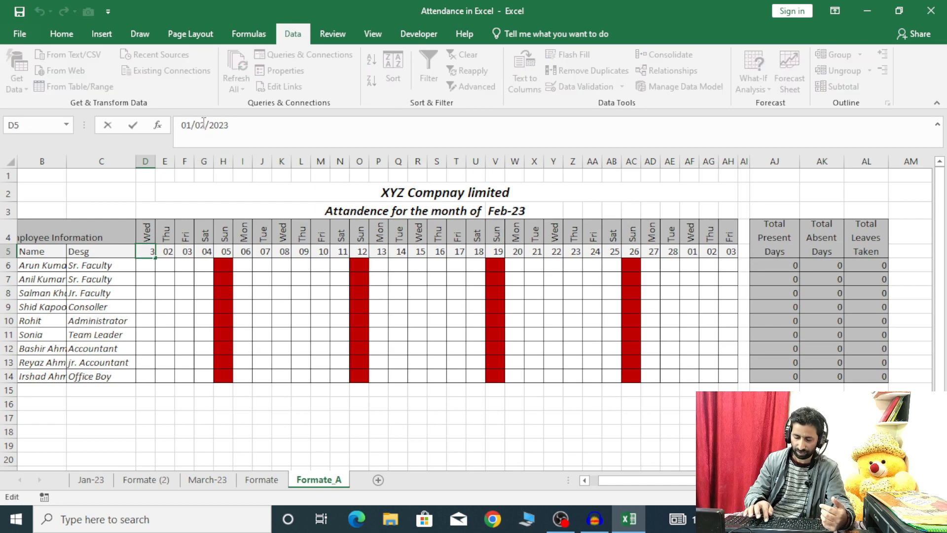
pyautogui.press('BackSpace')
pyautogui.write('3')
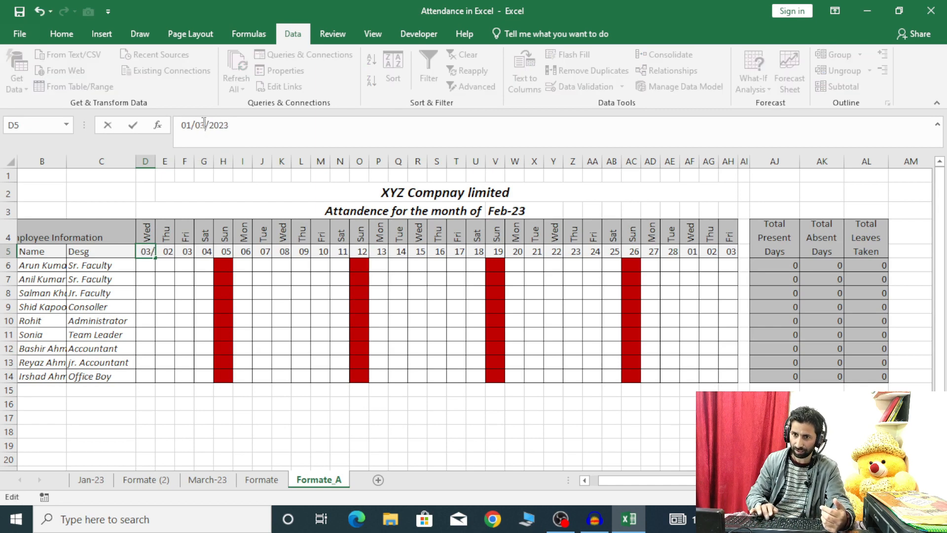
pyautogui.press('Return')
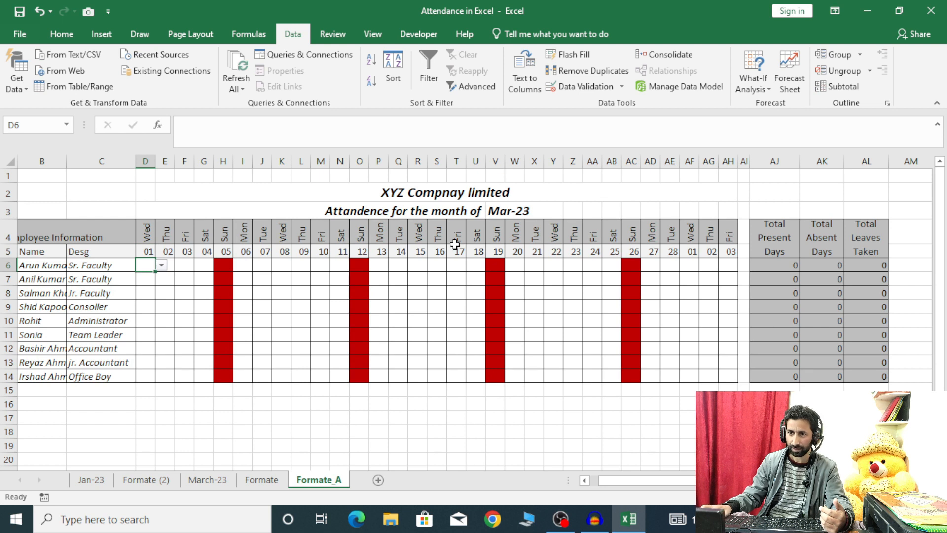
# Fill the March date series from D5 across row 5 through AH5.
pyautogui.click(144, 252)
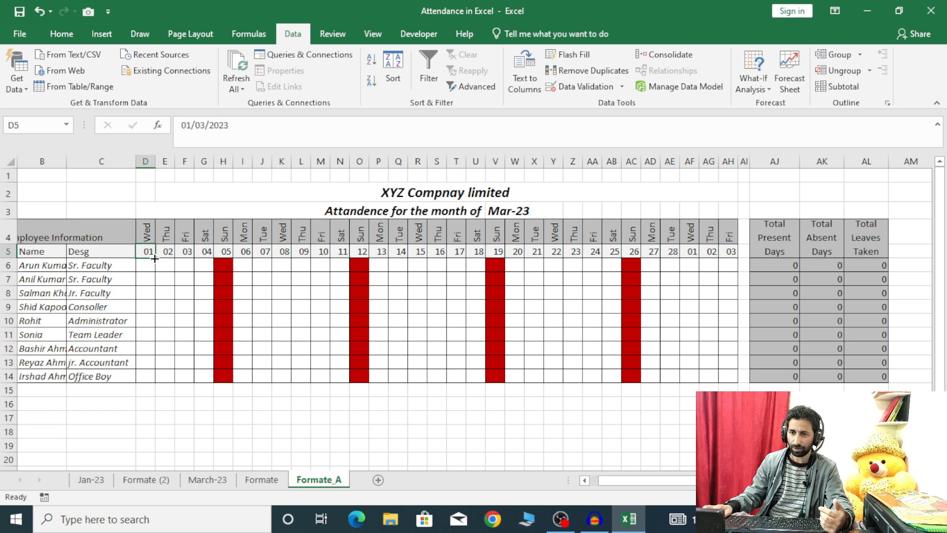
pyautogui.moveTo(154, 258); pyautogui.dragTo(732, 268)
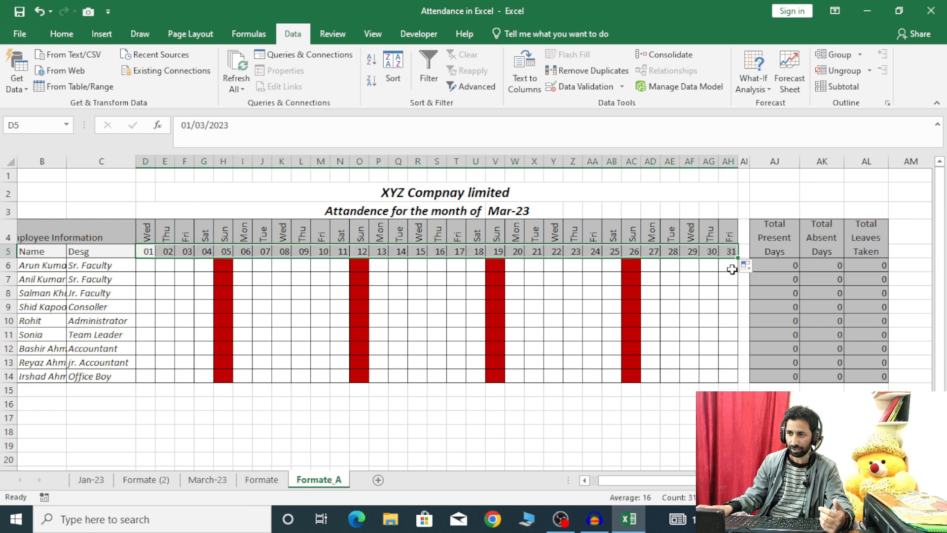
pyautogui.click(321, 307)
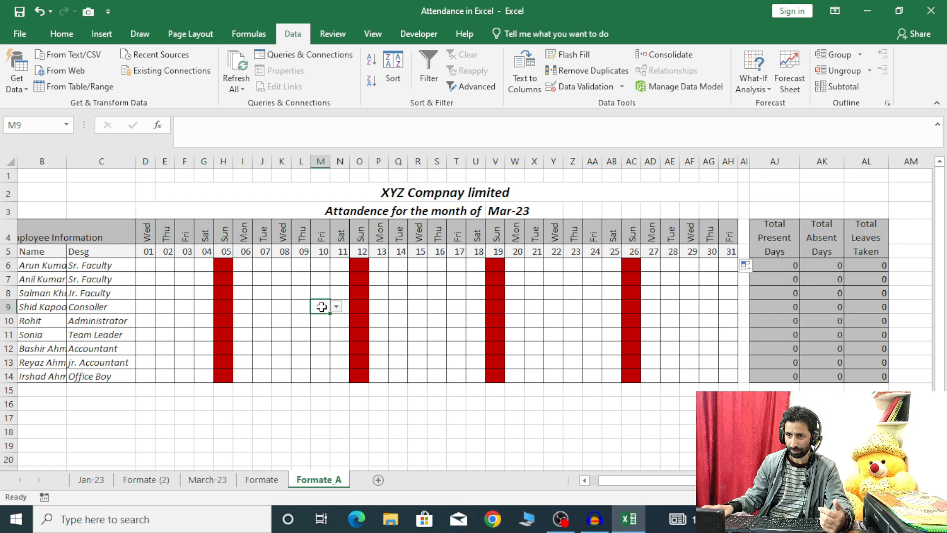
pyautogui.click(144, 228)
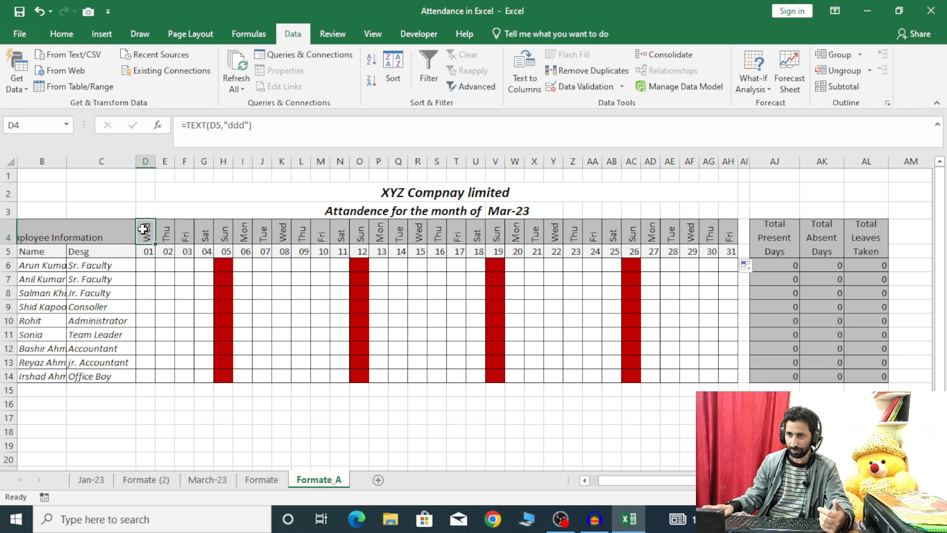
pyautogui.moveTo(160, 245); pyautogui.dragTo(731, 281)
pyautogui.click(206, 294)
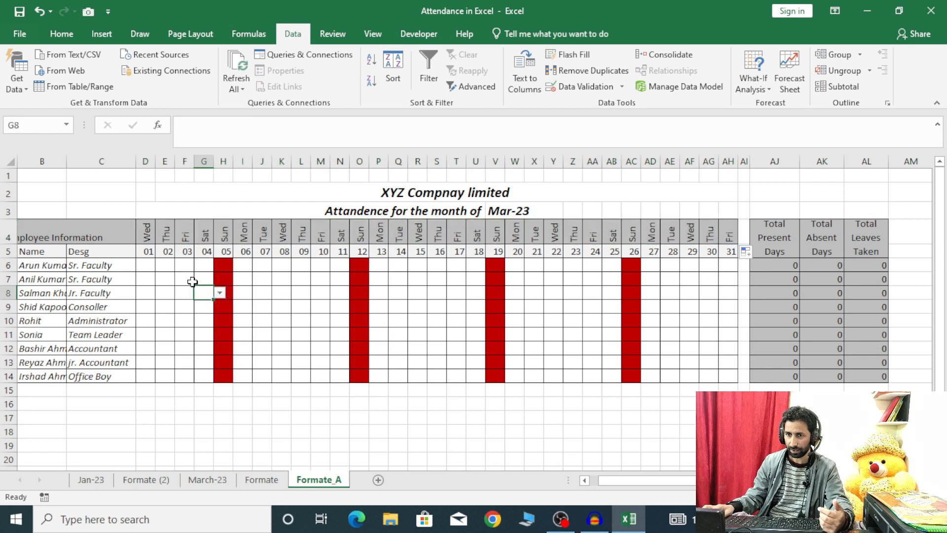
# Set the month's start date in D5 to 01/05/2023 and fill the date series across row 5 through AH5.
pyautogui.click(148, 251)
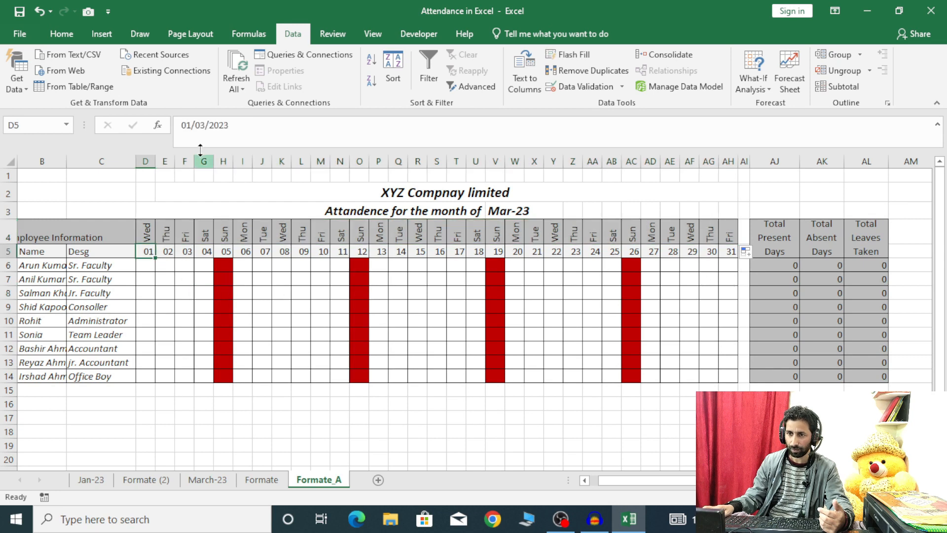
pyautogui.click(202, 126)
pyautogui.press('Delete')
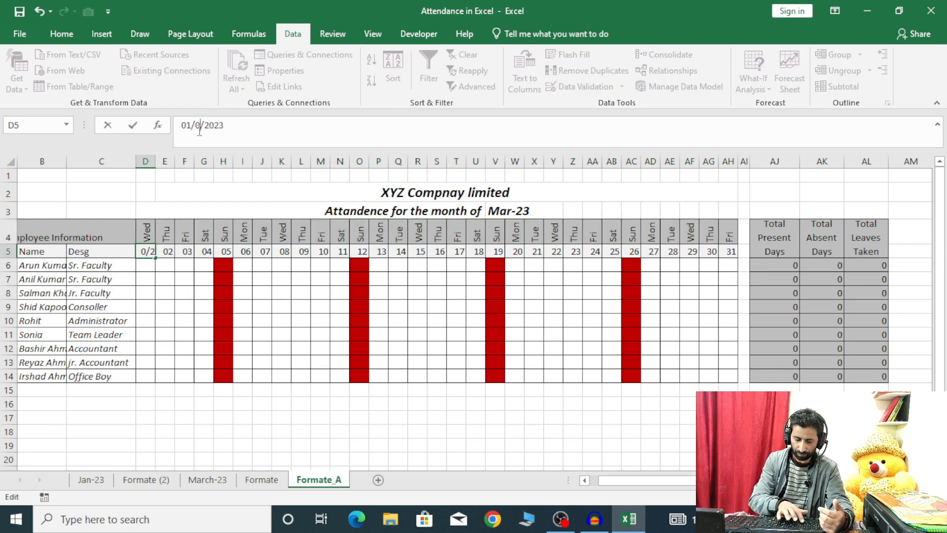
pyautogui.write('5')
pyautogui.press('Return')
pyautogui.click(148, 251)
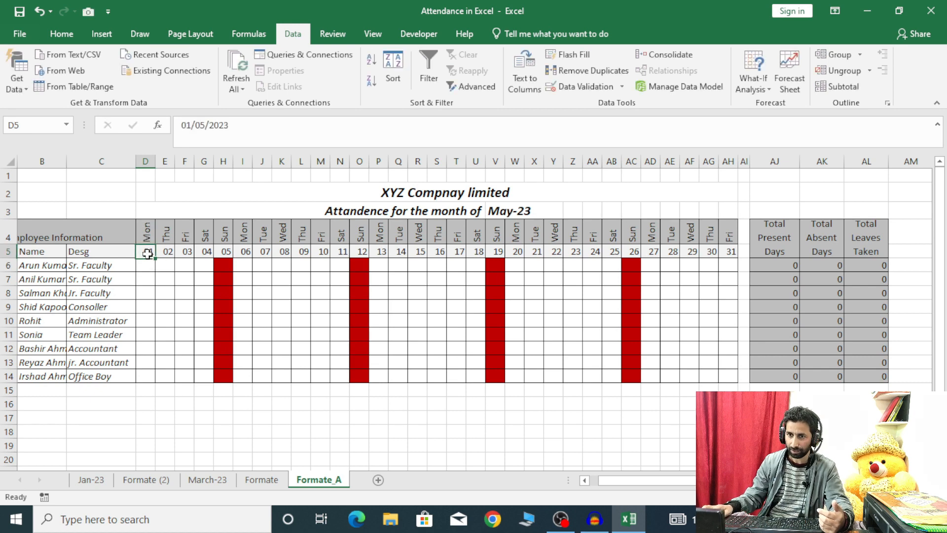
pyautogui.moveTo(155, 258); pyautogui.dragTo(732, 252)
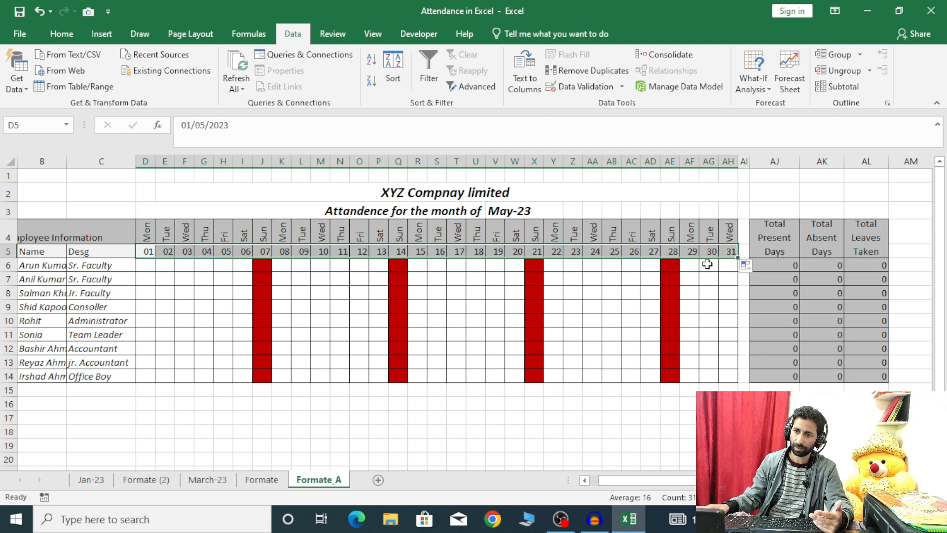
# Create a copy of the Formate_A sheet placed before the Jan-23 sheet.
pyautogui.rightClick(319, 489)
pyautogui.click(344, 385)
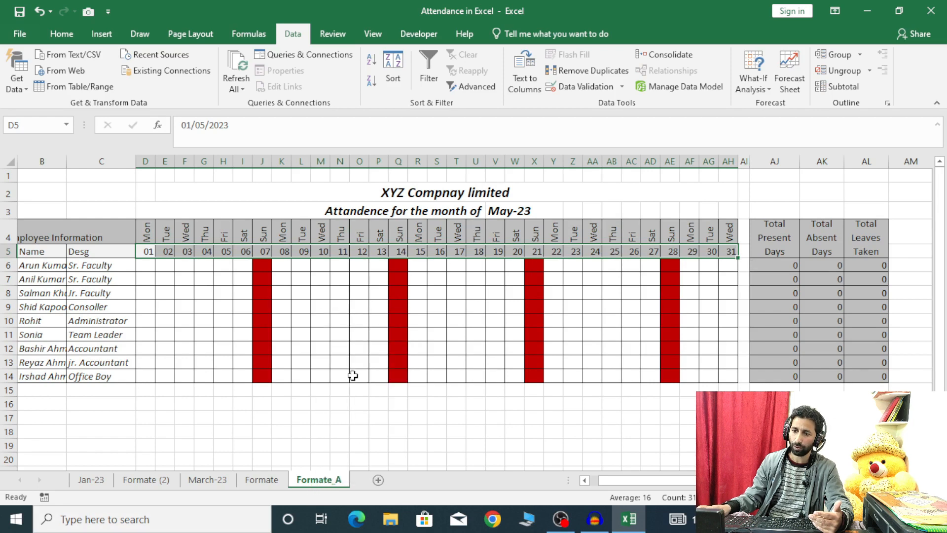
pyautogui.click(268, 426)
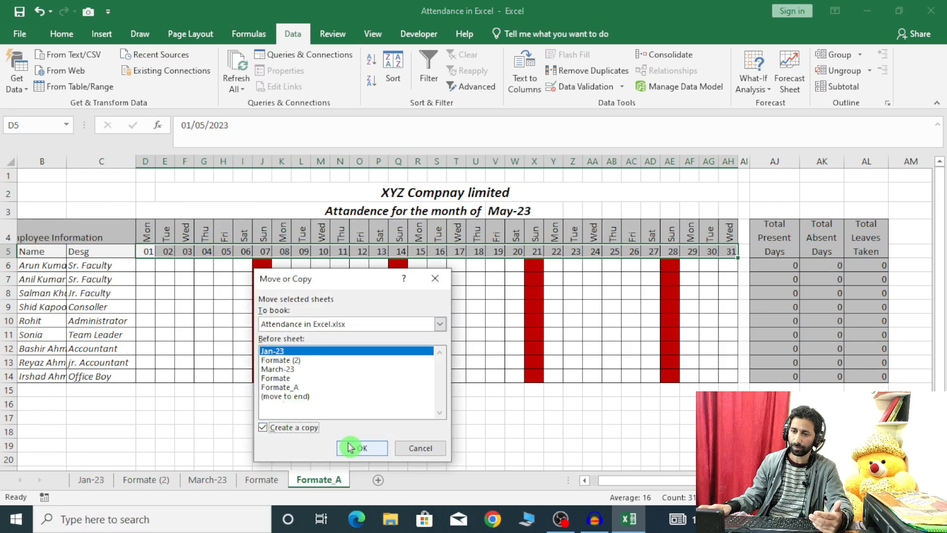
pyautogui.click(350, 447)
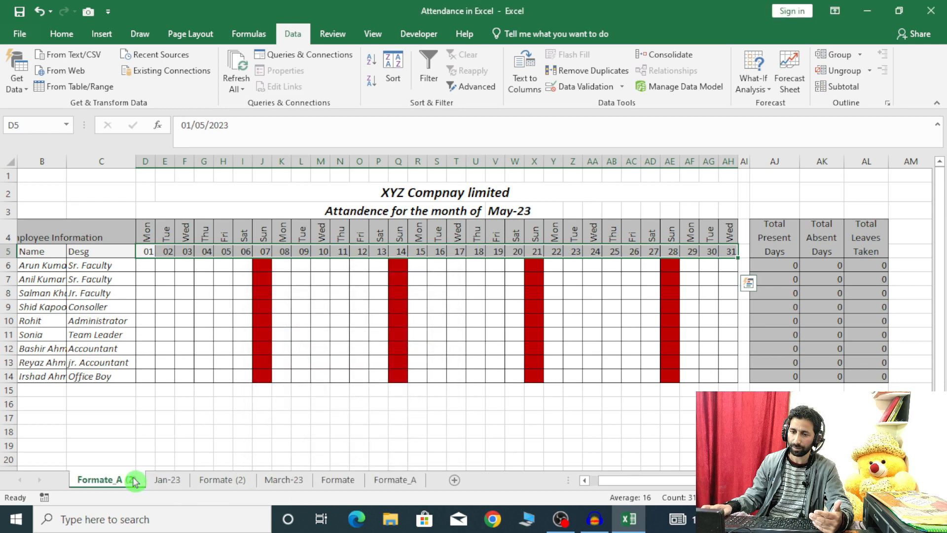
# Rename the copied sheet as May-23.
pyautogui.rightClick(134, 481)
pyautogui.click(163, 351)
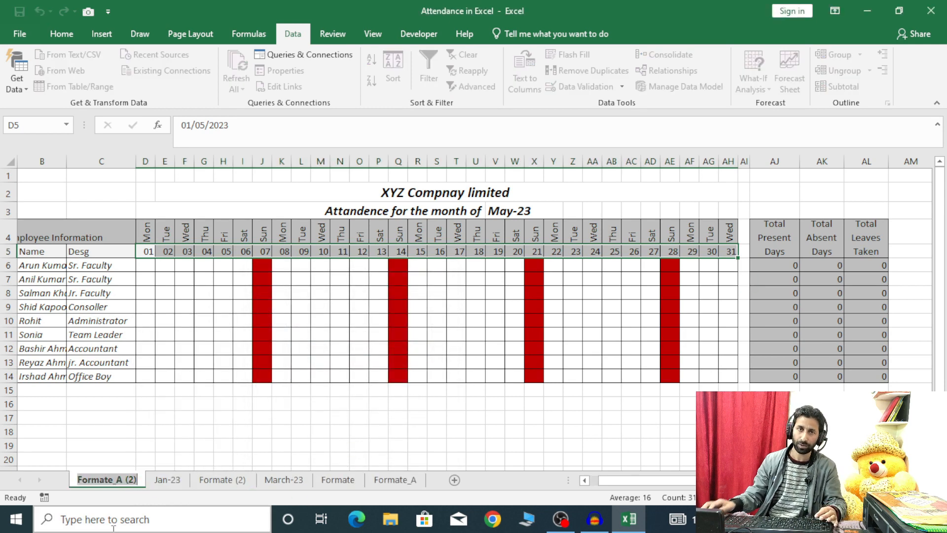
pyautogui.write('May')
pyautogui.write('-23')
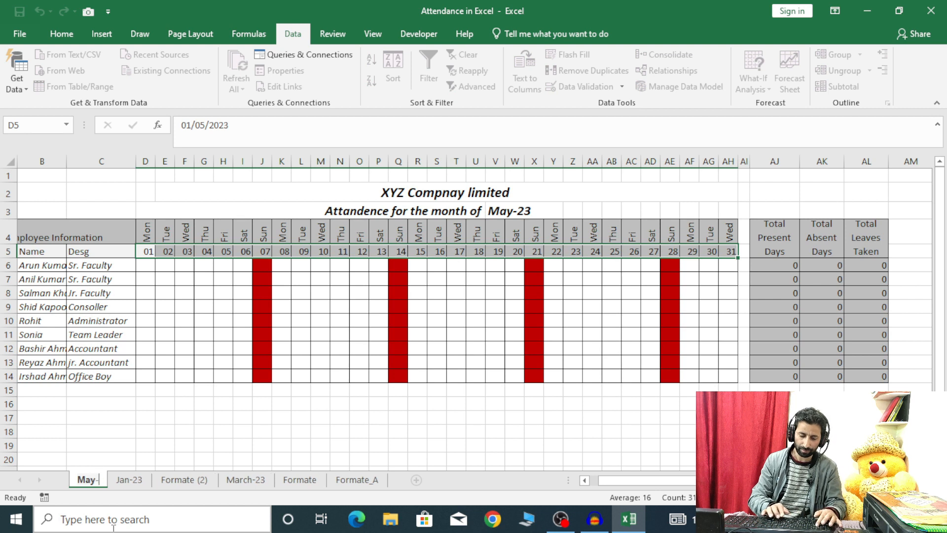
pyautogui.press('Return')
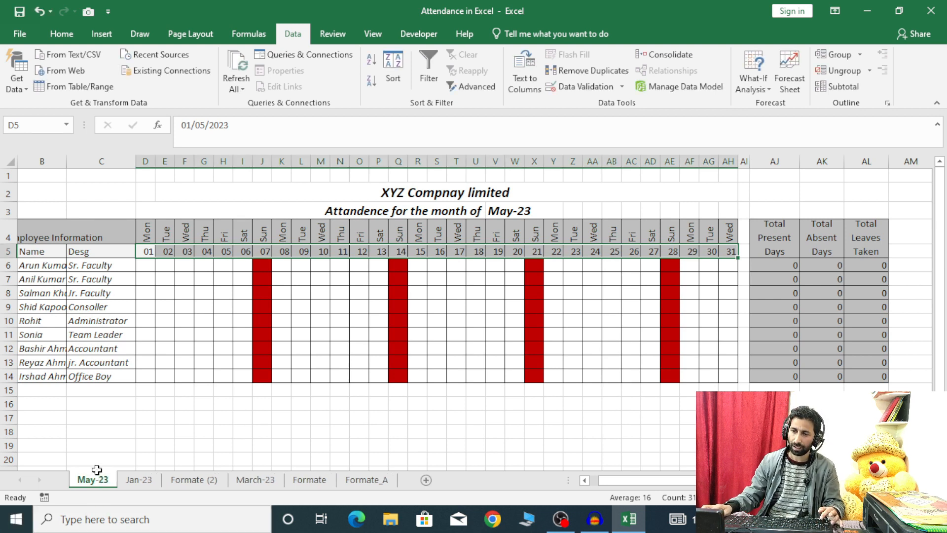
# Mark the first employee's attendance on the May-23 sheet as P in D6 and A in F6, using the dropdown lists.
pyautogui.click(148, 268)
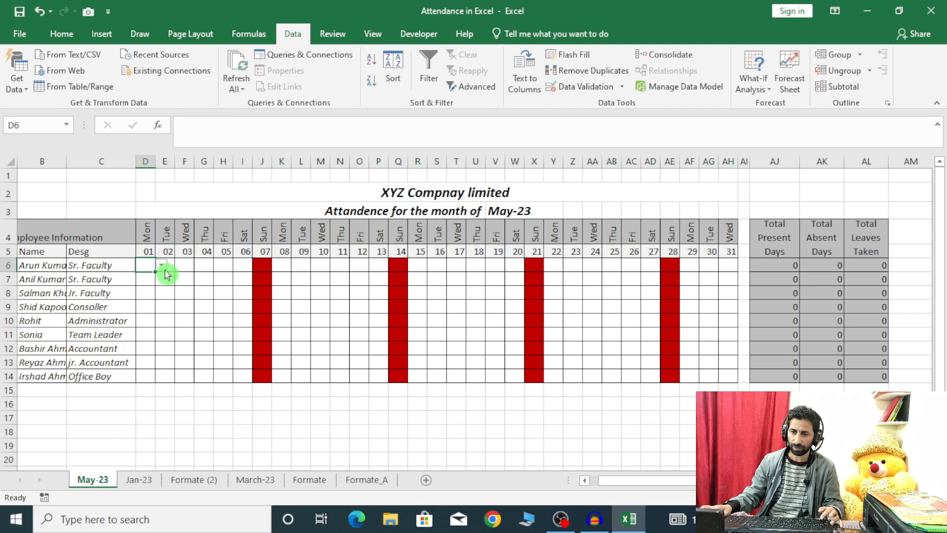
pyautogui.click(161, 266)
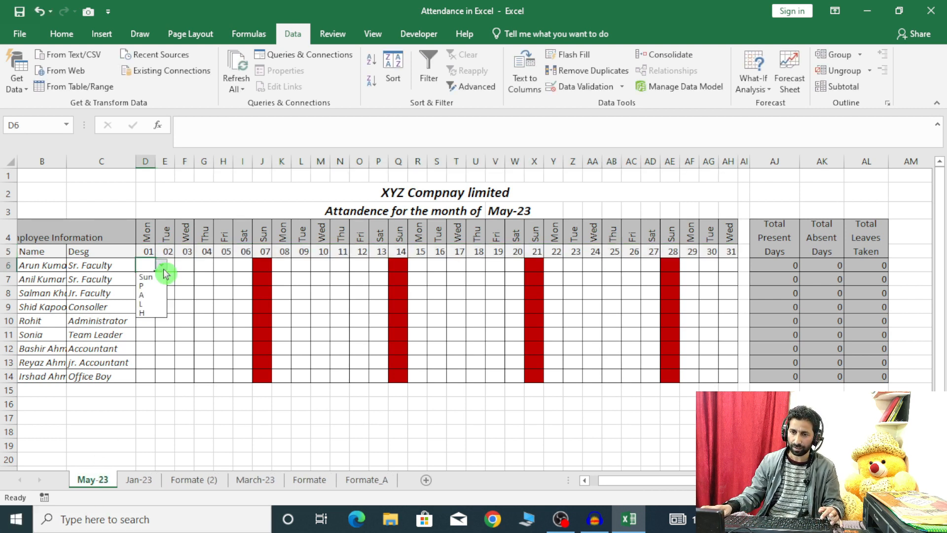
pyautogui.click(144, 286)
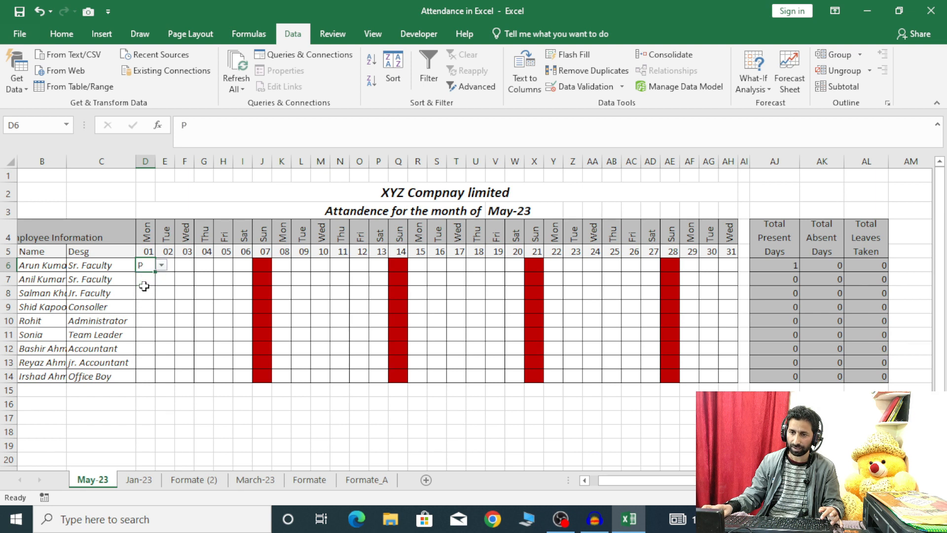
pyautogui.click(179, 266)
pyautogui.click(201, 265)
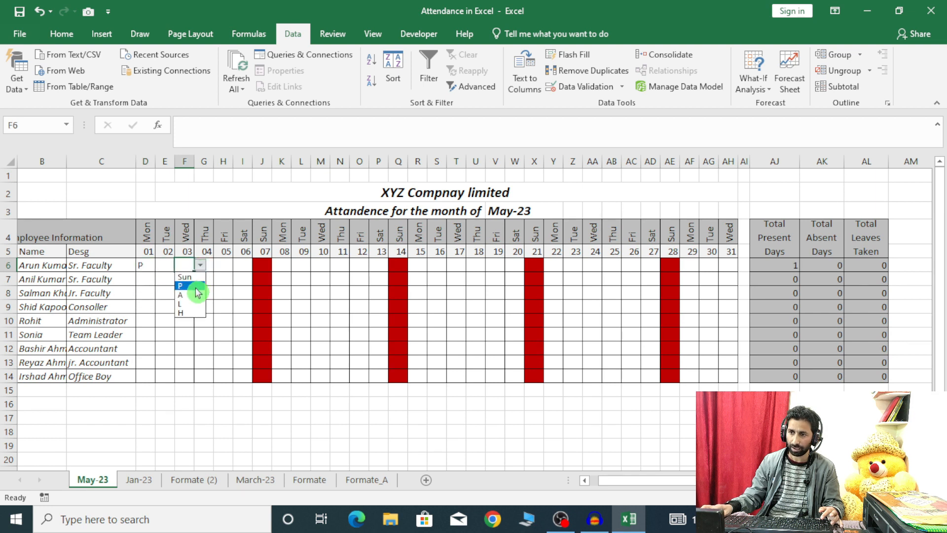
pyautogui.click(196, 294)
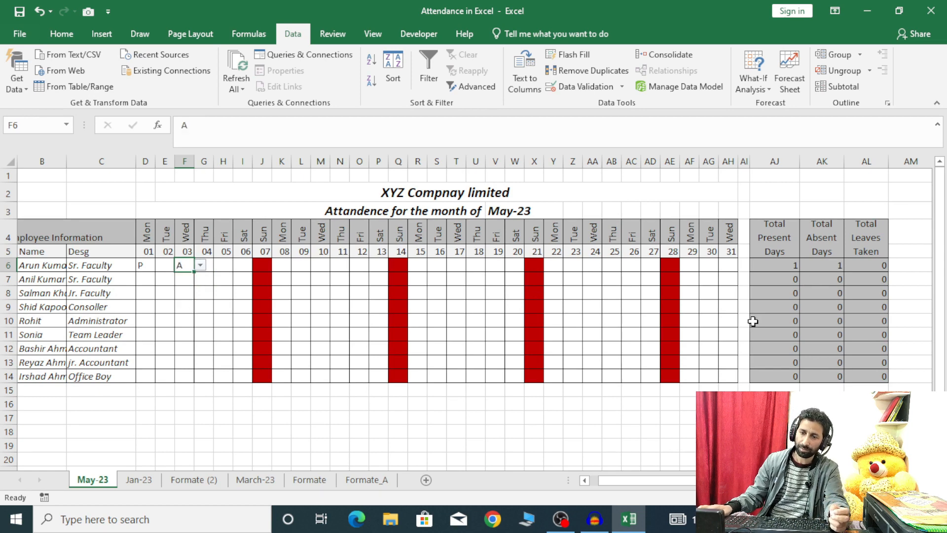
# Examine the month title, holiday marks and legend text box on the March-23 sheet.
pyautogui.click(274, 481)
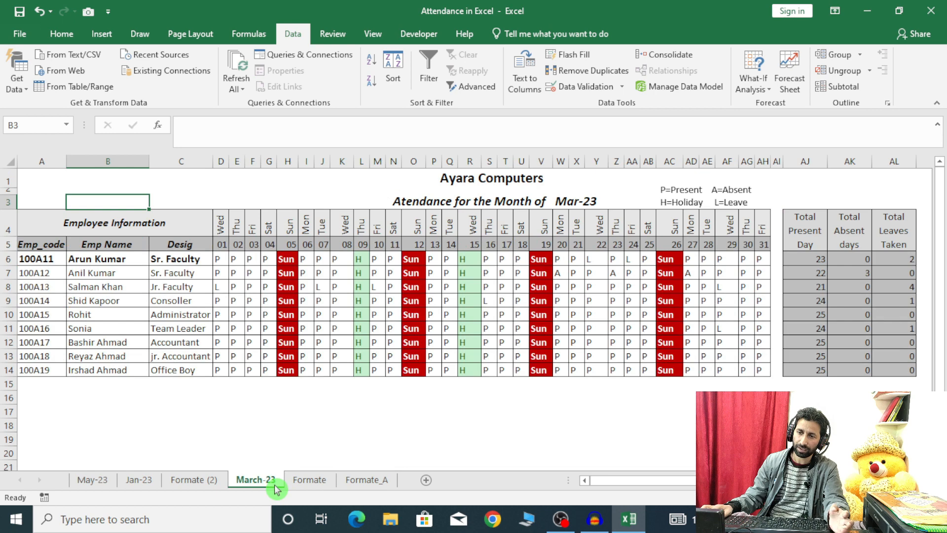
pyautogui.click(572, 205)
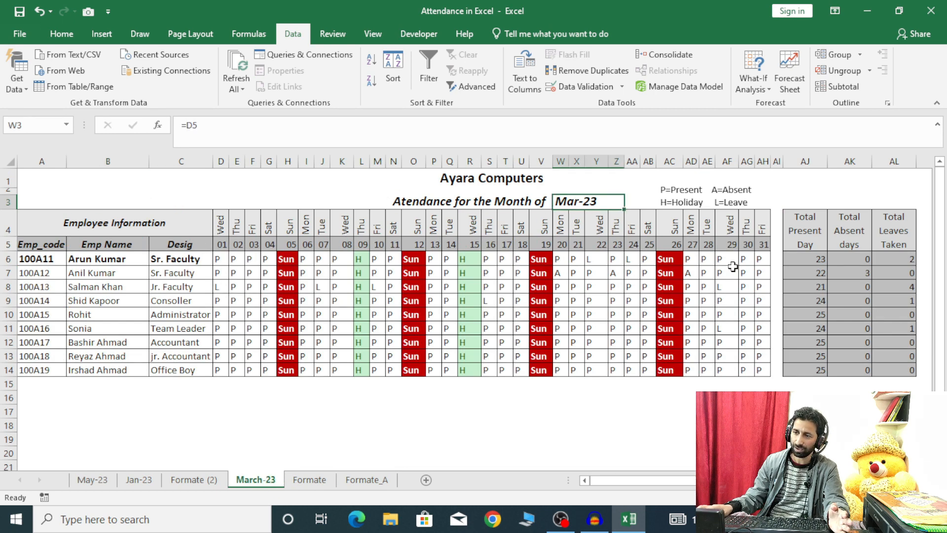
pyautogui.click(472, 261)
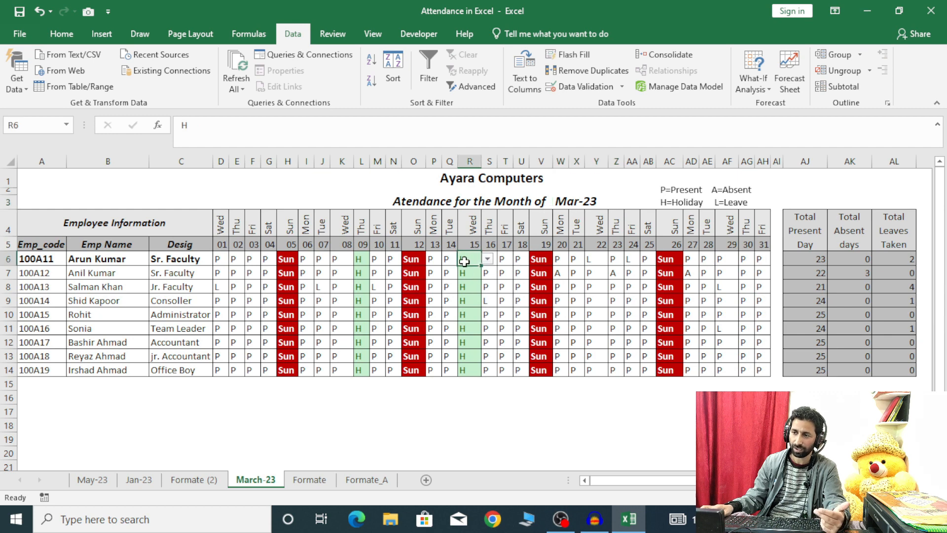
pyautogui.click(699, 188)
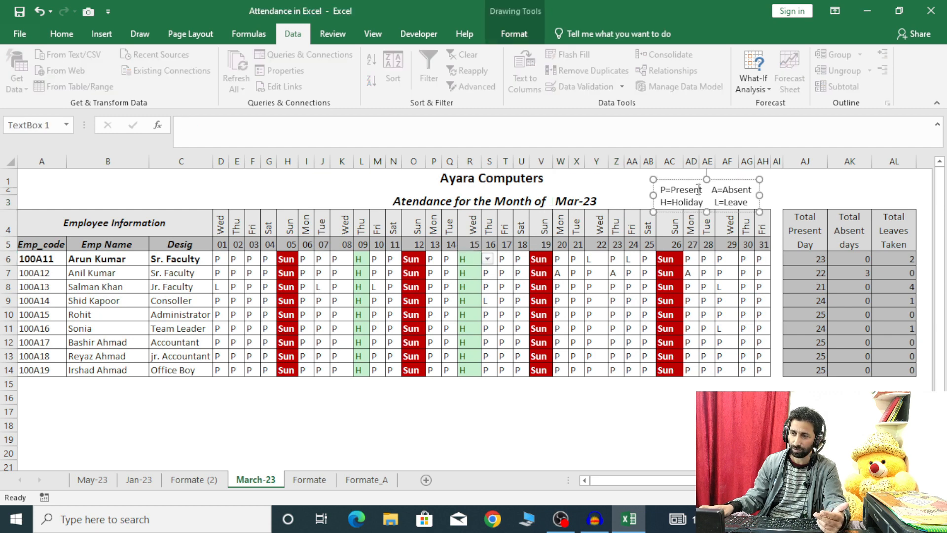
# Add a borderless text box beside the titles on the Formate_A sheet with the legend "P=Present A= Absent" and "H= Holiday L= Leave".
pyautogui.click(357, 481)
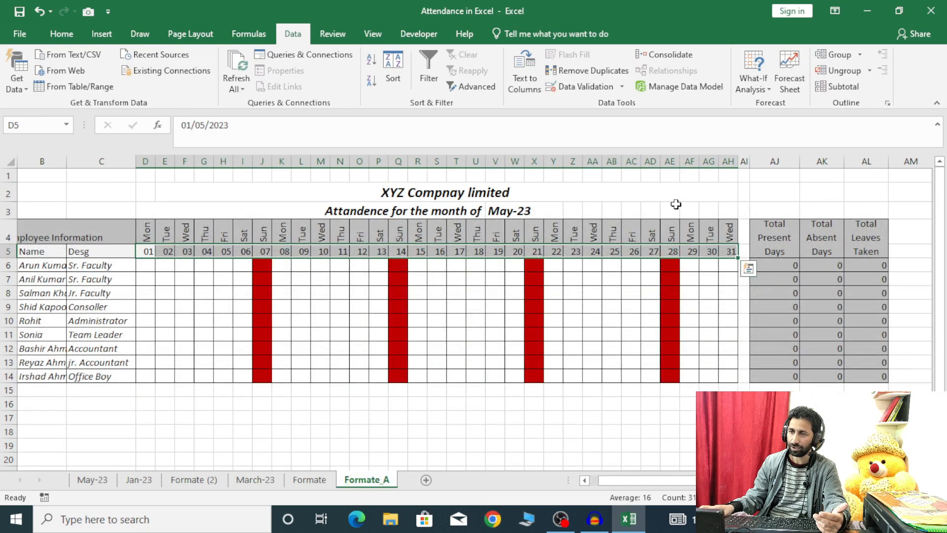
pyautogui.click(106, 39)
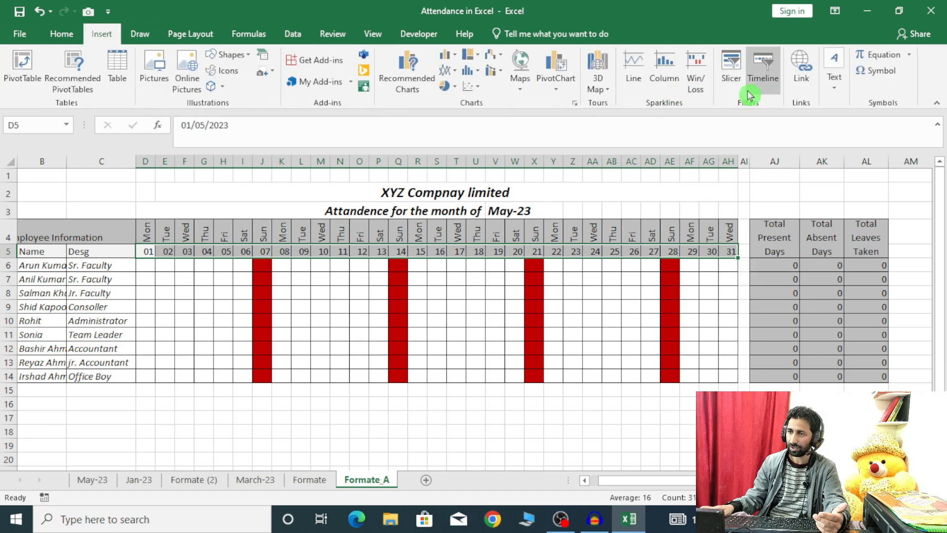
pyautogui.click(838, 81)
pyautogui.click(814, 120)
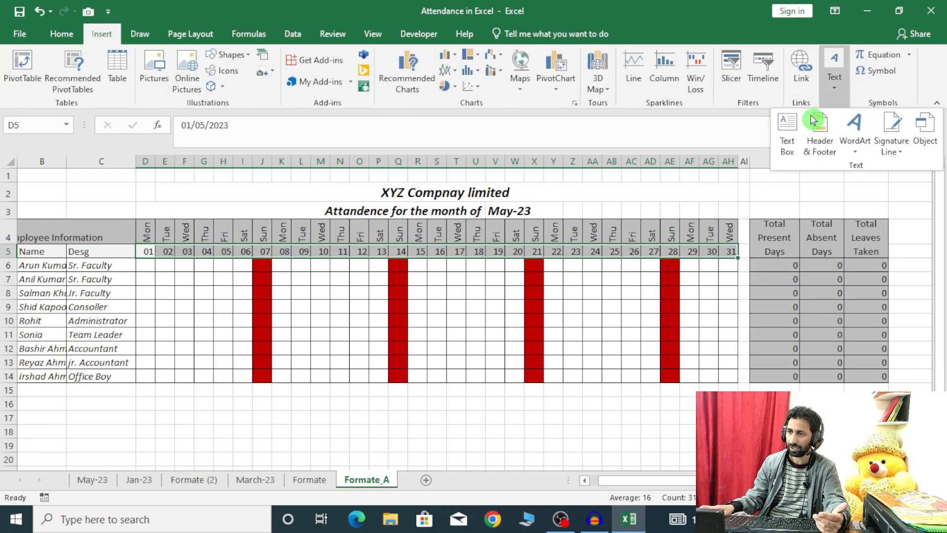
pyautogui.click(633, 203)
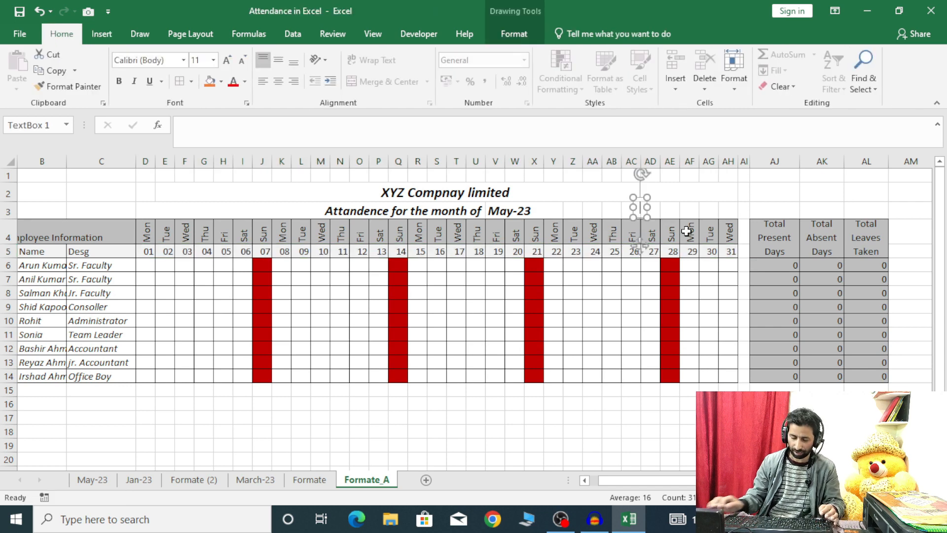
pyautogui.write('P=Pr')
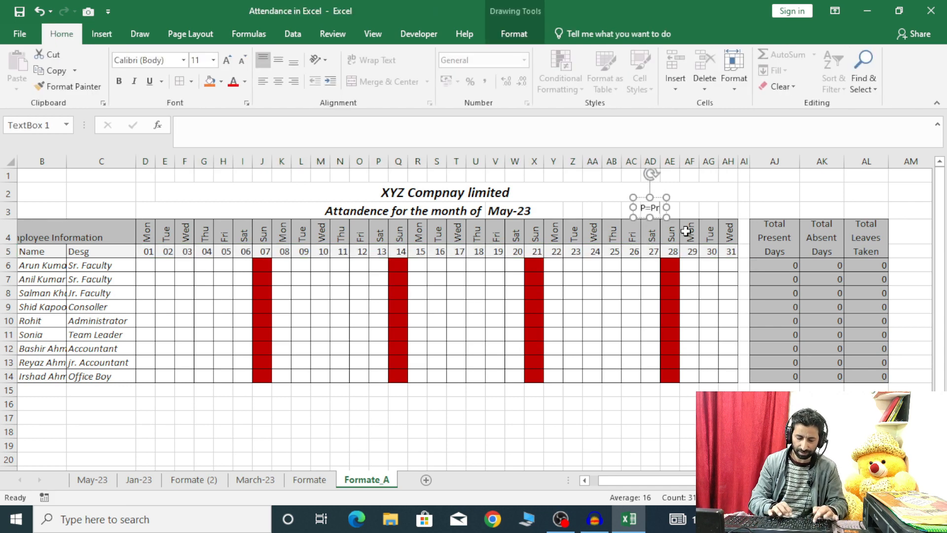
pyautogui.write('esent   ')
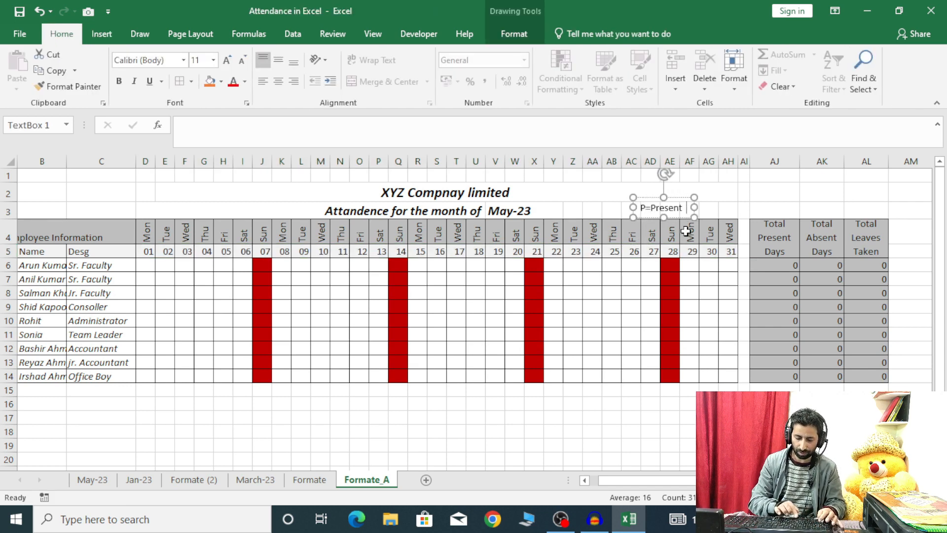
pyautogui.write('A= Absent')
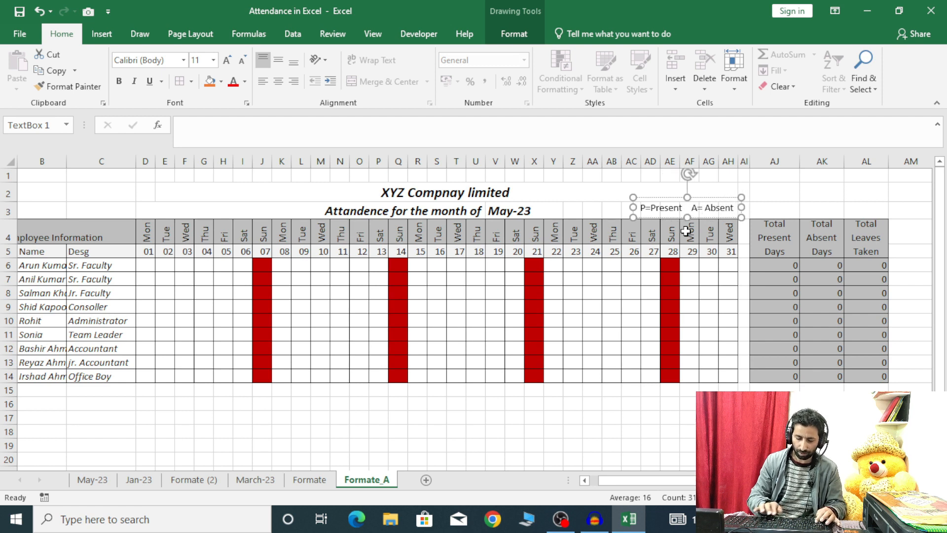
pyautogui.press('Return')
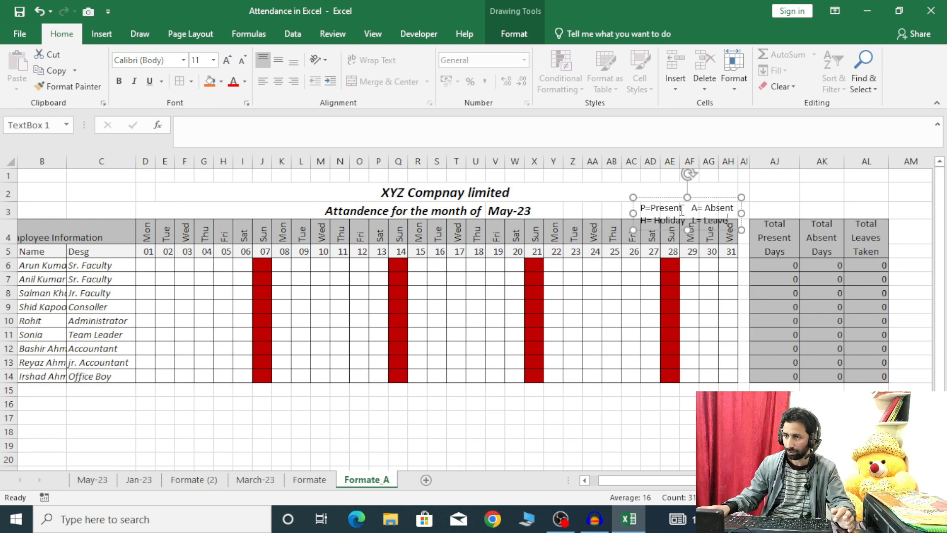
pyautogui.moveTo(678, 197); pyautogui.dragTo(676, 186)
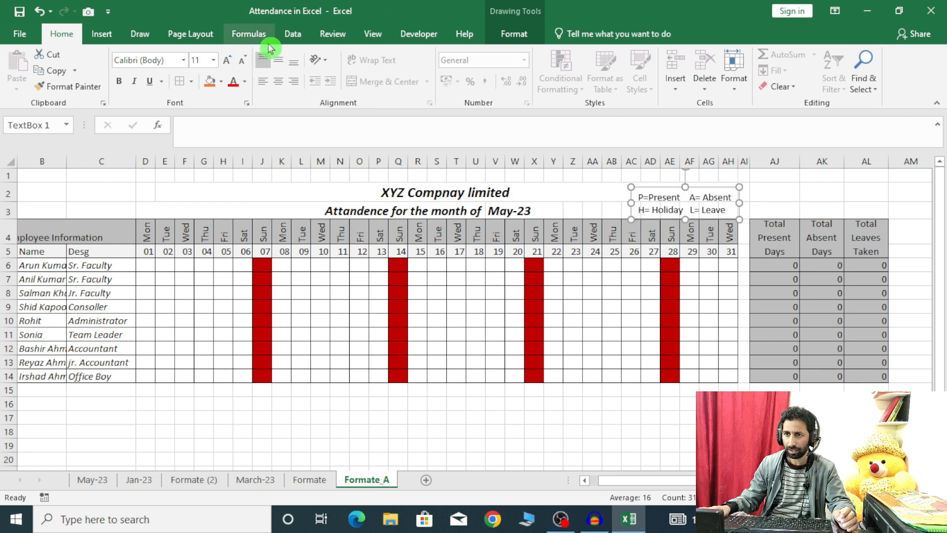
pyautogui.click(514, 40)
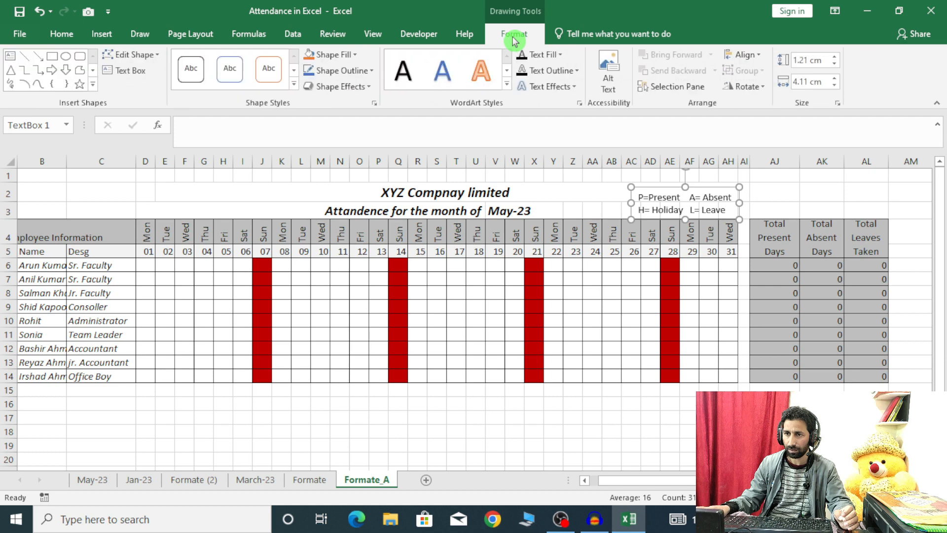
# Hide the gridlines on the Formate_A sheet.
pyautogui.click(373, 39)
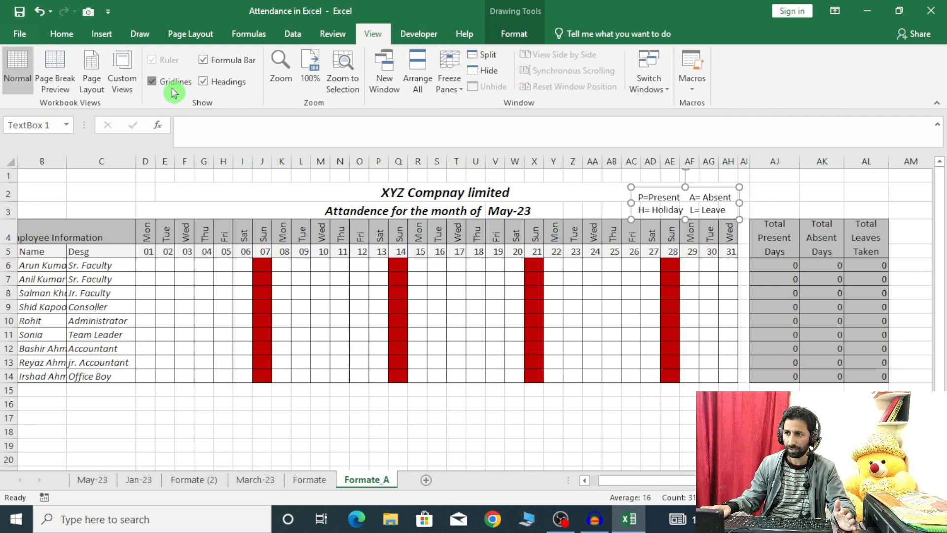
pyautogui.click(152, 81)
pyautogui.click(435, 419)
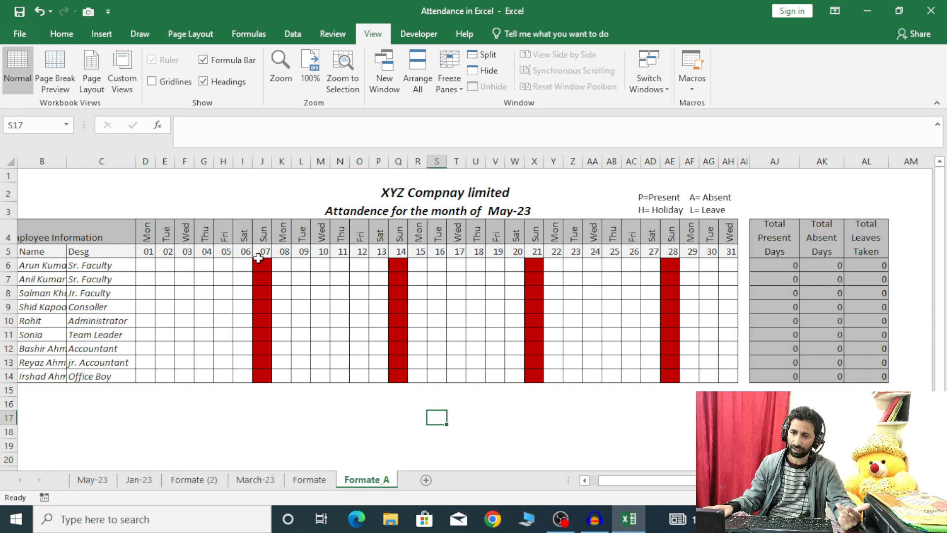
# Mark the first employee's attendance in E6 as H from the dropdown list.
pyautogui.click(159, 266)
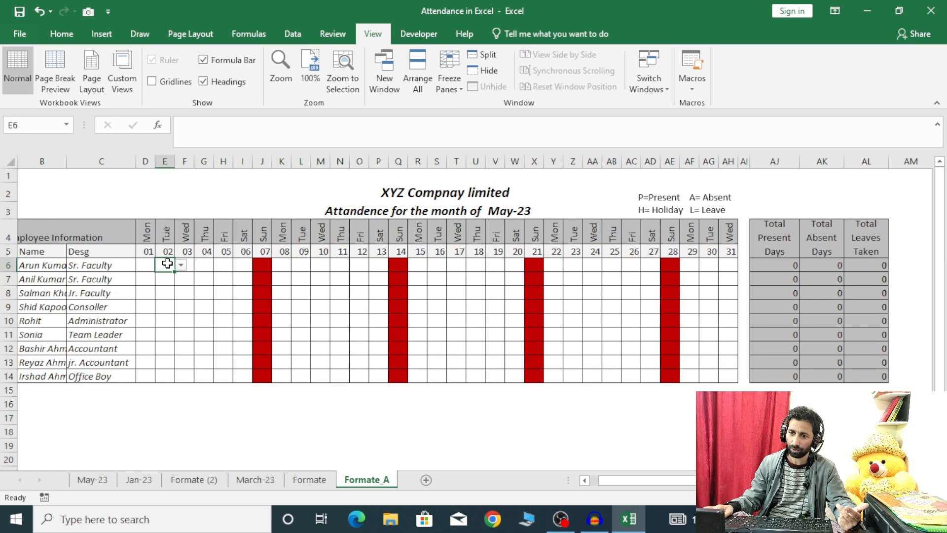
pyautogui.click(180, 265)
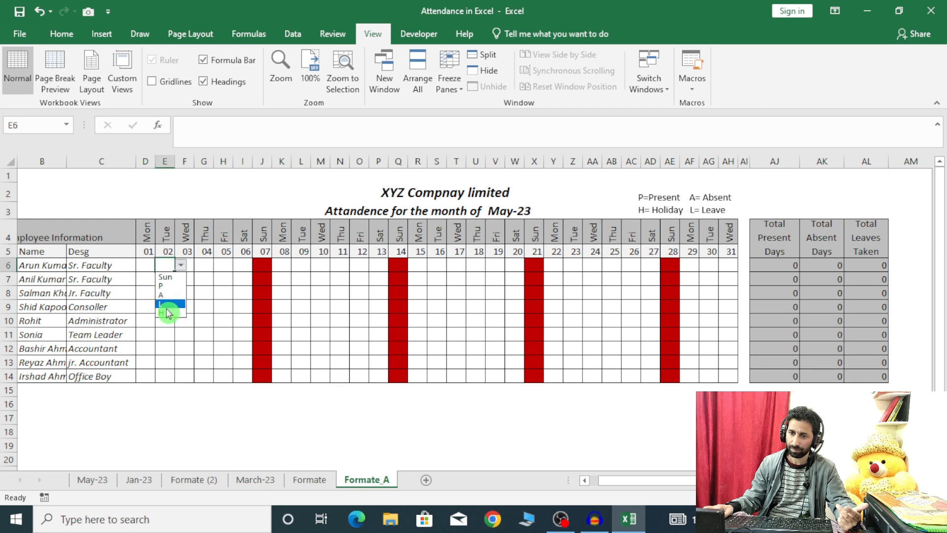
pyautogui.click(164, 312)
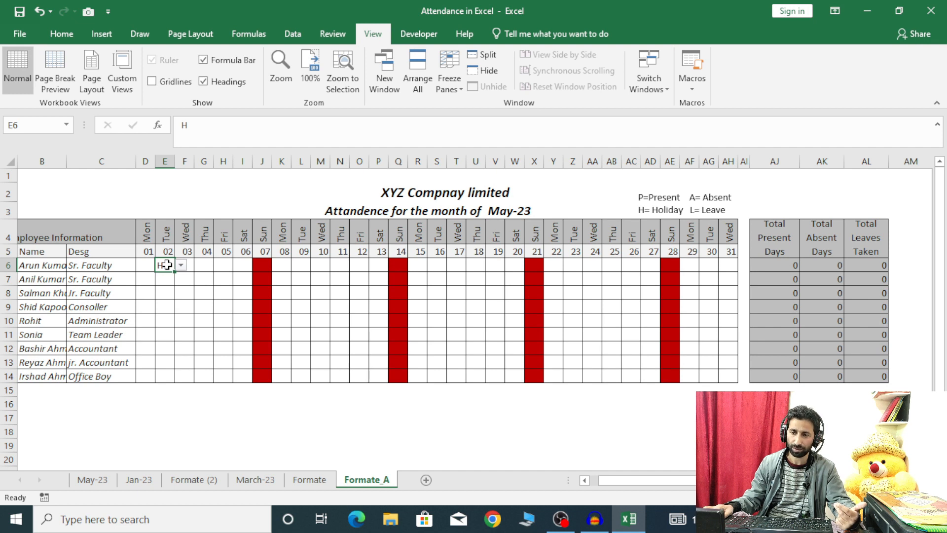
# Add a text-contains conditional formatting rule to D6:AH14 that gives cells containing H the Green Fill with Dark Green Text.
pyautogui.moveTo(155, 266); pyautogui.dragTo(729, 369)
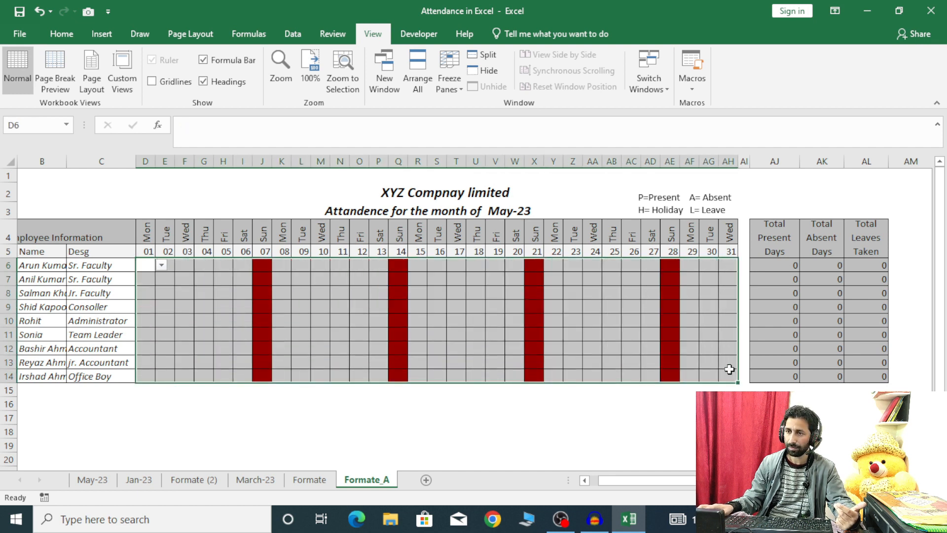
pyautogui.click(62, 34)
pyautogui.click(582, 87)
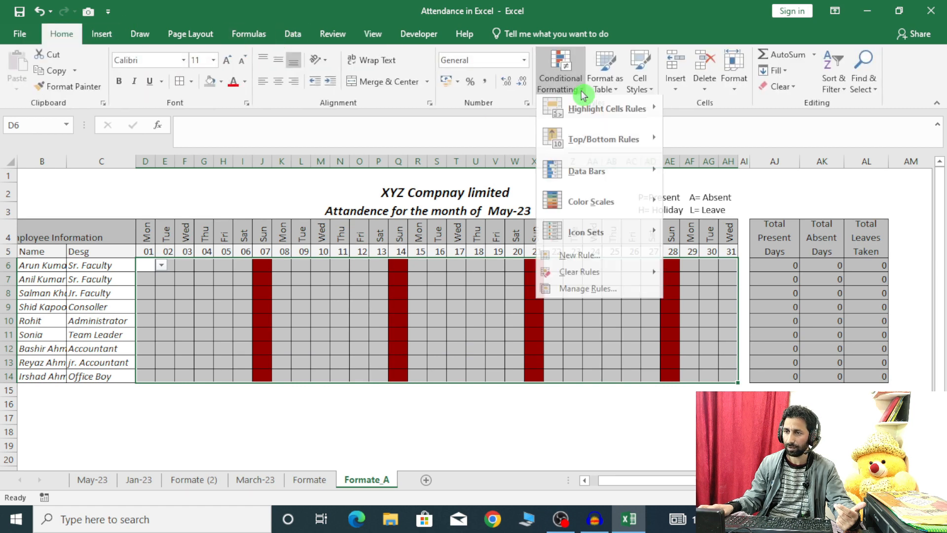
pyautogui.moveTo(591, 122)
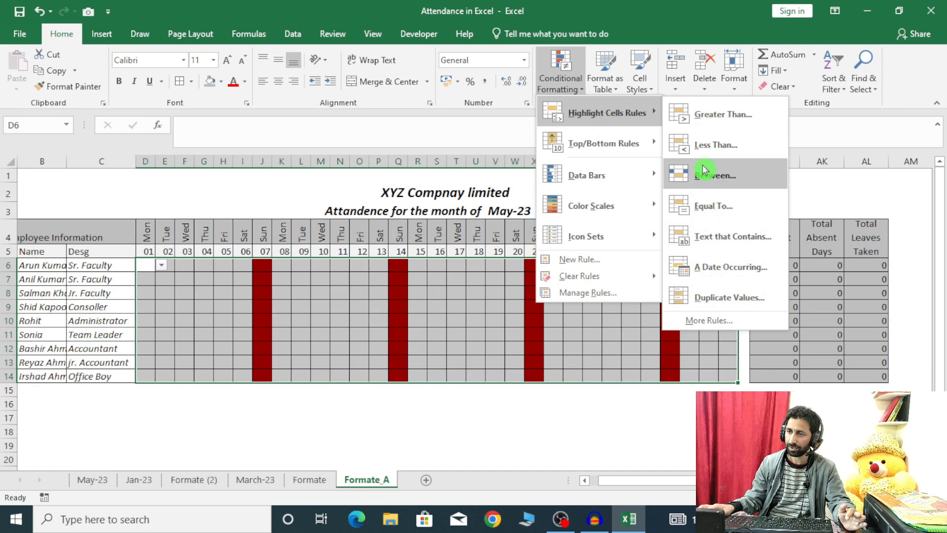
pyautogui.click(708, 241)
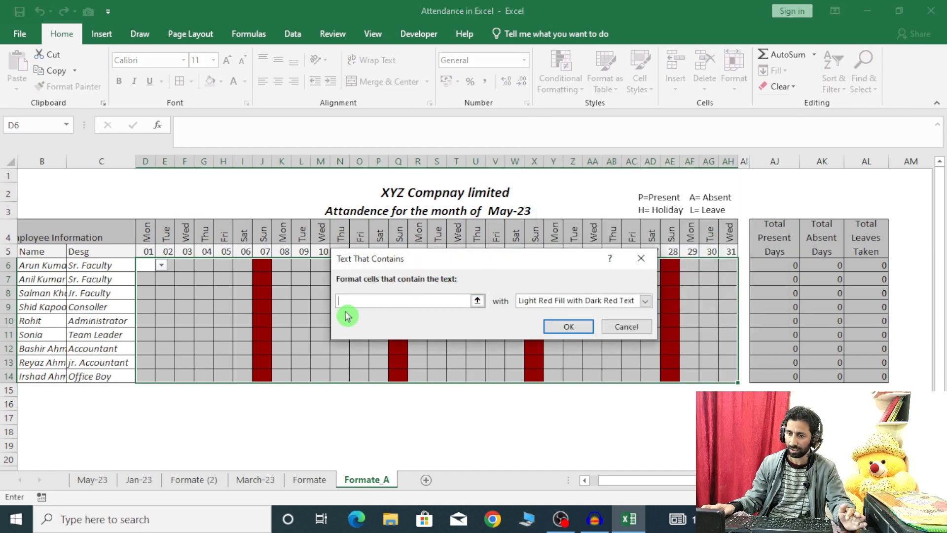
pyautogui.write('H')
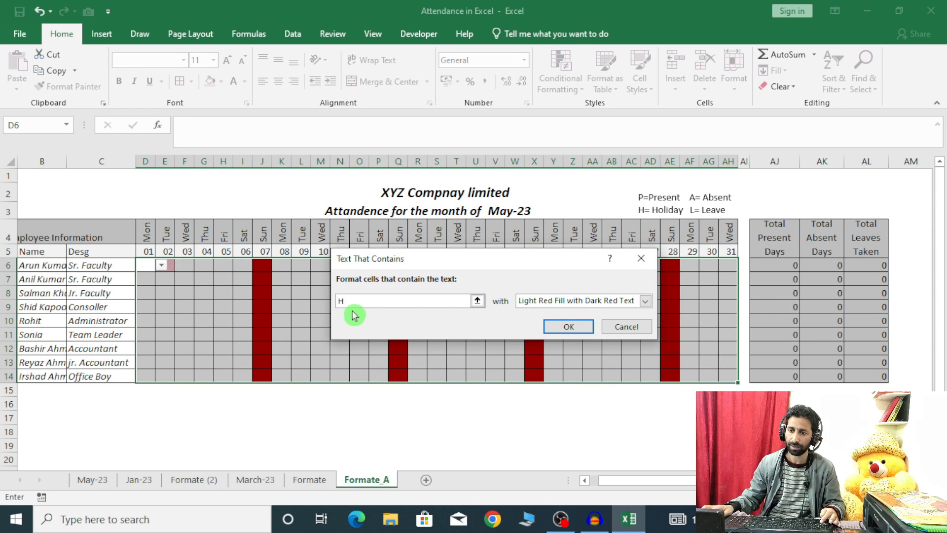
pyautogui.click(539, 300)
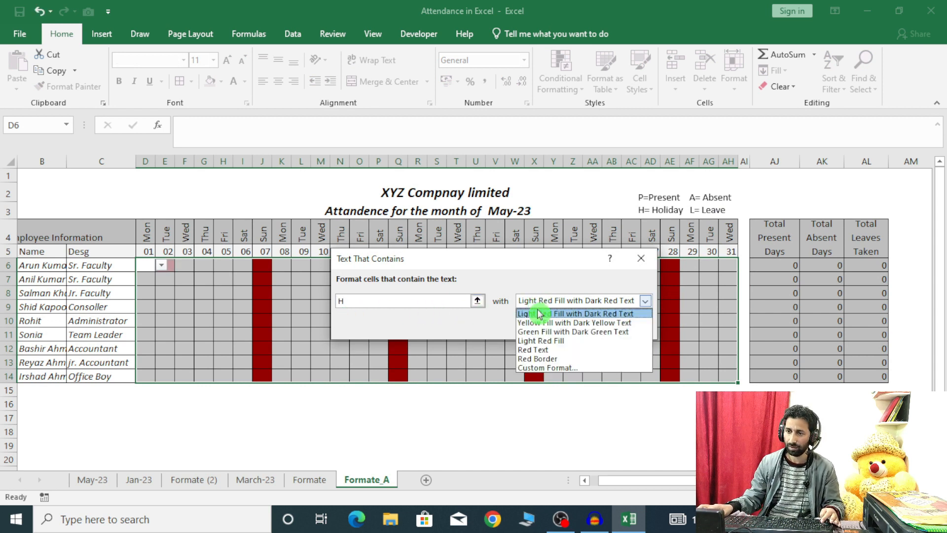
pyautogui.click(543, 332)
pyautogui.click(558, 328)
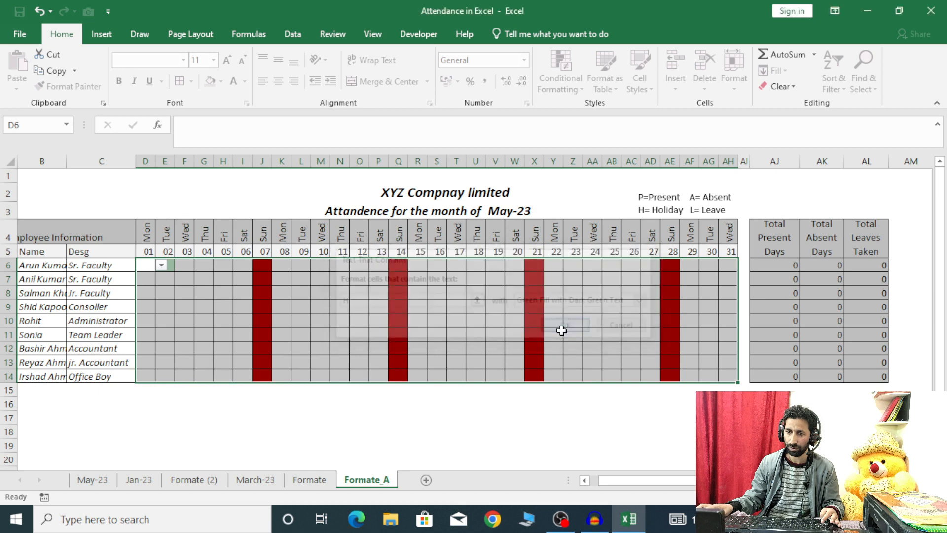
# Copy the H mark from E6 down to E14 so all employees have a holiday on day 02.
pyautogui.click(177, 291)
pyautogui.click(165, 265)
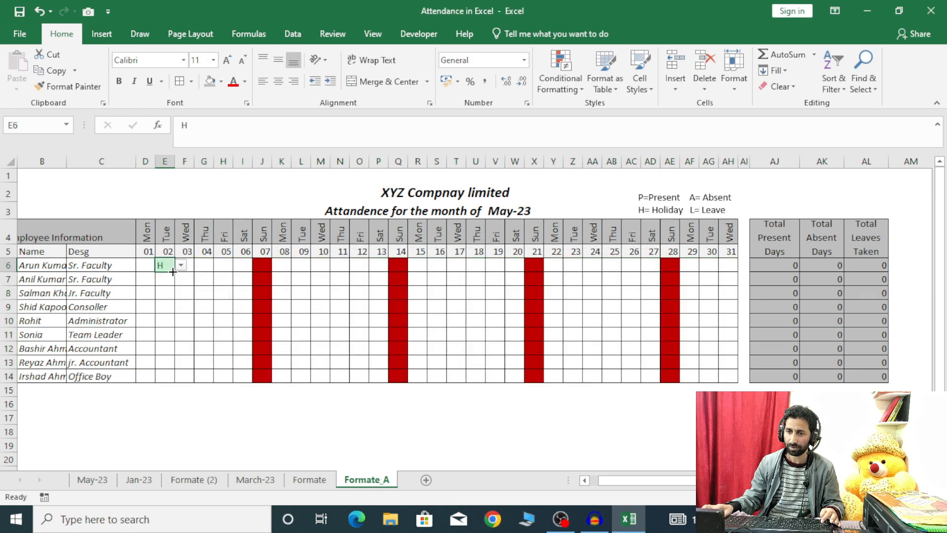
pyautogui.moveTo(175, 272); pyautogui.dragTo(173, 380)
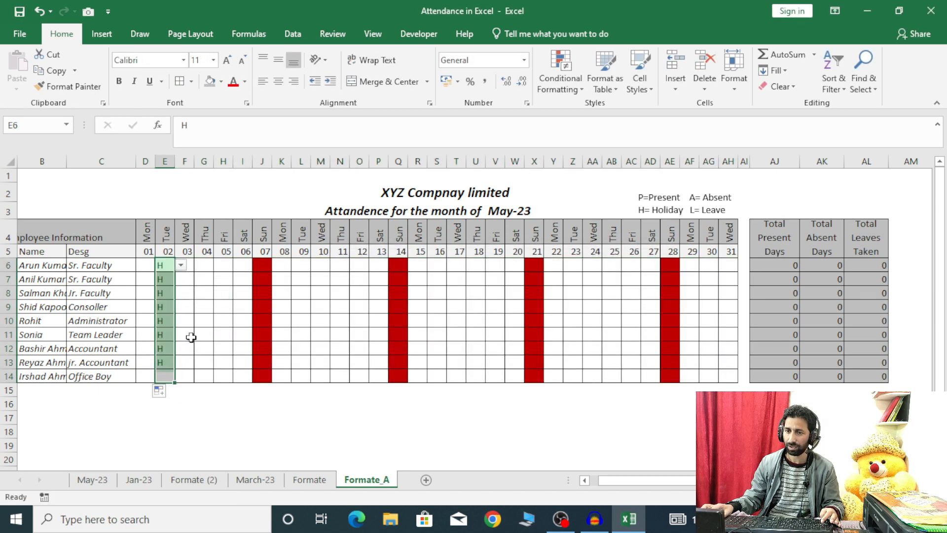
pyautogui.click(194, 320)
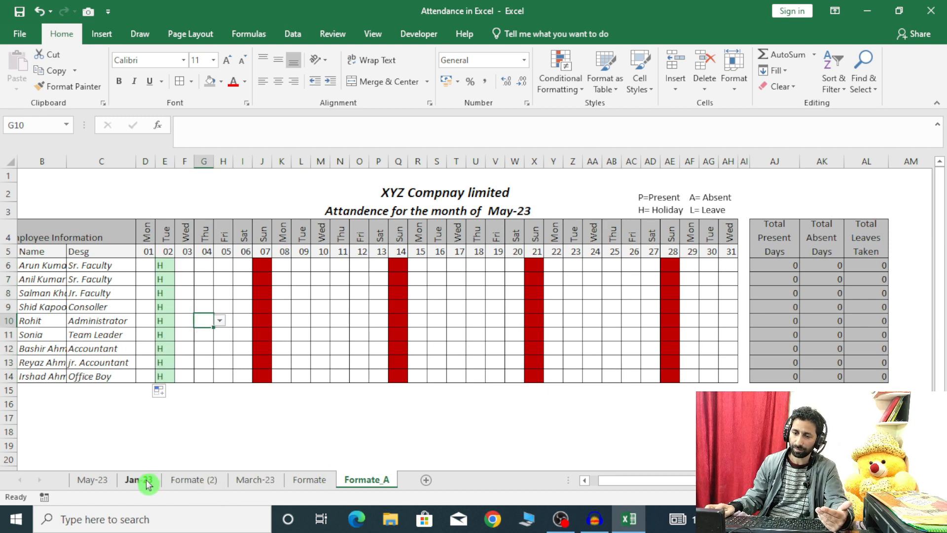
# Delete the old May-23 sheet from the workbook.
pyautogui.click(94, 480)
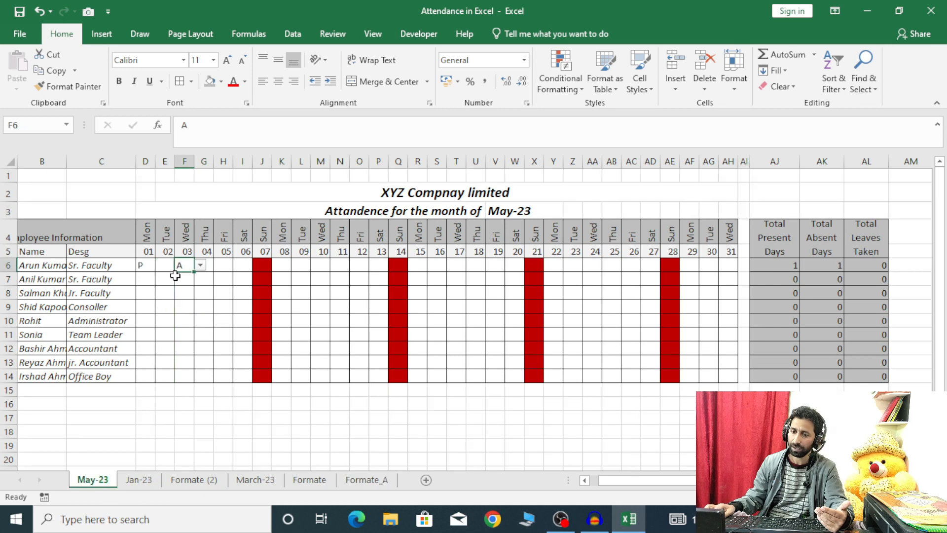
pyautogui.click(111, 482)
pyautogui.rightClick(109, 483)
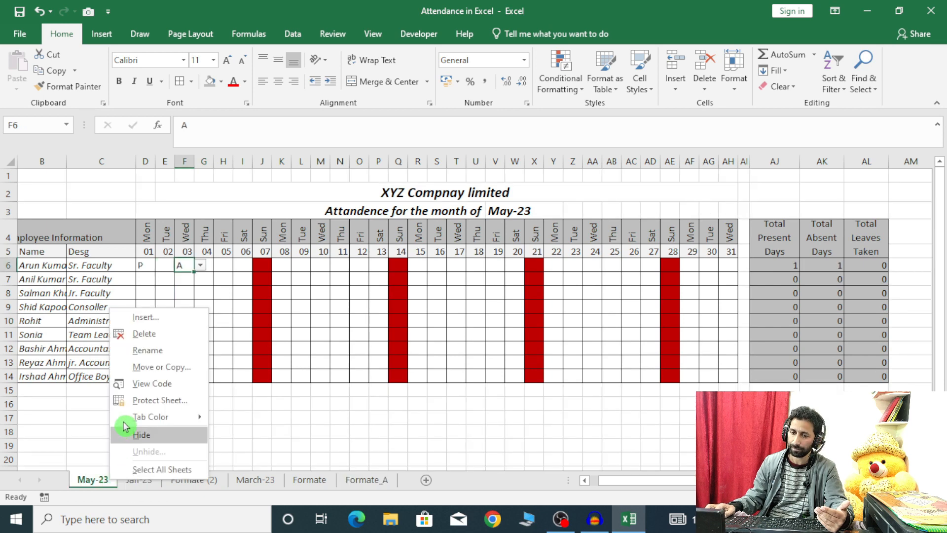
pyautogui.click(142, 332)
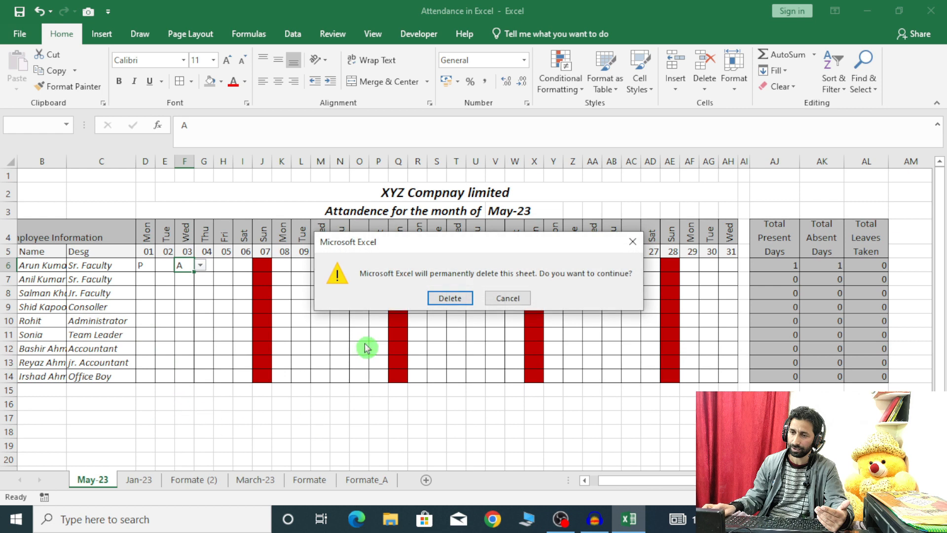
pyautogui.click(444, 298)
# Create a copy of the Formate_A sheet and place it before the Jan-23 sheet.
pyautogui.click(321, 485)
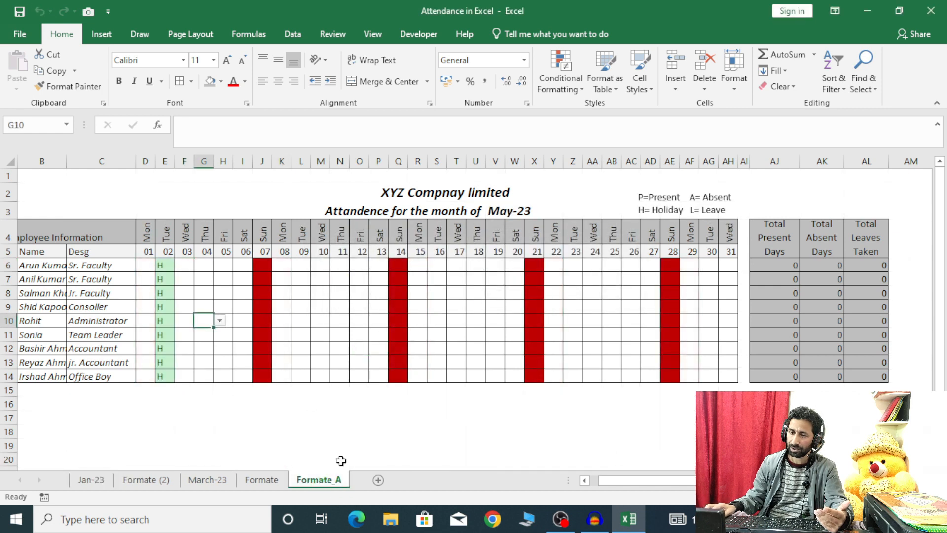
pyautogui.rightClick(331, 490)
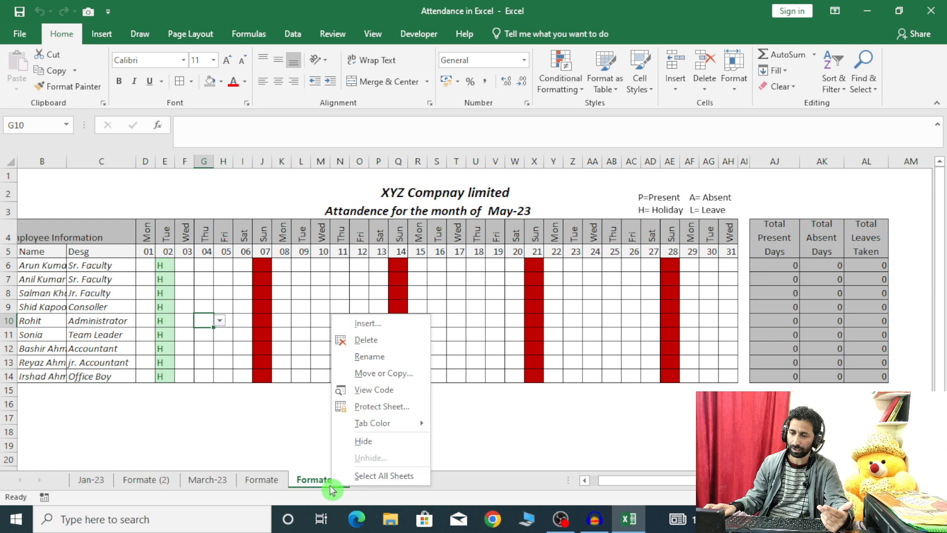
pyautogui.click(366, 376)
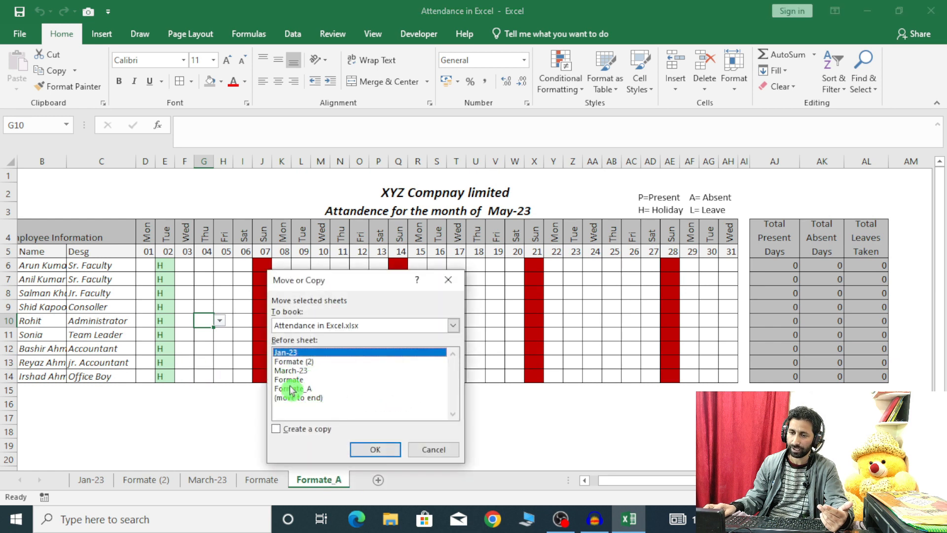
pyautogui.click(277, 429)
pyautogui.click(375, 449)
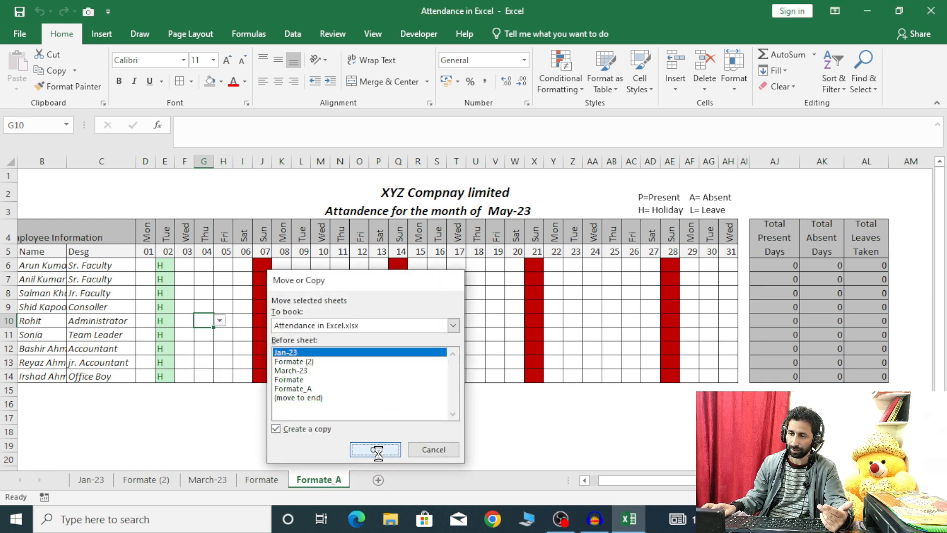
# Rename the copied Formate_A (2) sheet as May-23.
pyautogui.rightClick(134, 480)
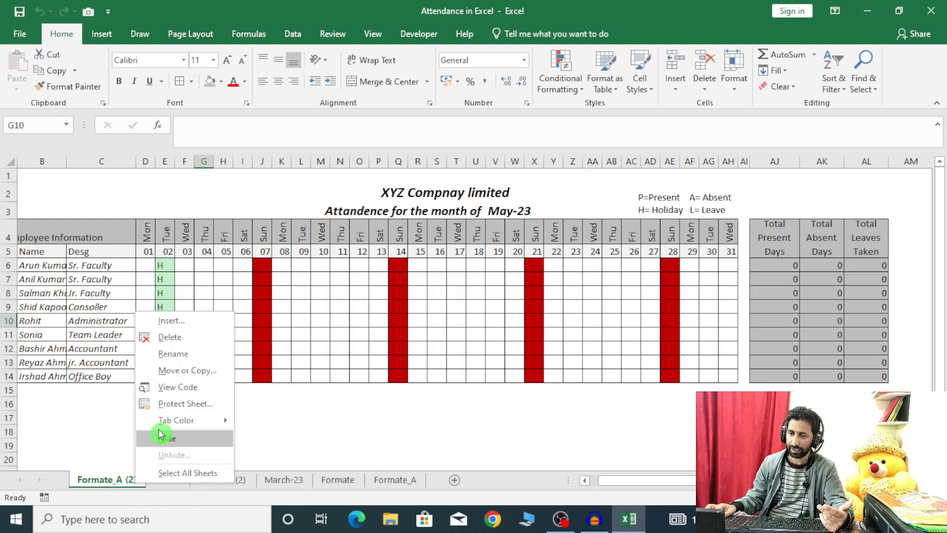
pyautogui.click(168, 353)
pyautogui.write('May-23')
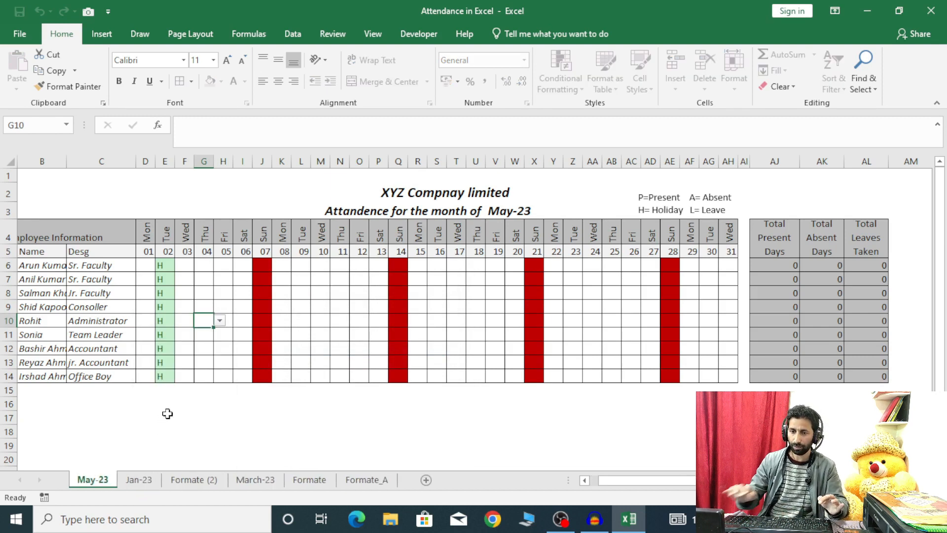
pyautogui.press('Return')
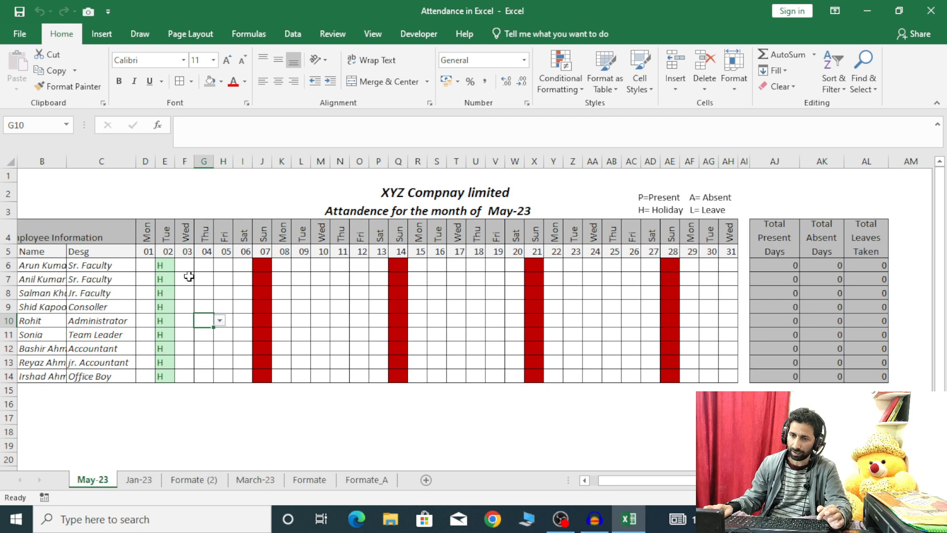
# Mark the first employee as P for day 01 in D6 of the May-23 sheet, using the cell's list of marks.
pyautogui.click(155, 267)
pyautogui.click(162, 265)
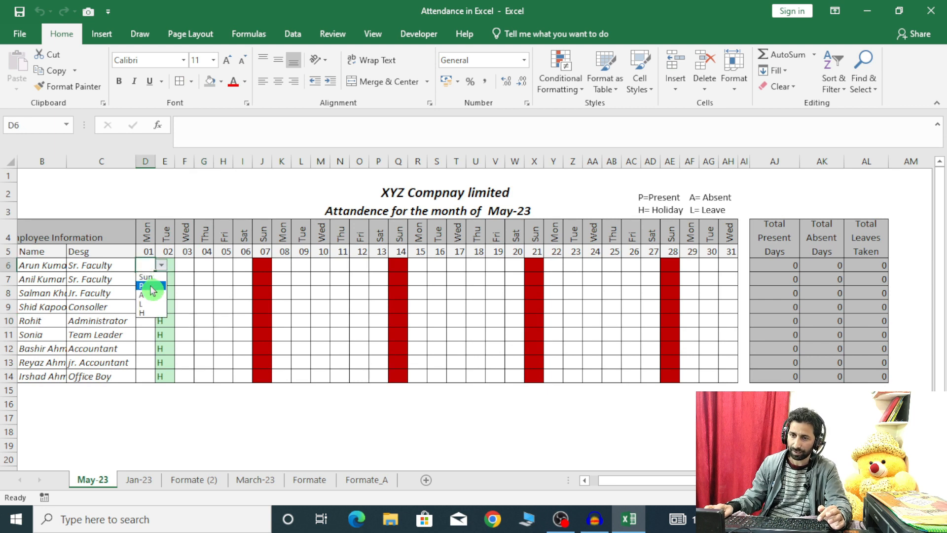
pyautogui.click(147, 279)
pyautogui.click(181, 266)
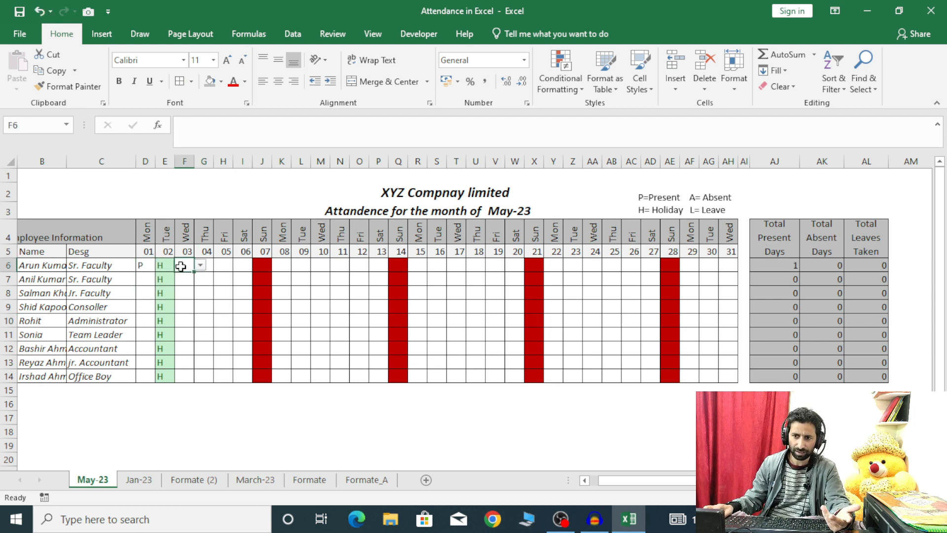
pyautogui.click(197, 267)
pyautogui.click(262, 479)
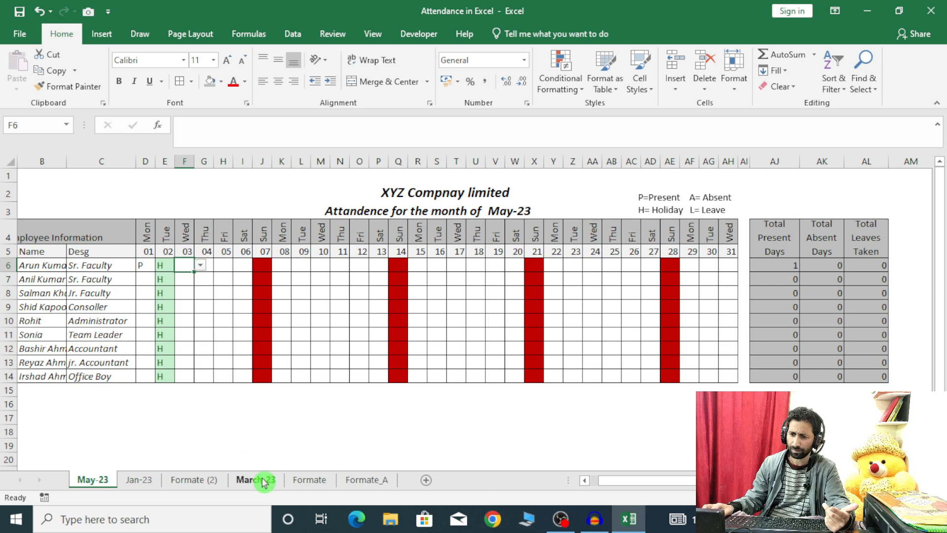